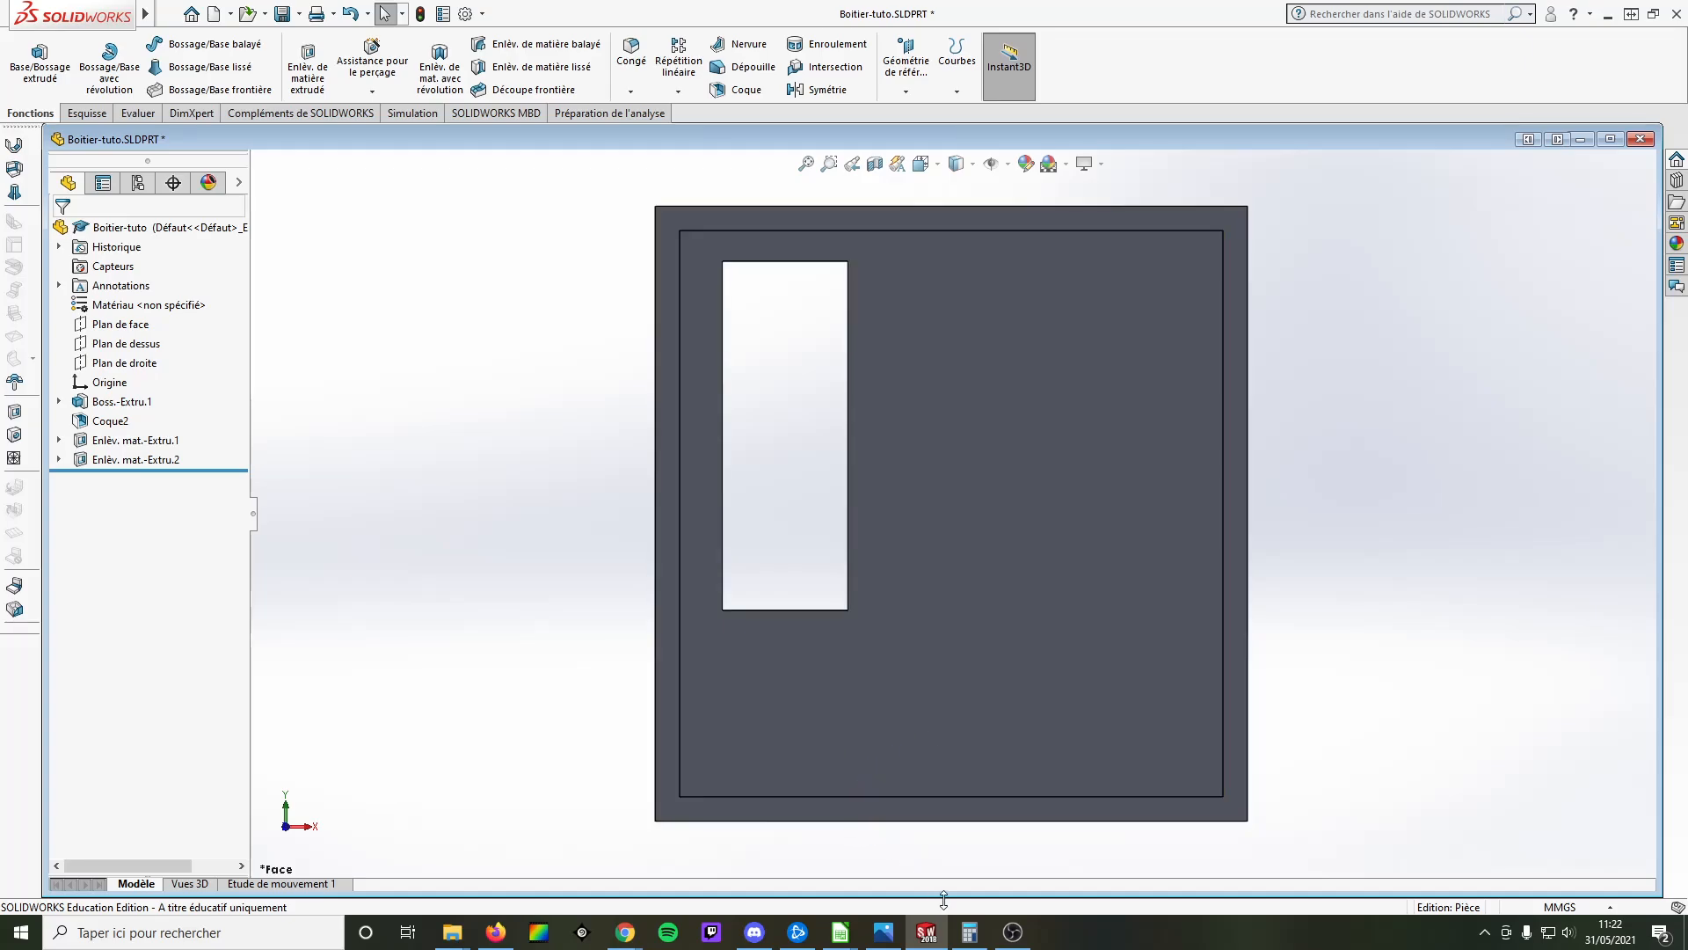
Check the board dimensions in cotations.jpg and sketch a rectangle about 15.9 by 8.2 mm on the box's inner back face, starting on its lower edge
left_click(889, 919)
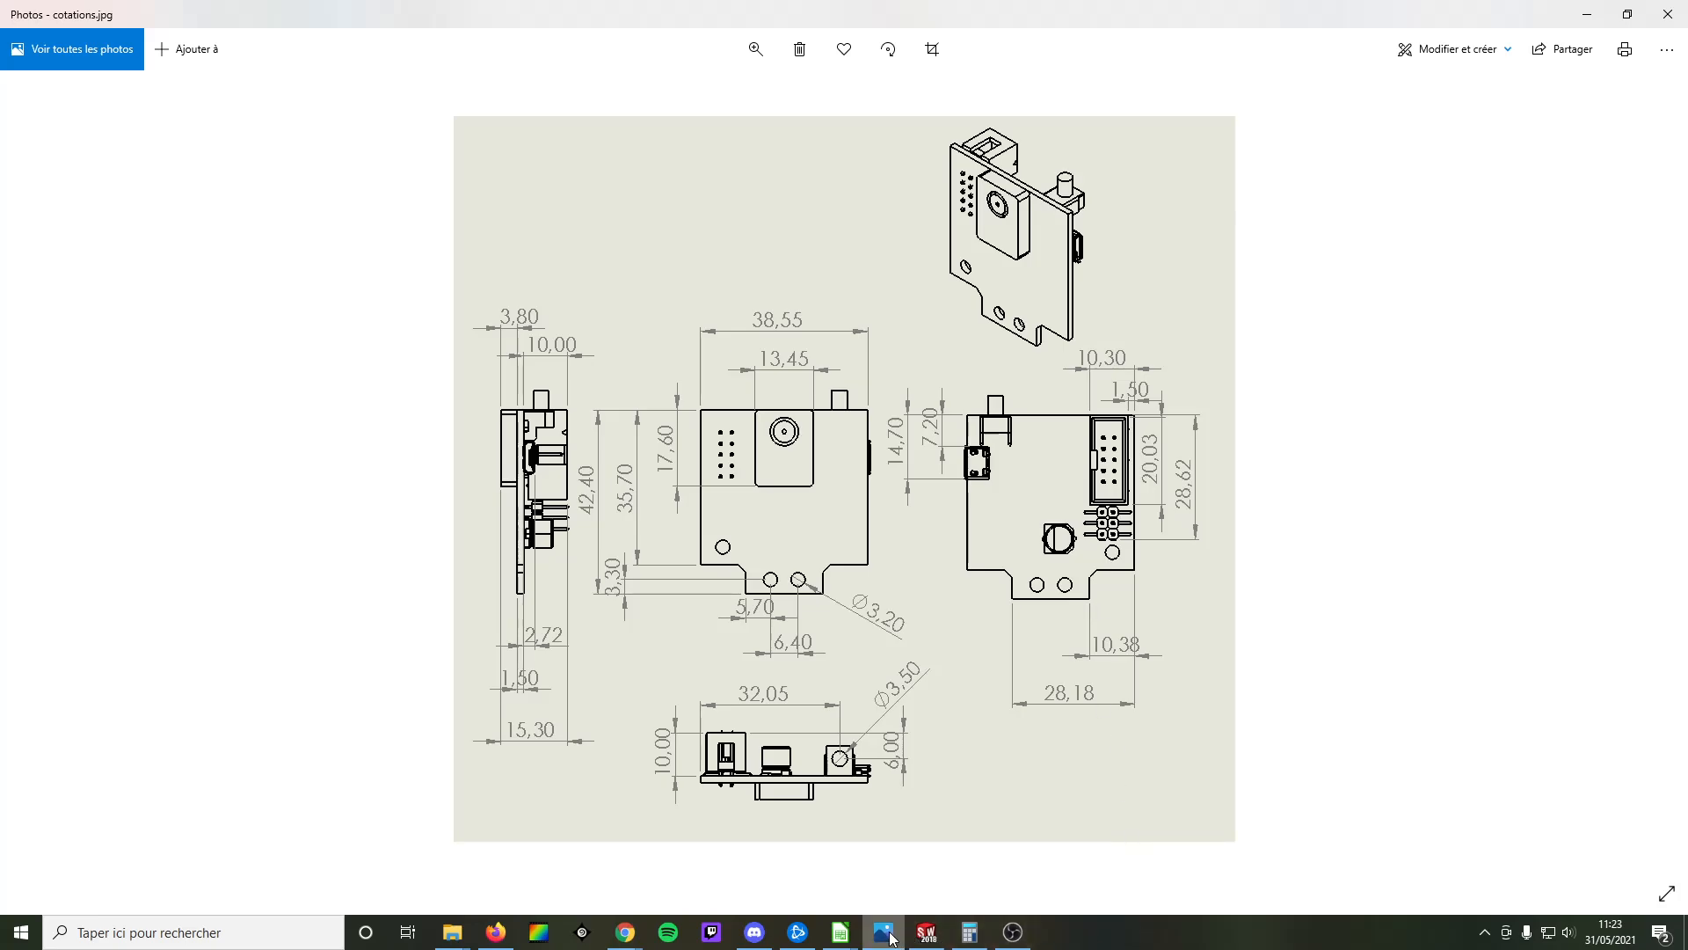
left_click(926, 932)
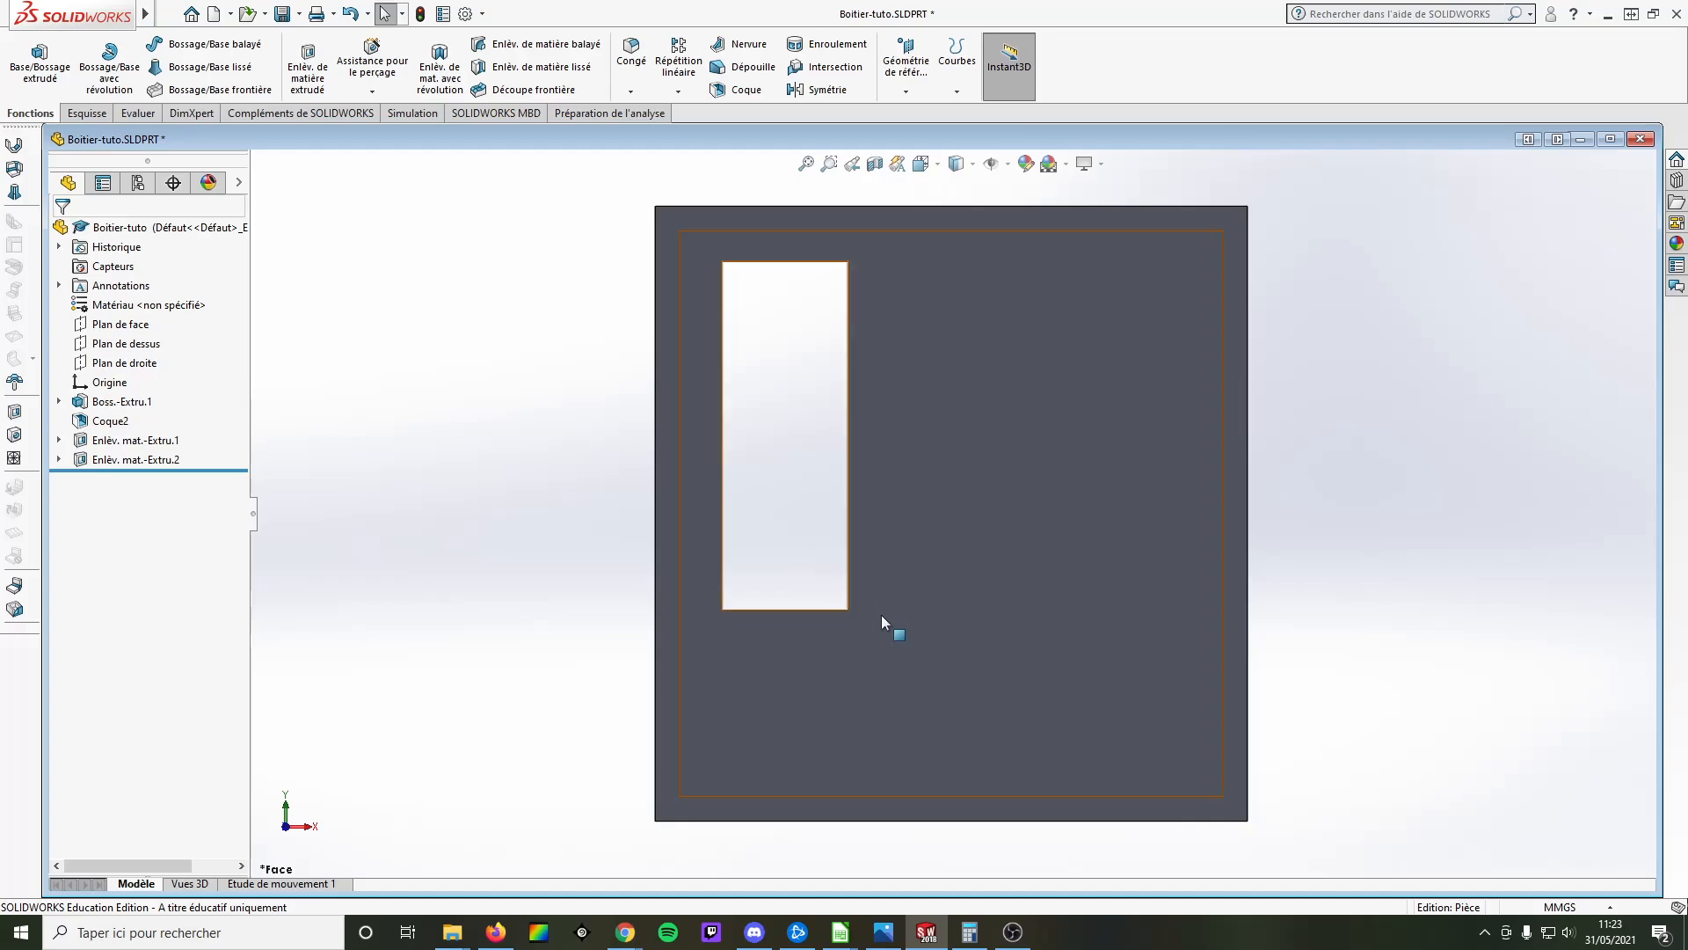
left_click(938, 658)
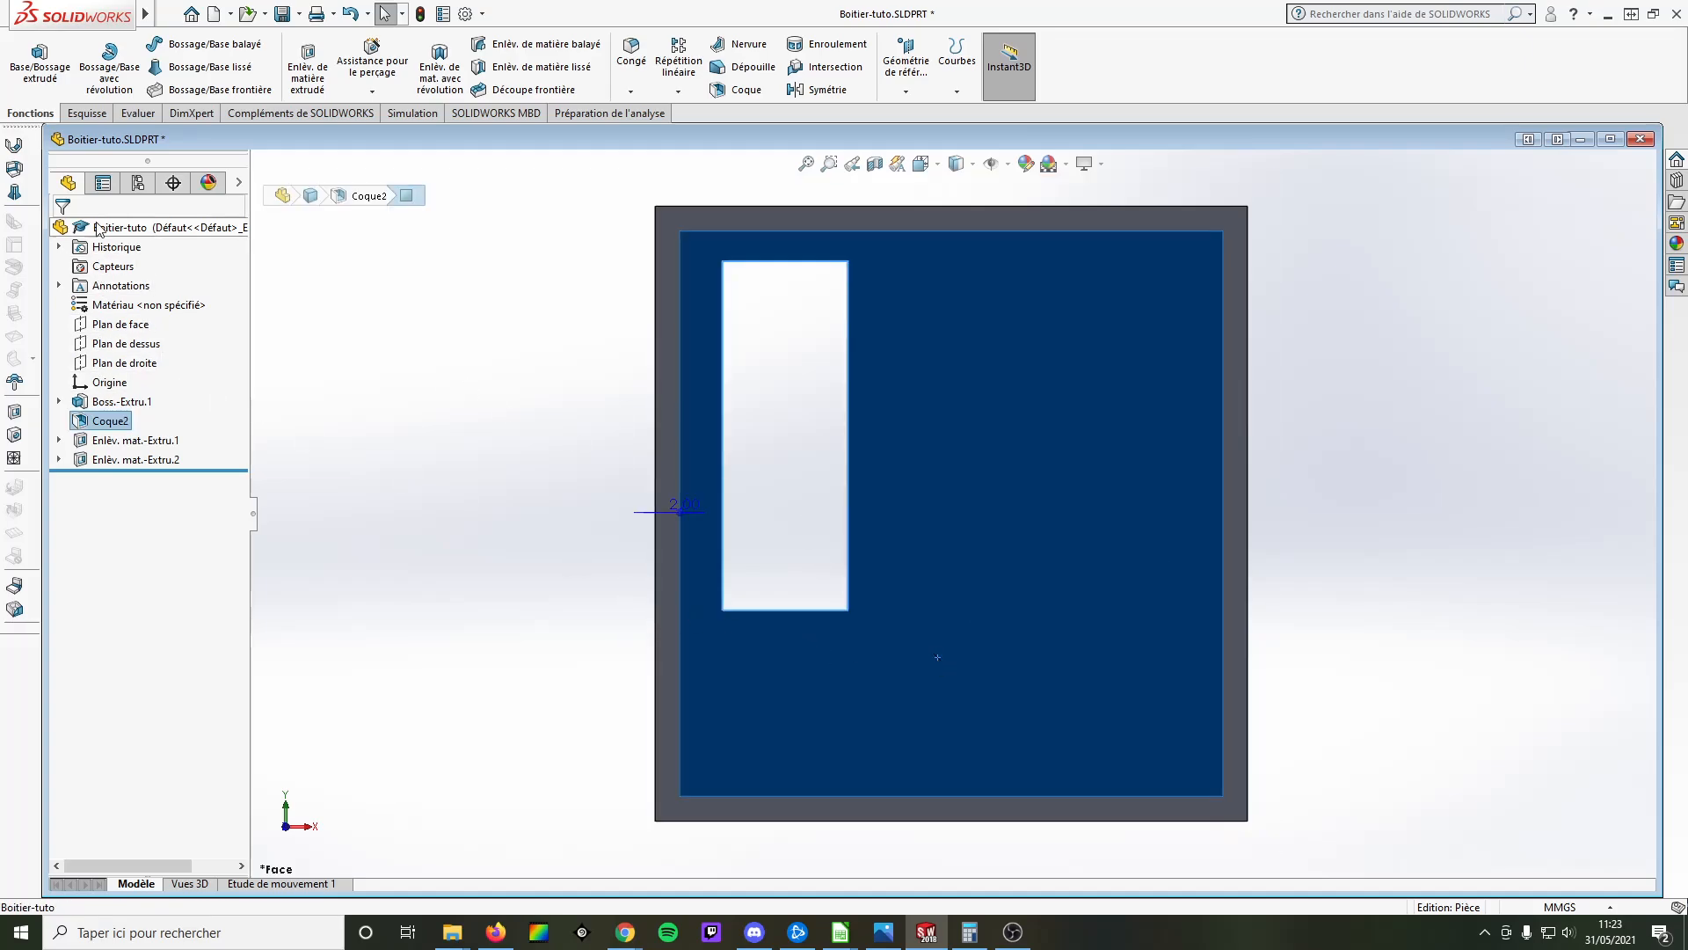
left_click(87, 114)
left_click(127, 67)
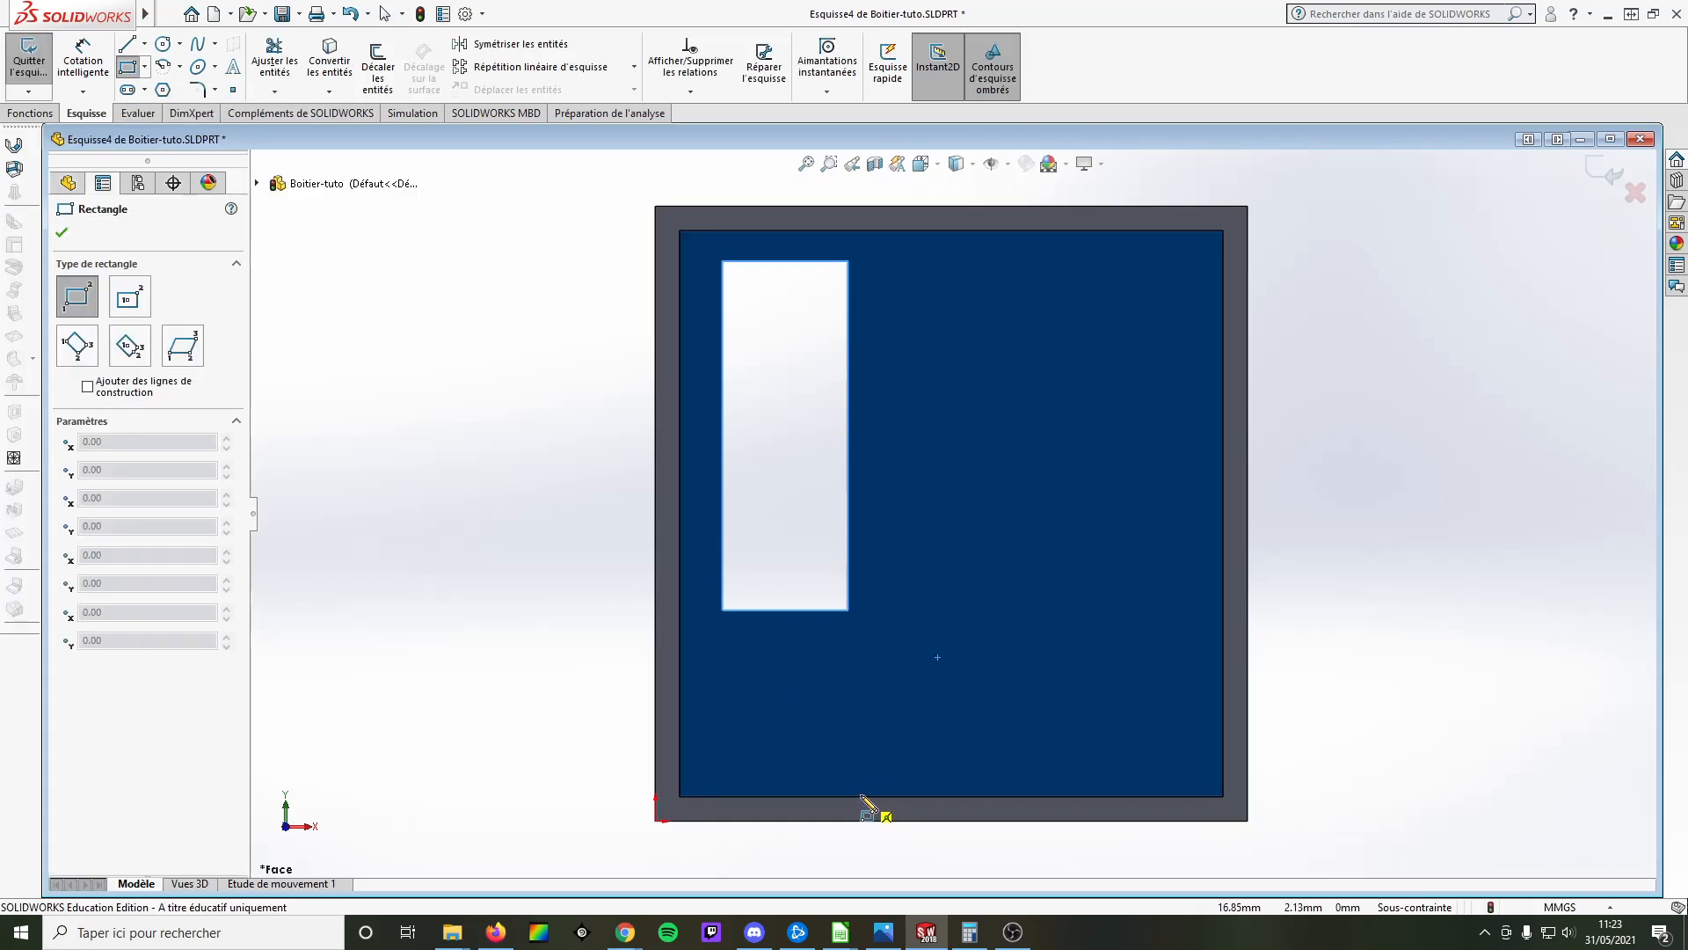
left_click(860, 797)
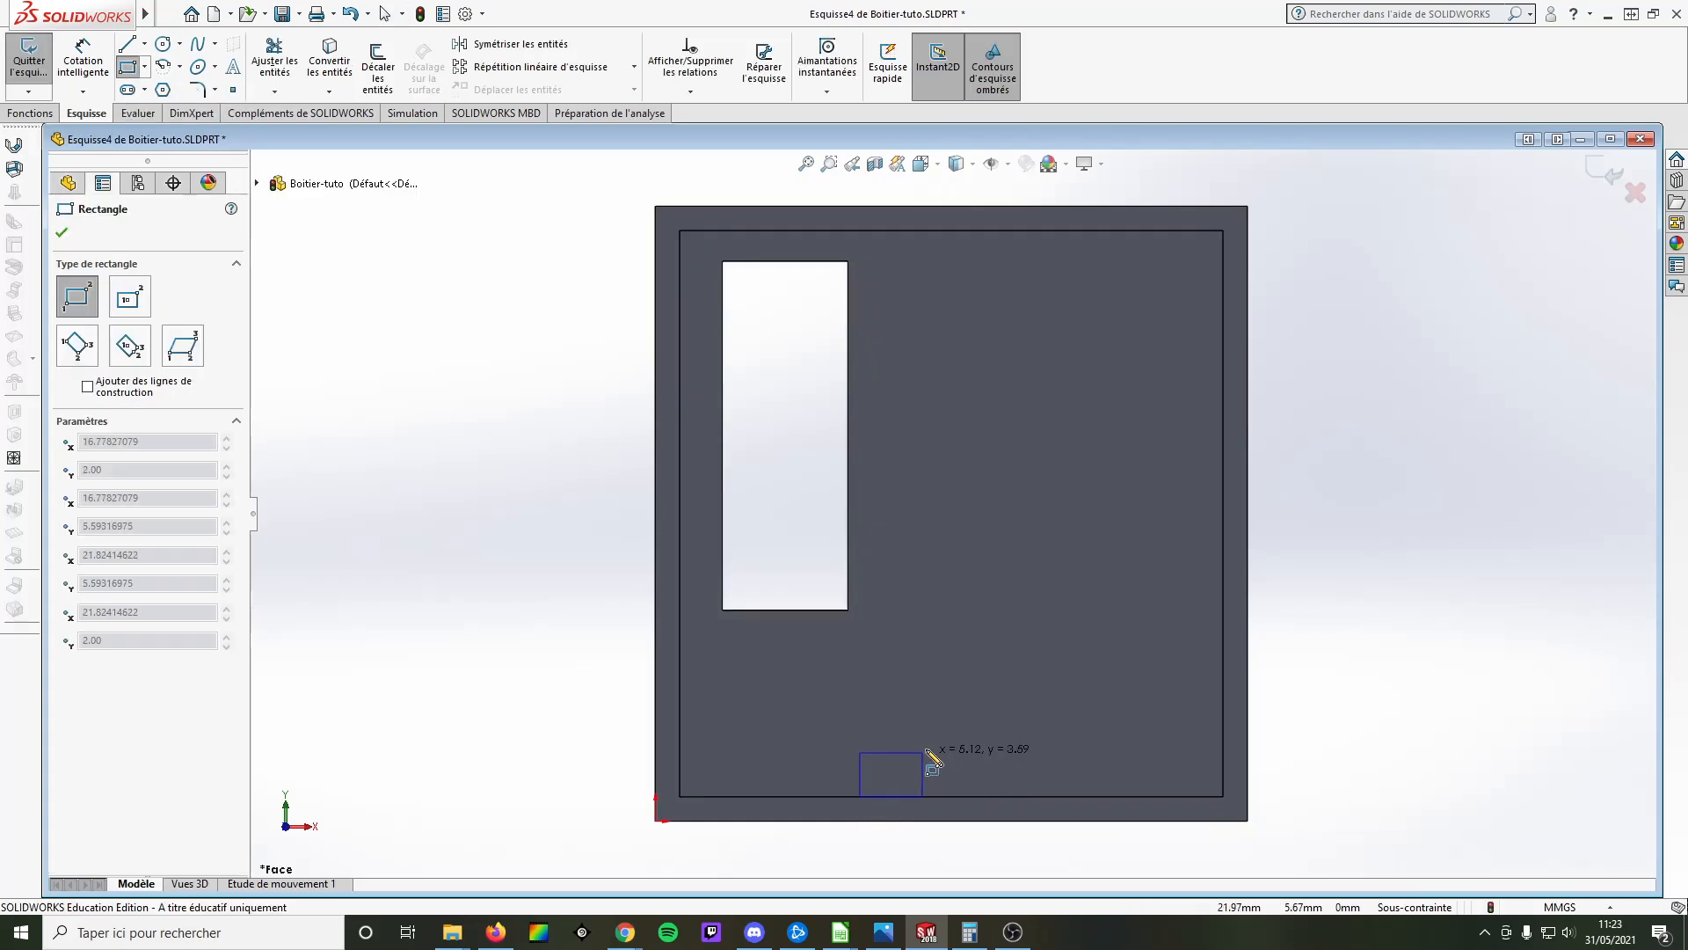
left_click(1054, 696)
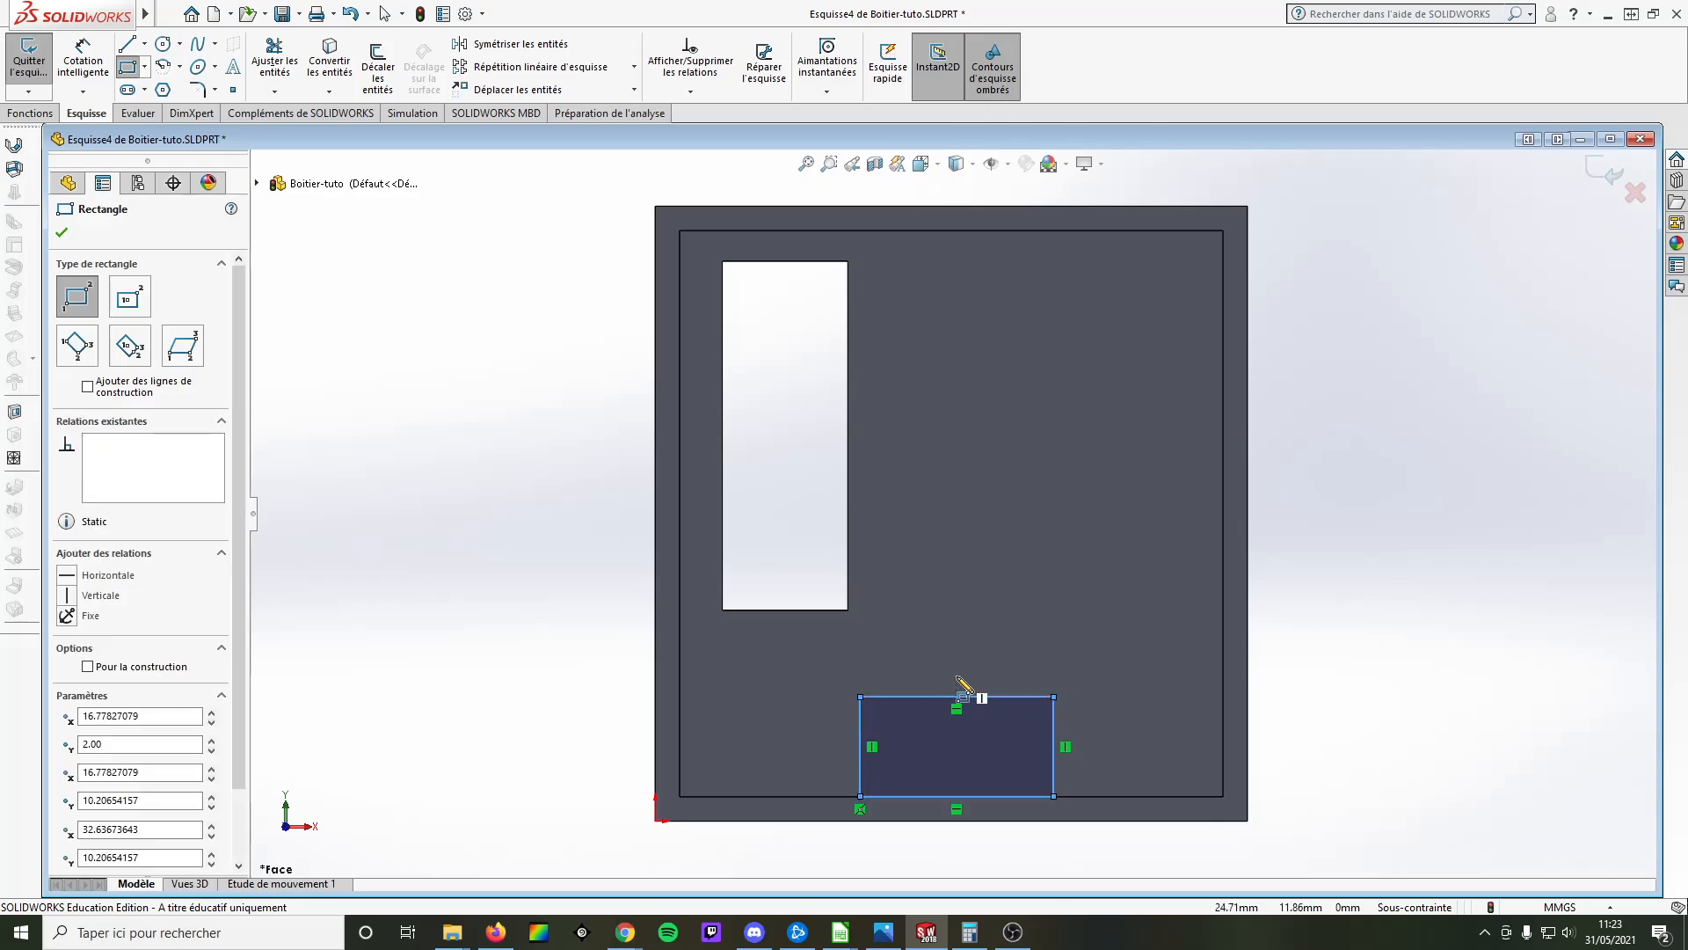
Dimension the distance from the cavity's upper inner edge to the rectangle's top line as 37.7 mm
left_click(84, 67)
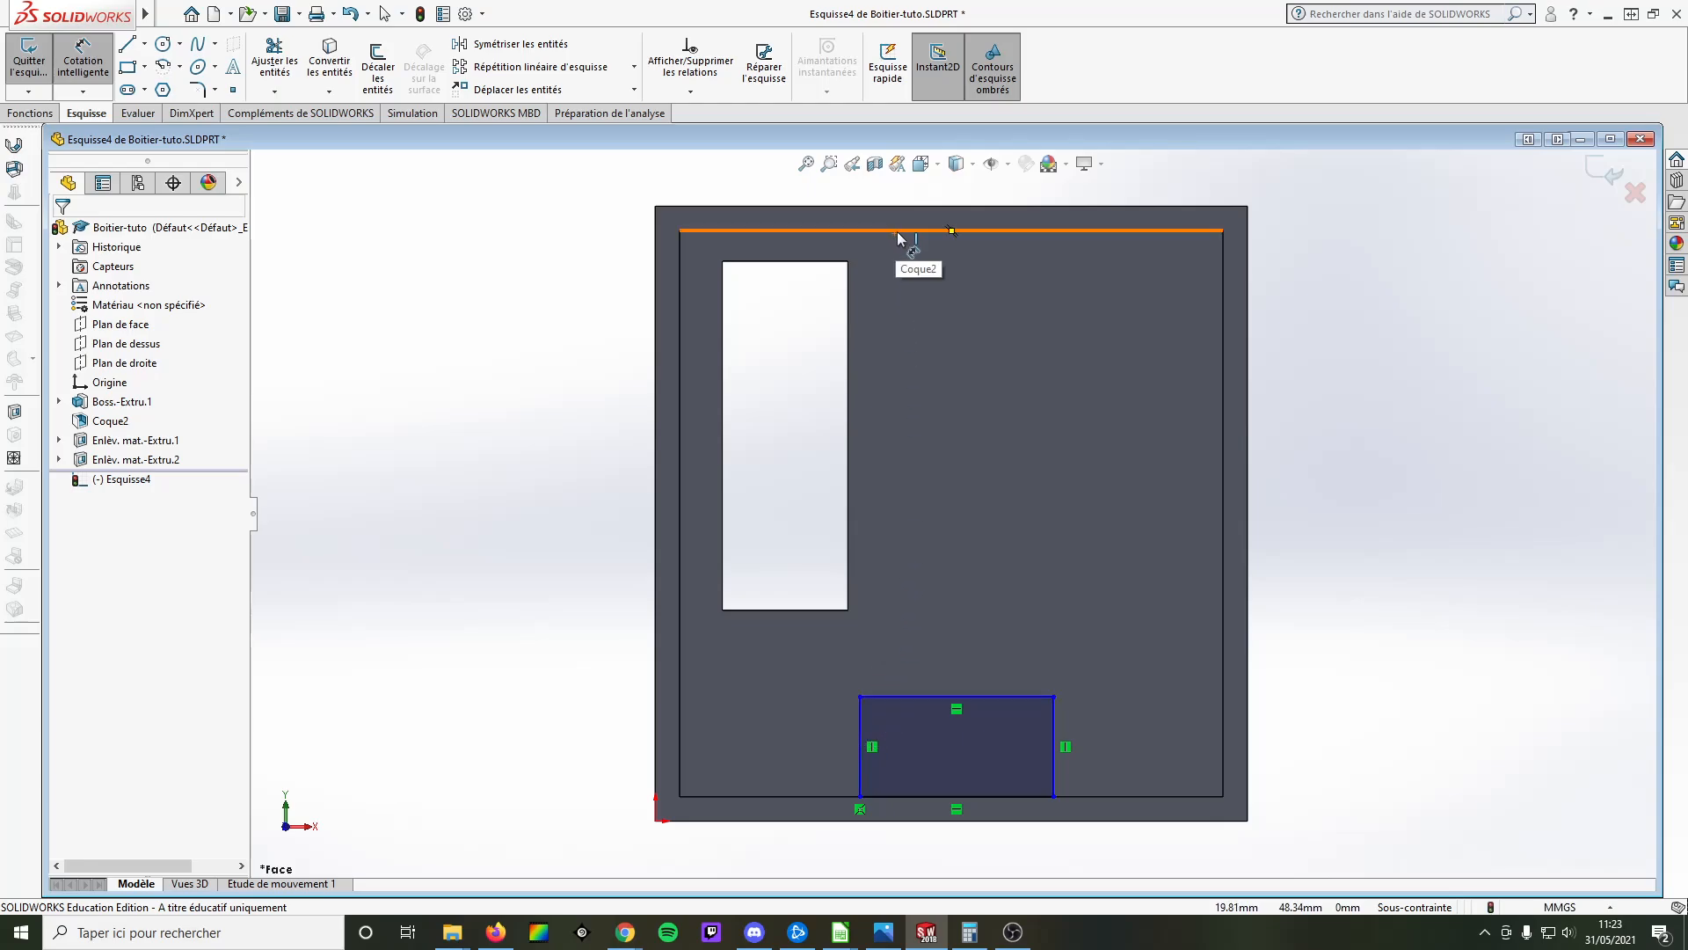
left_click(899, 234)
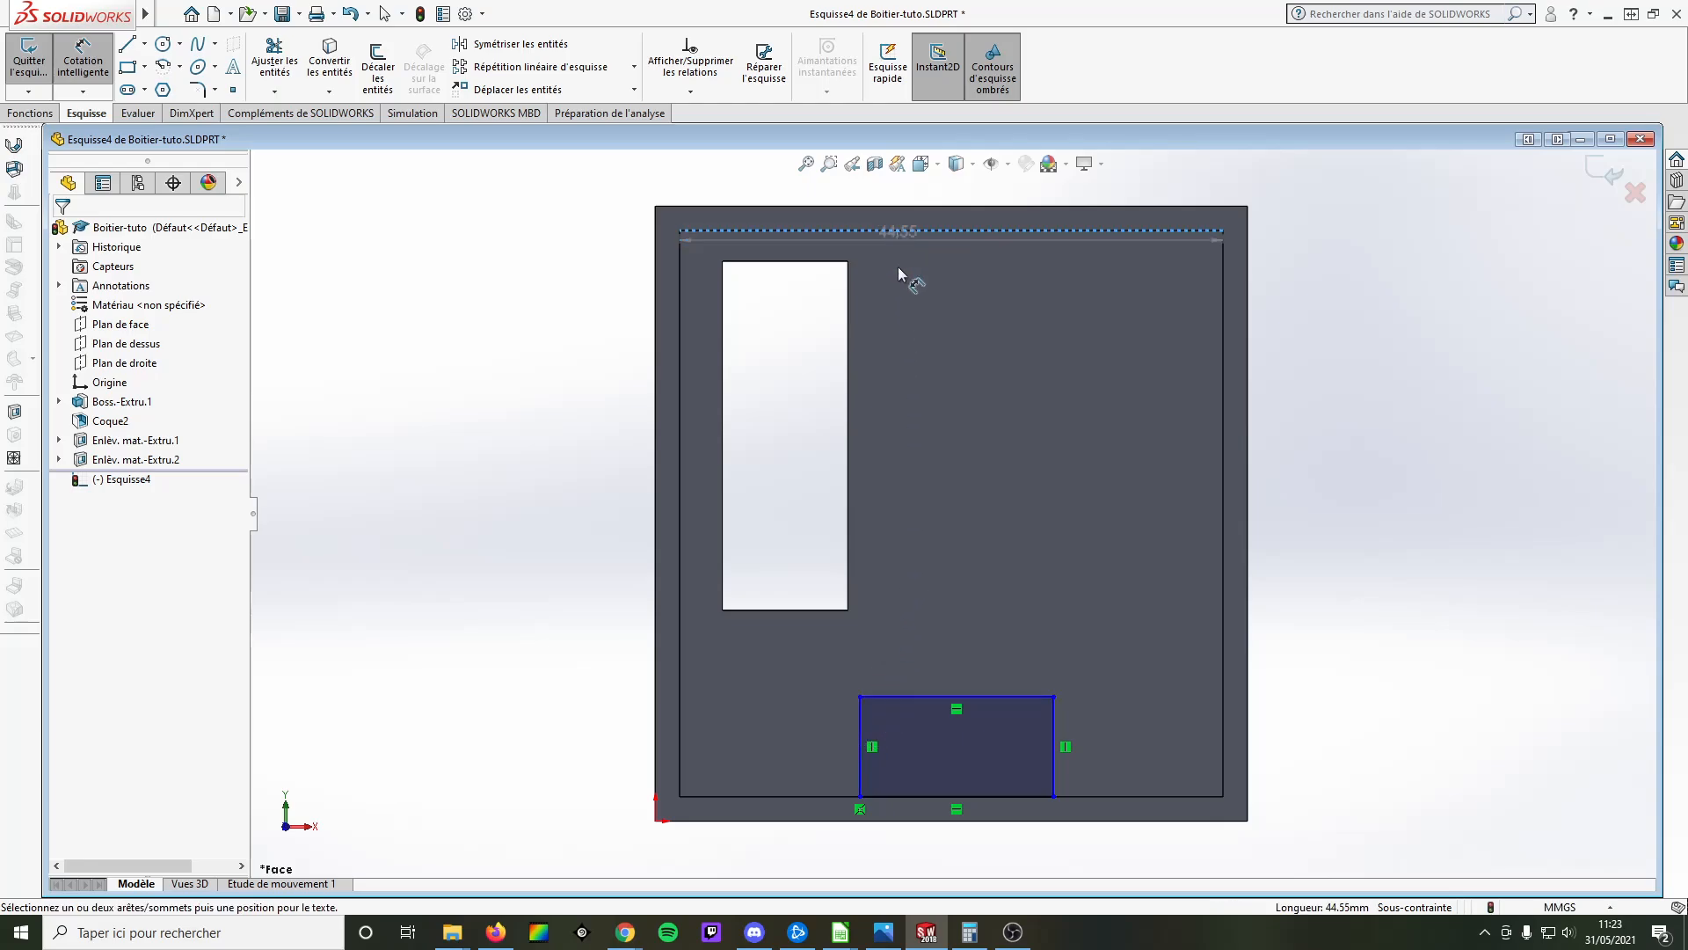
left_click(931, 694)
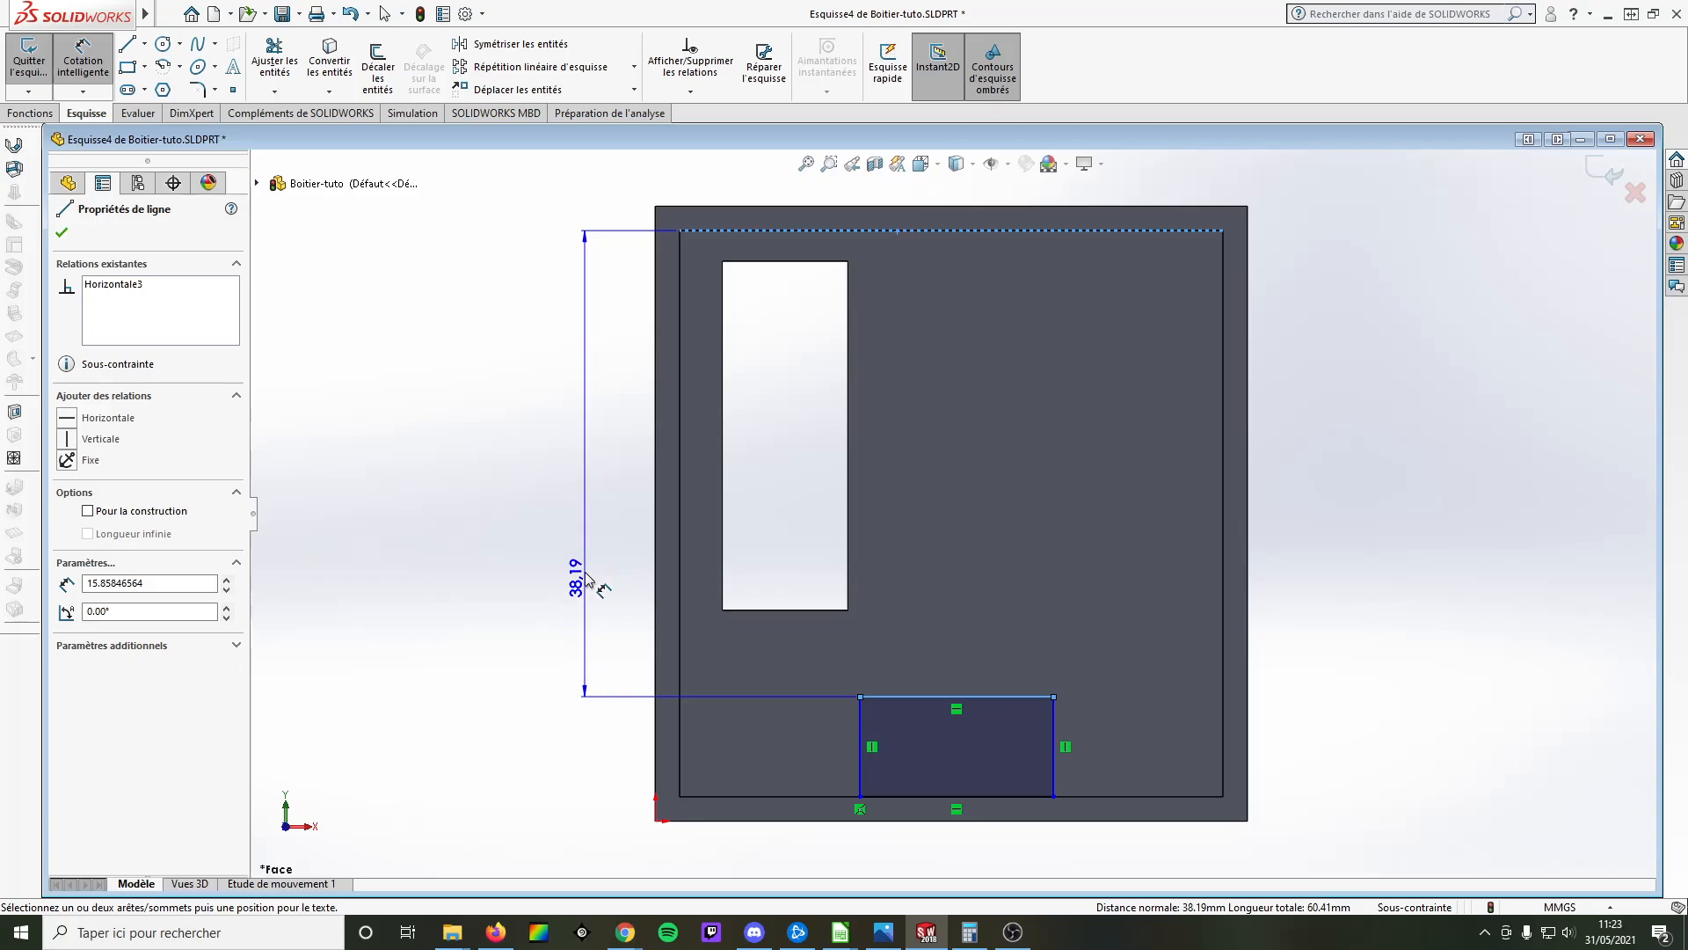
left_click(583, 553)
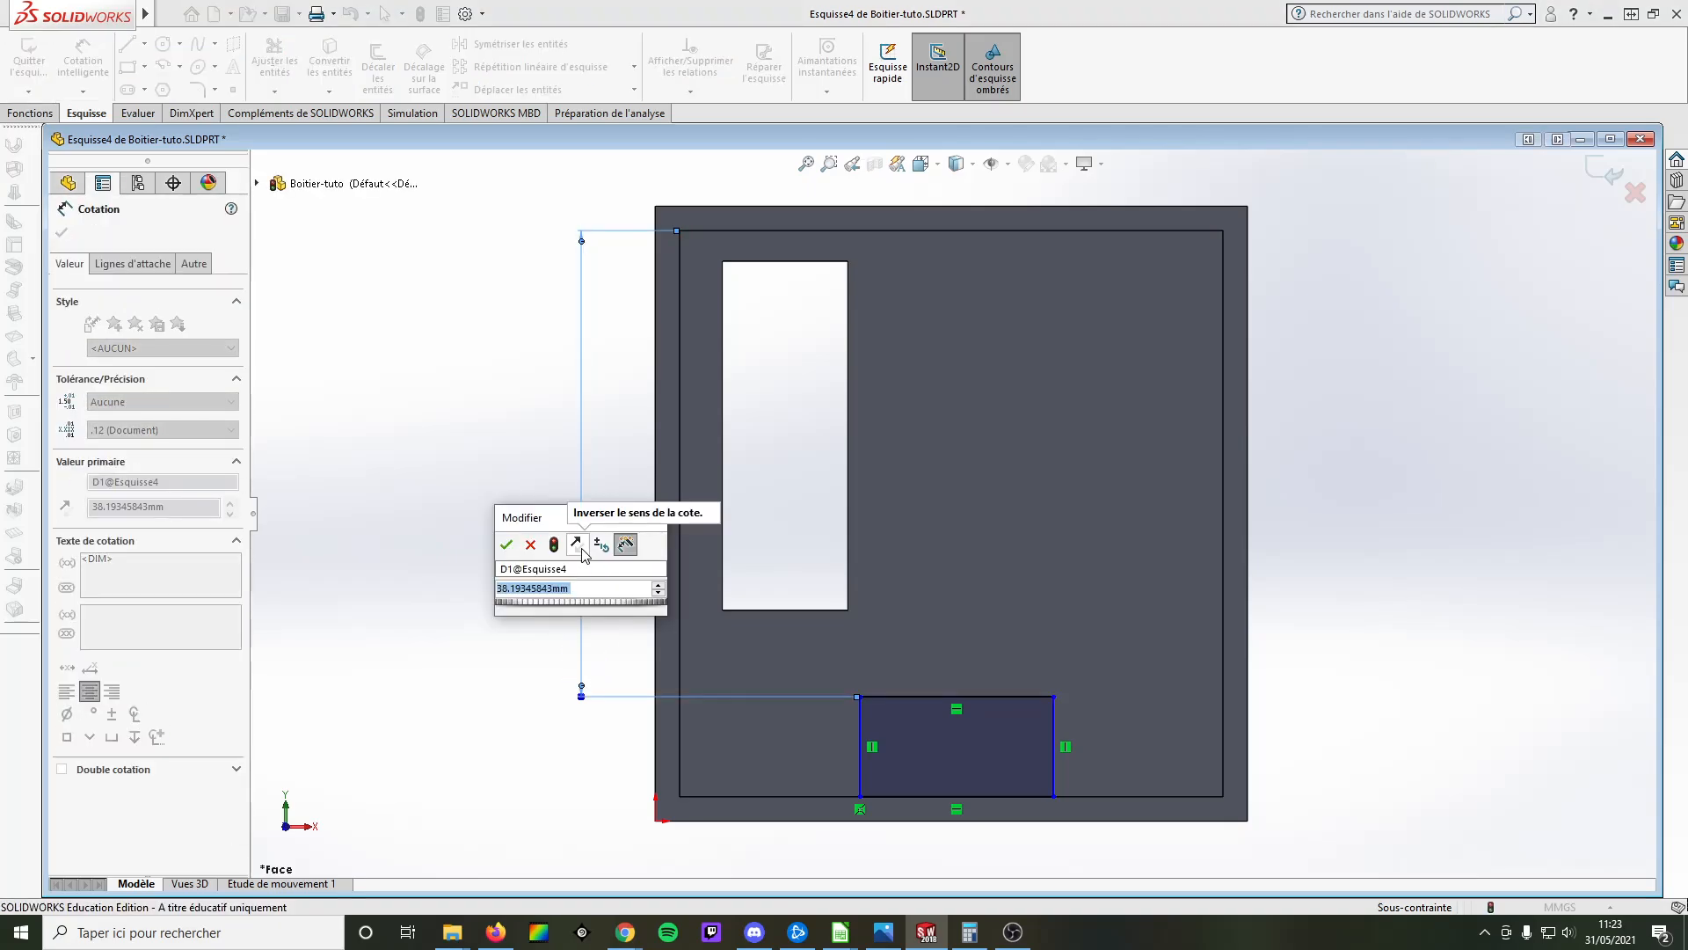
type("3")
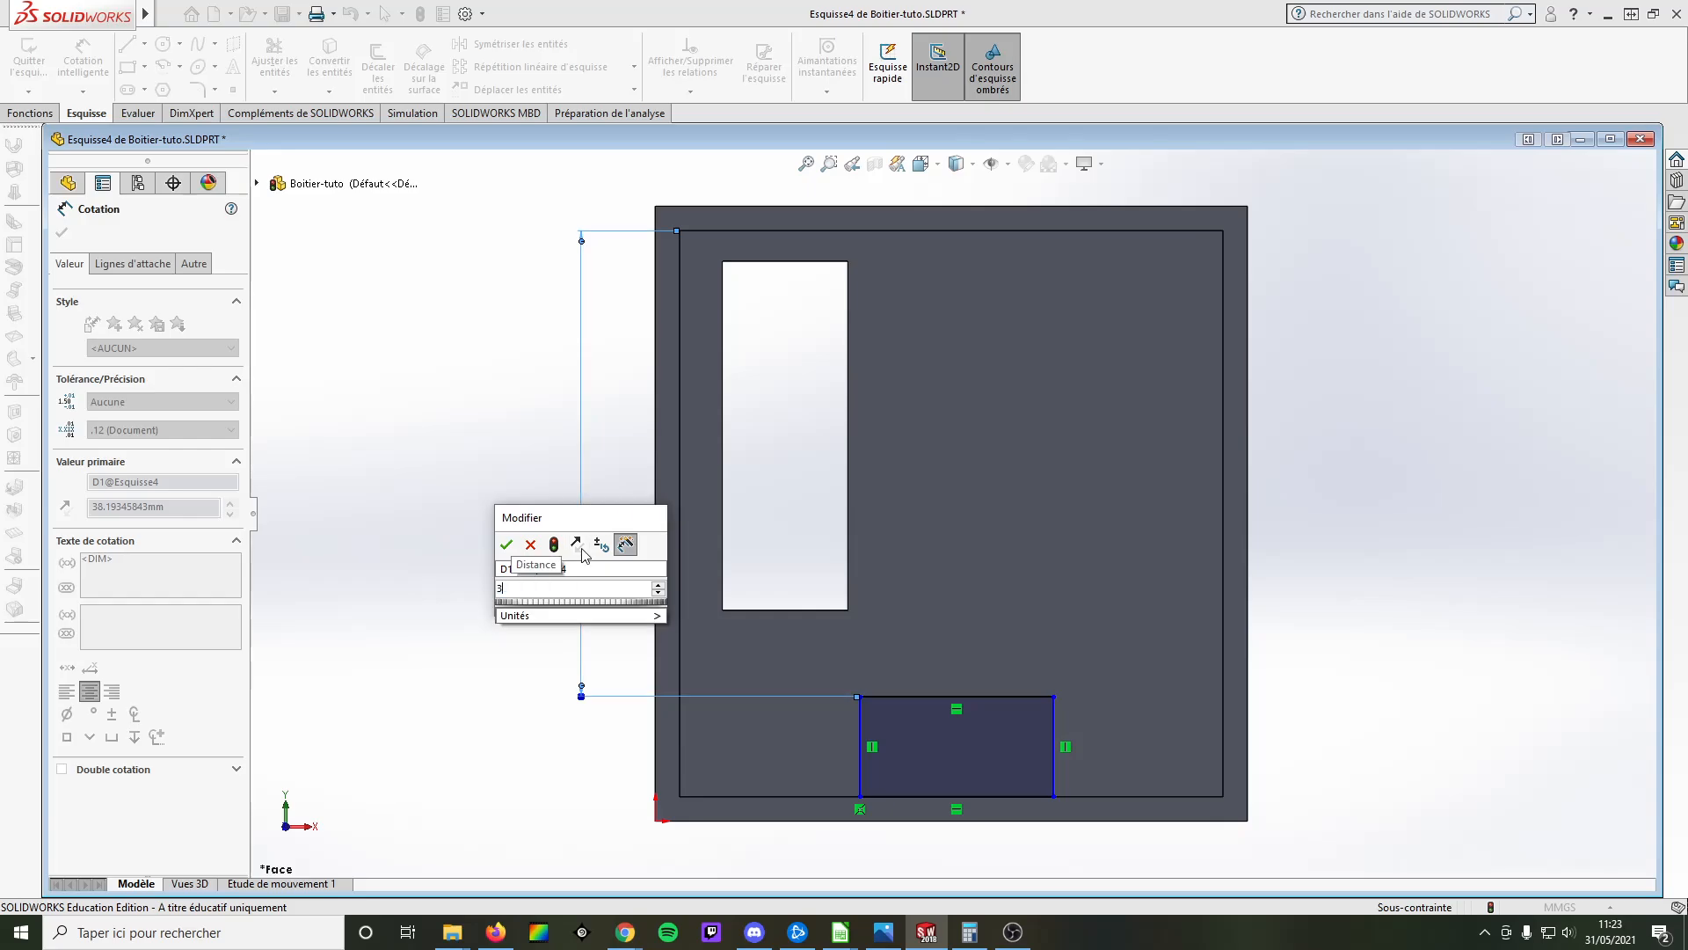
type("7.7")
key("Return")
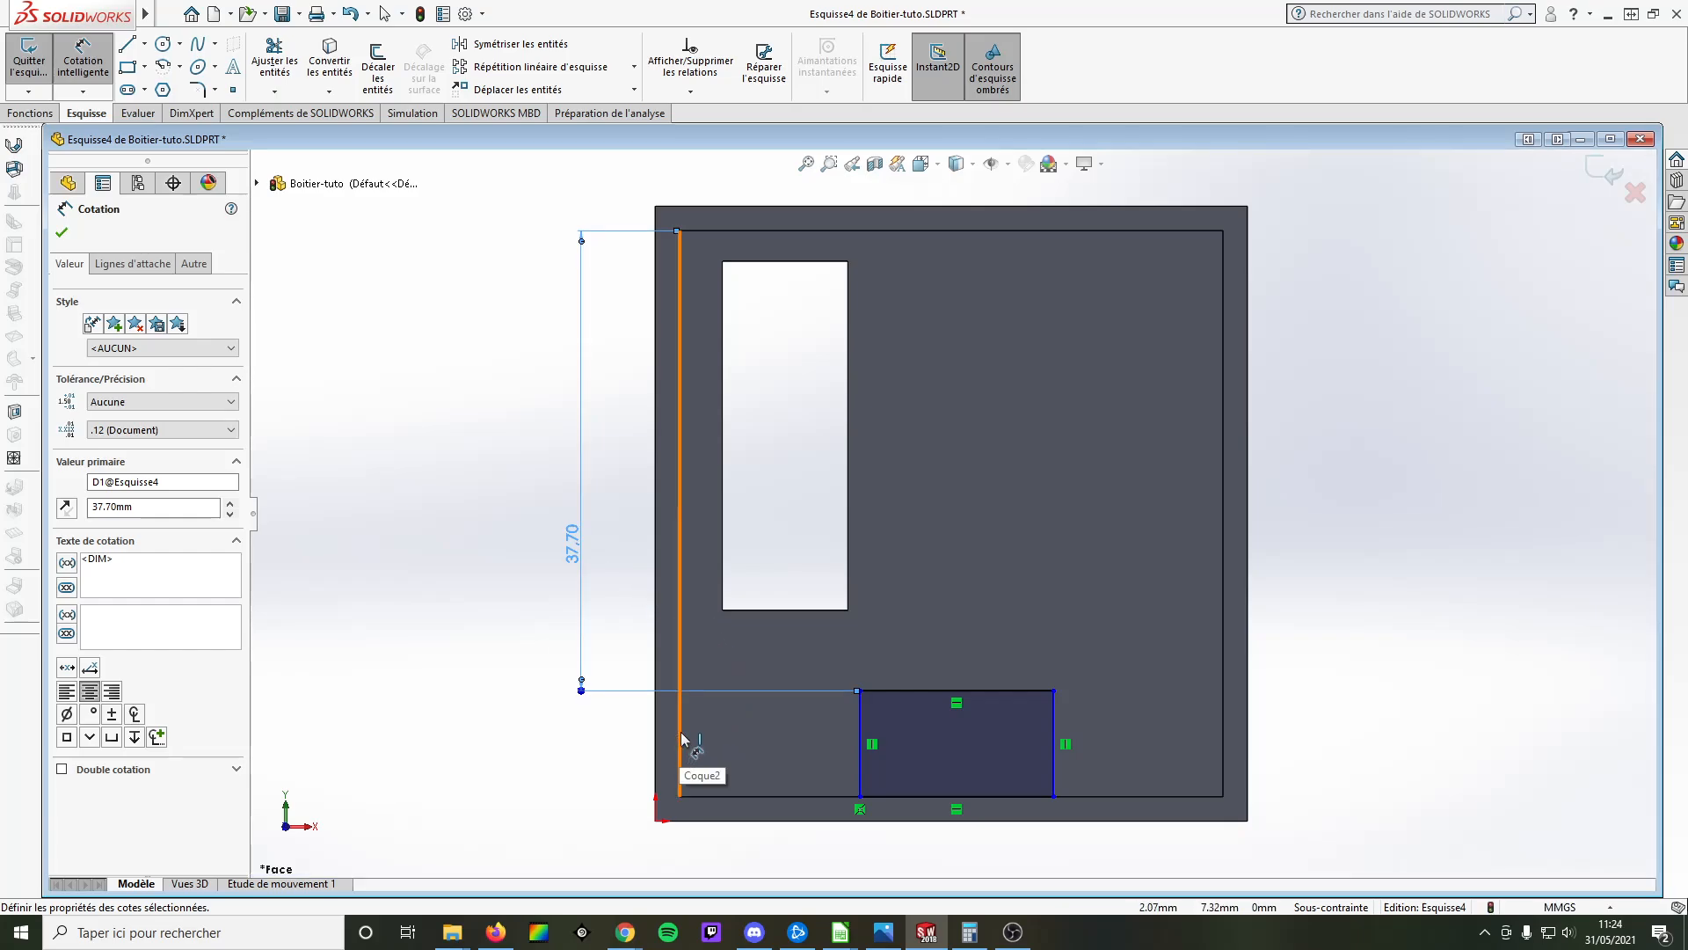
Dimension the distance from the cavity's left inner edge to the rectangle's left side as 12.38 mm
left_click(682, 738)
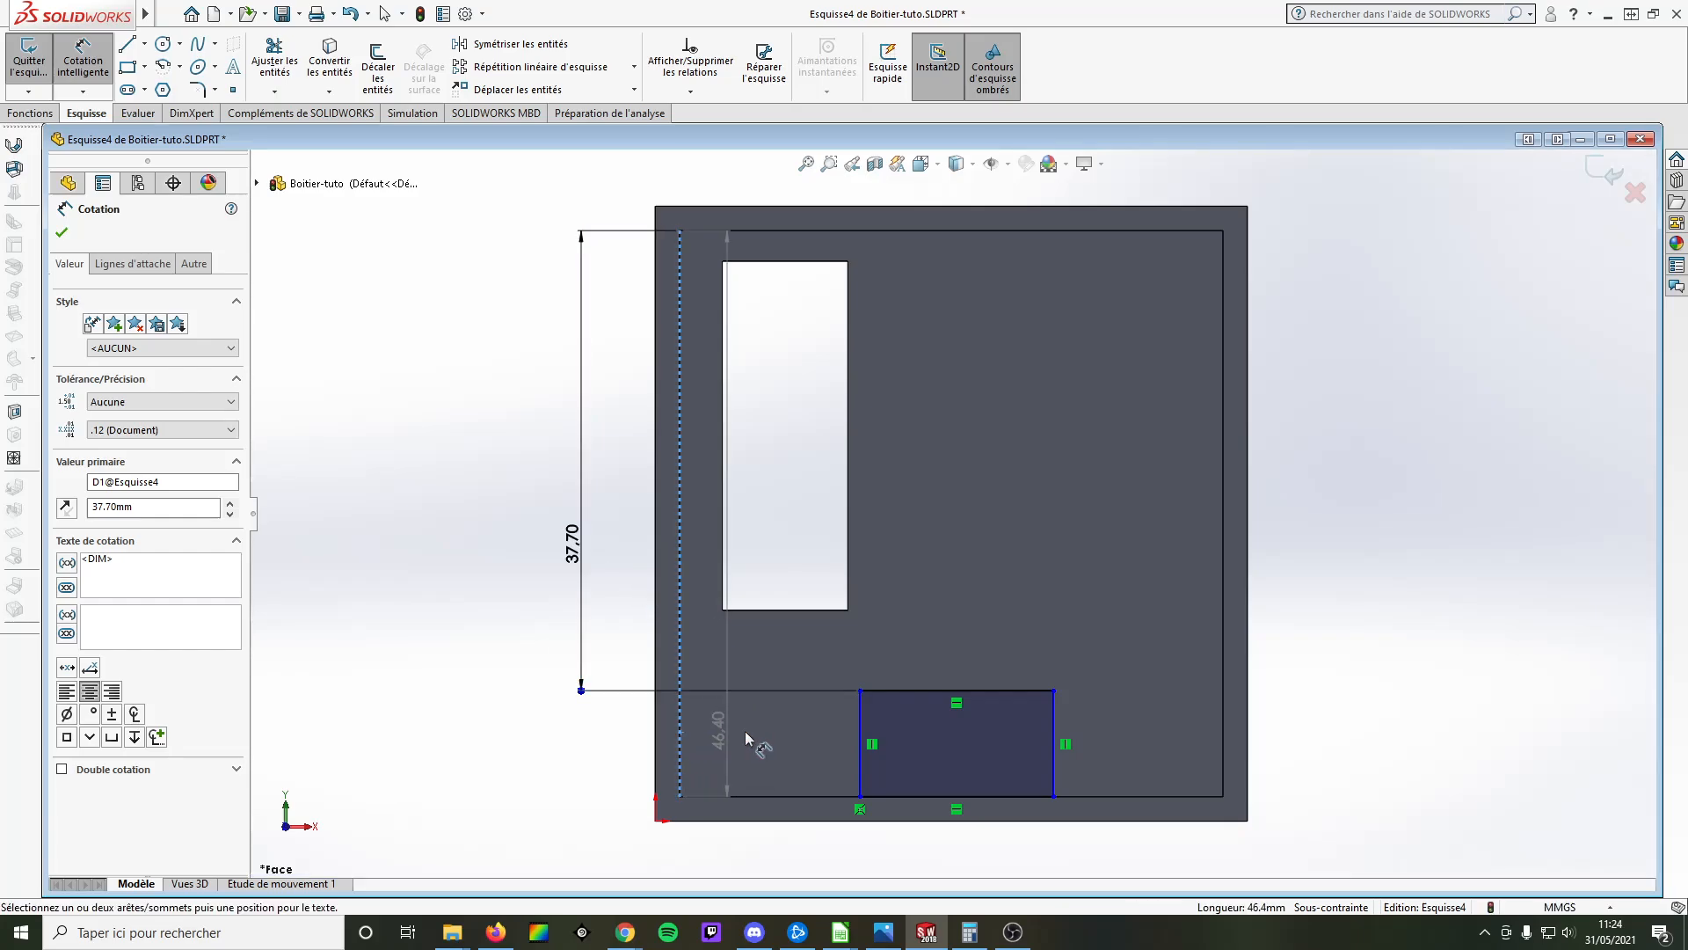
left_click(861, 739)
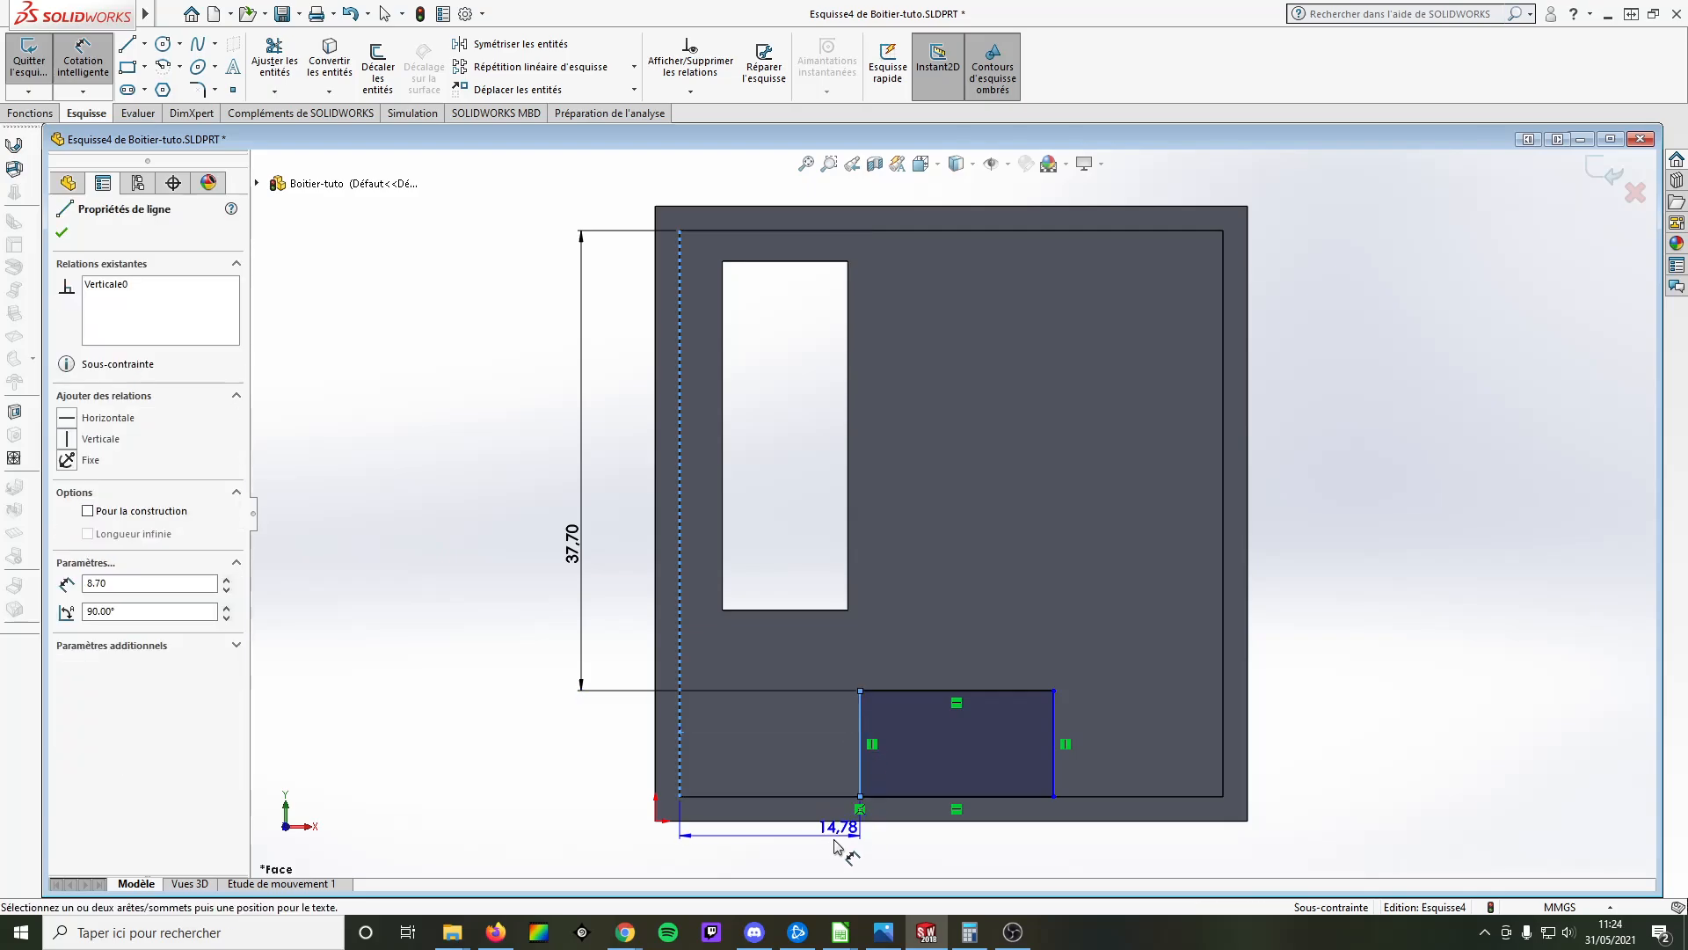
left_click(790, 867)
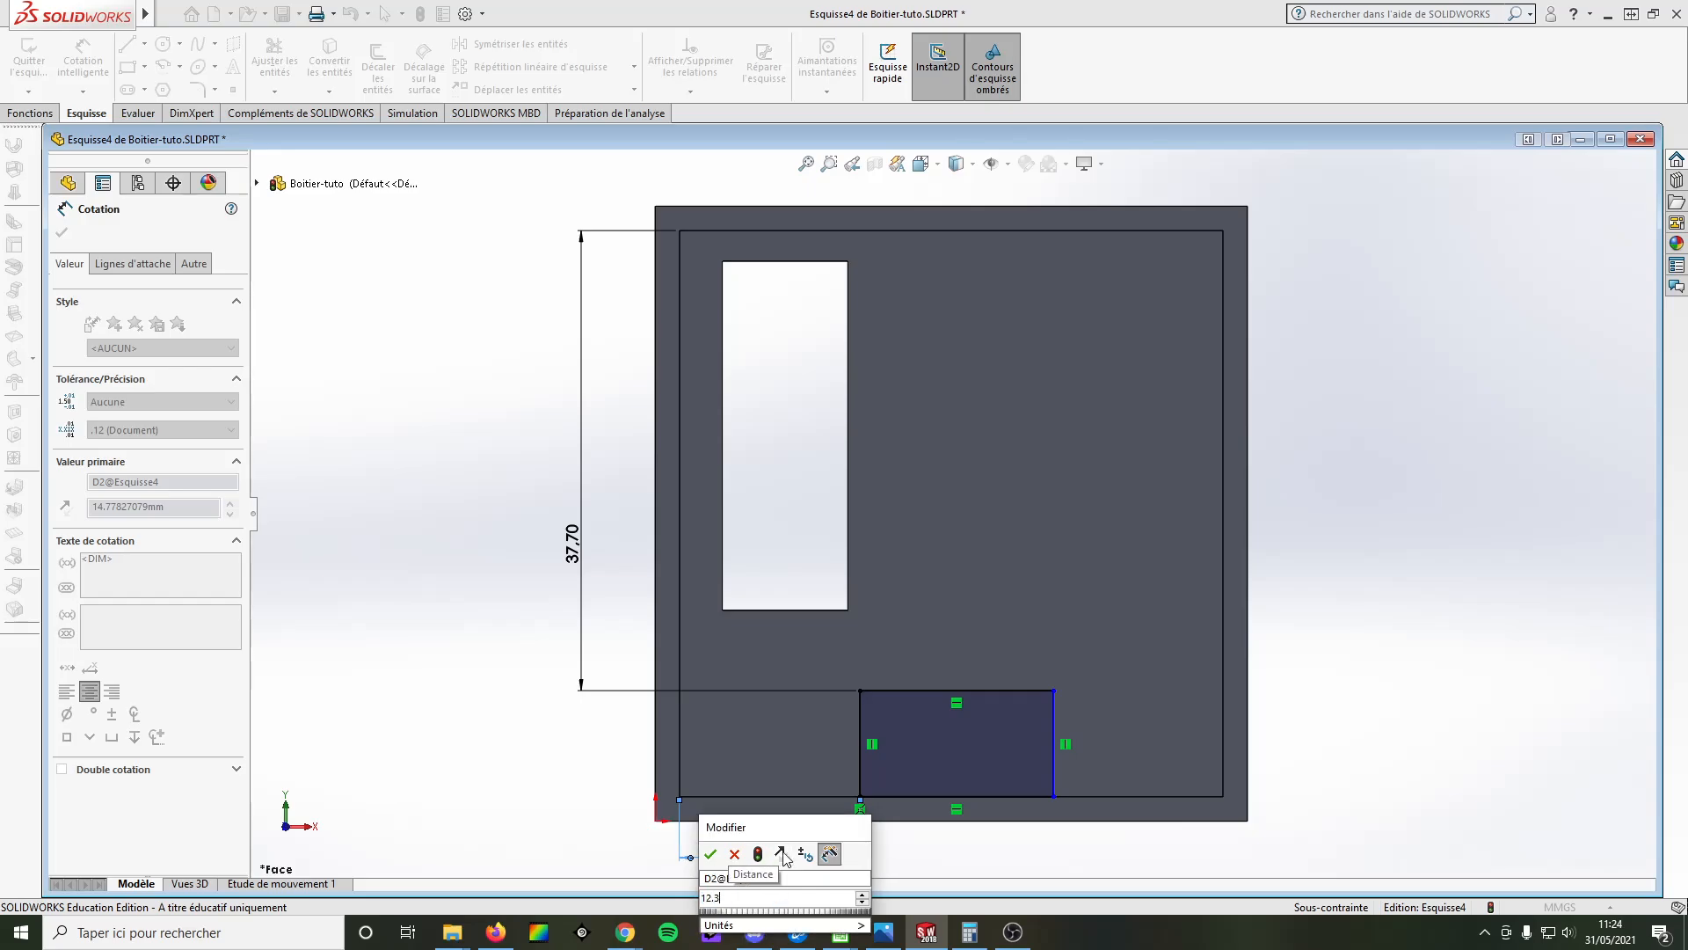
type("12.38")
key("Return")
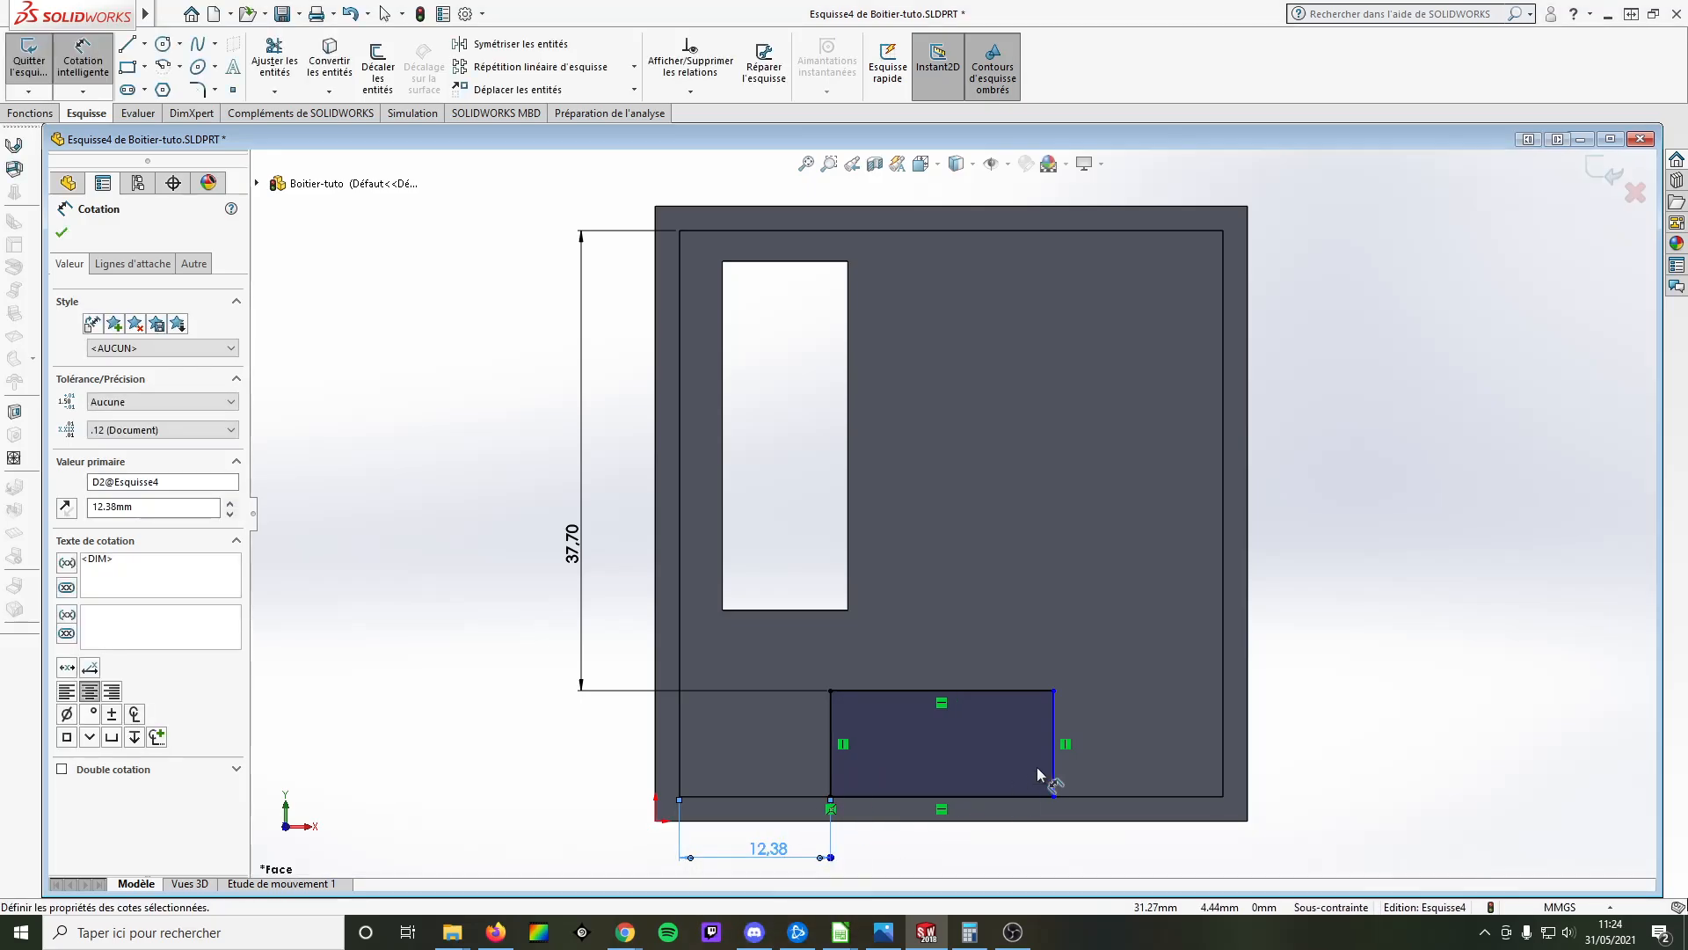
Dimension the distance from the rectangle's right side to the cavity's right inner edge as 12.38 mm
left_click(1054, 770)
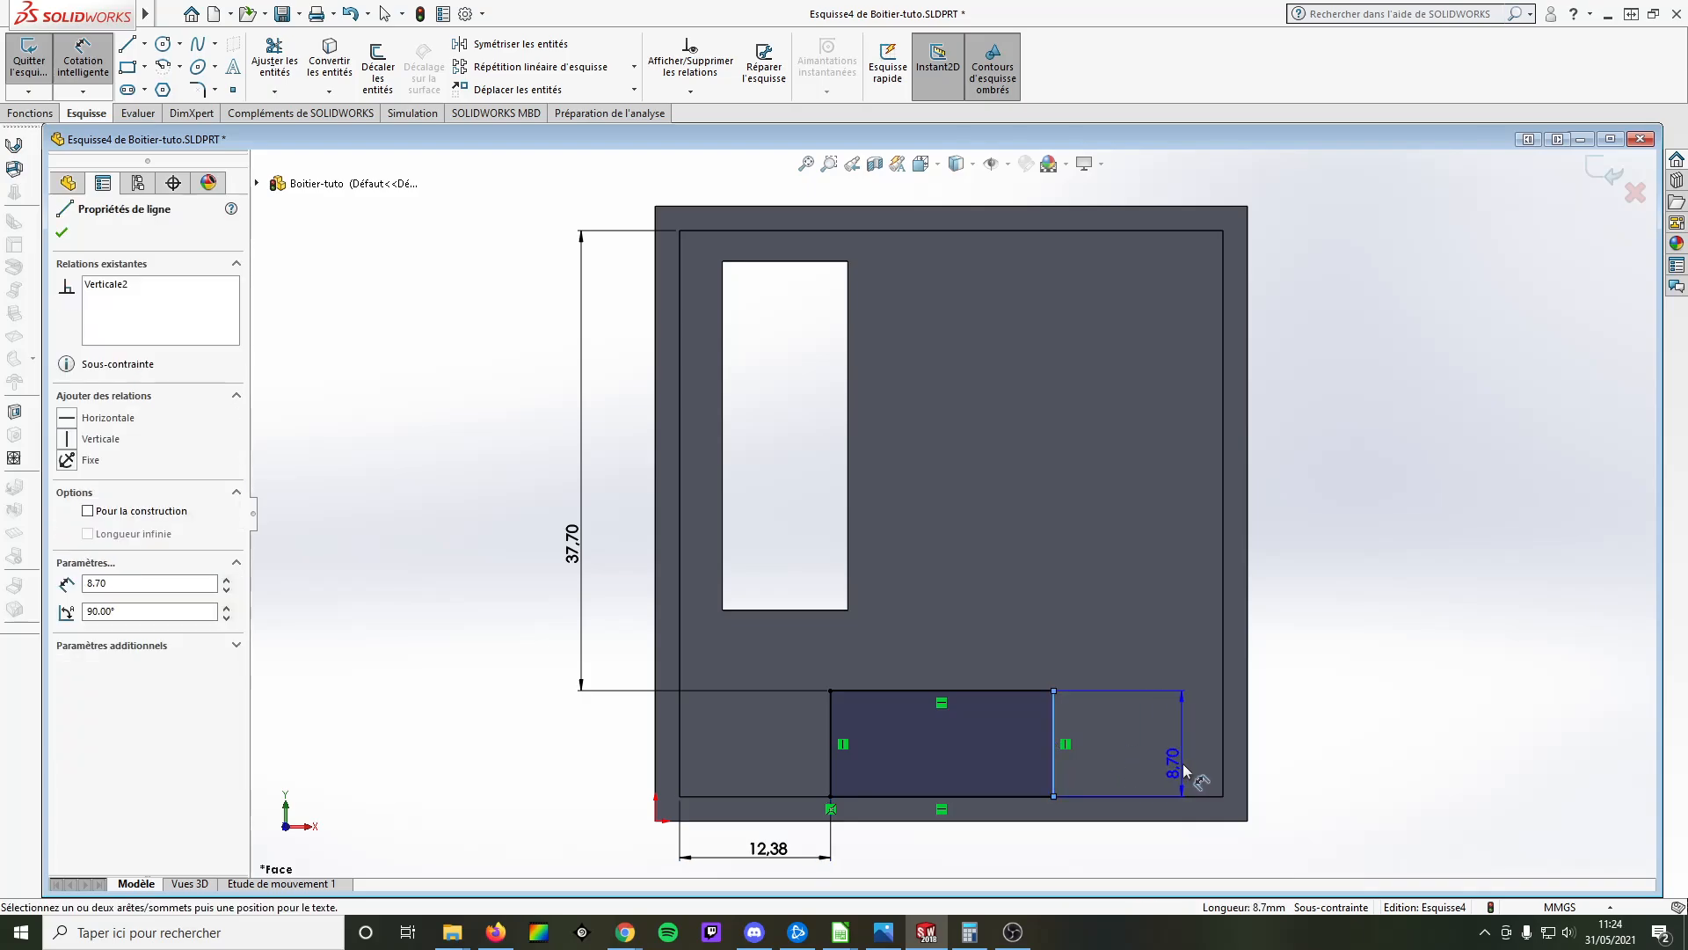
left_click(1228, 770)
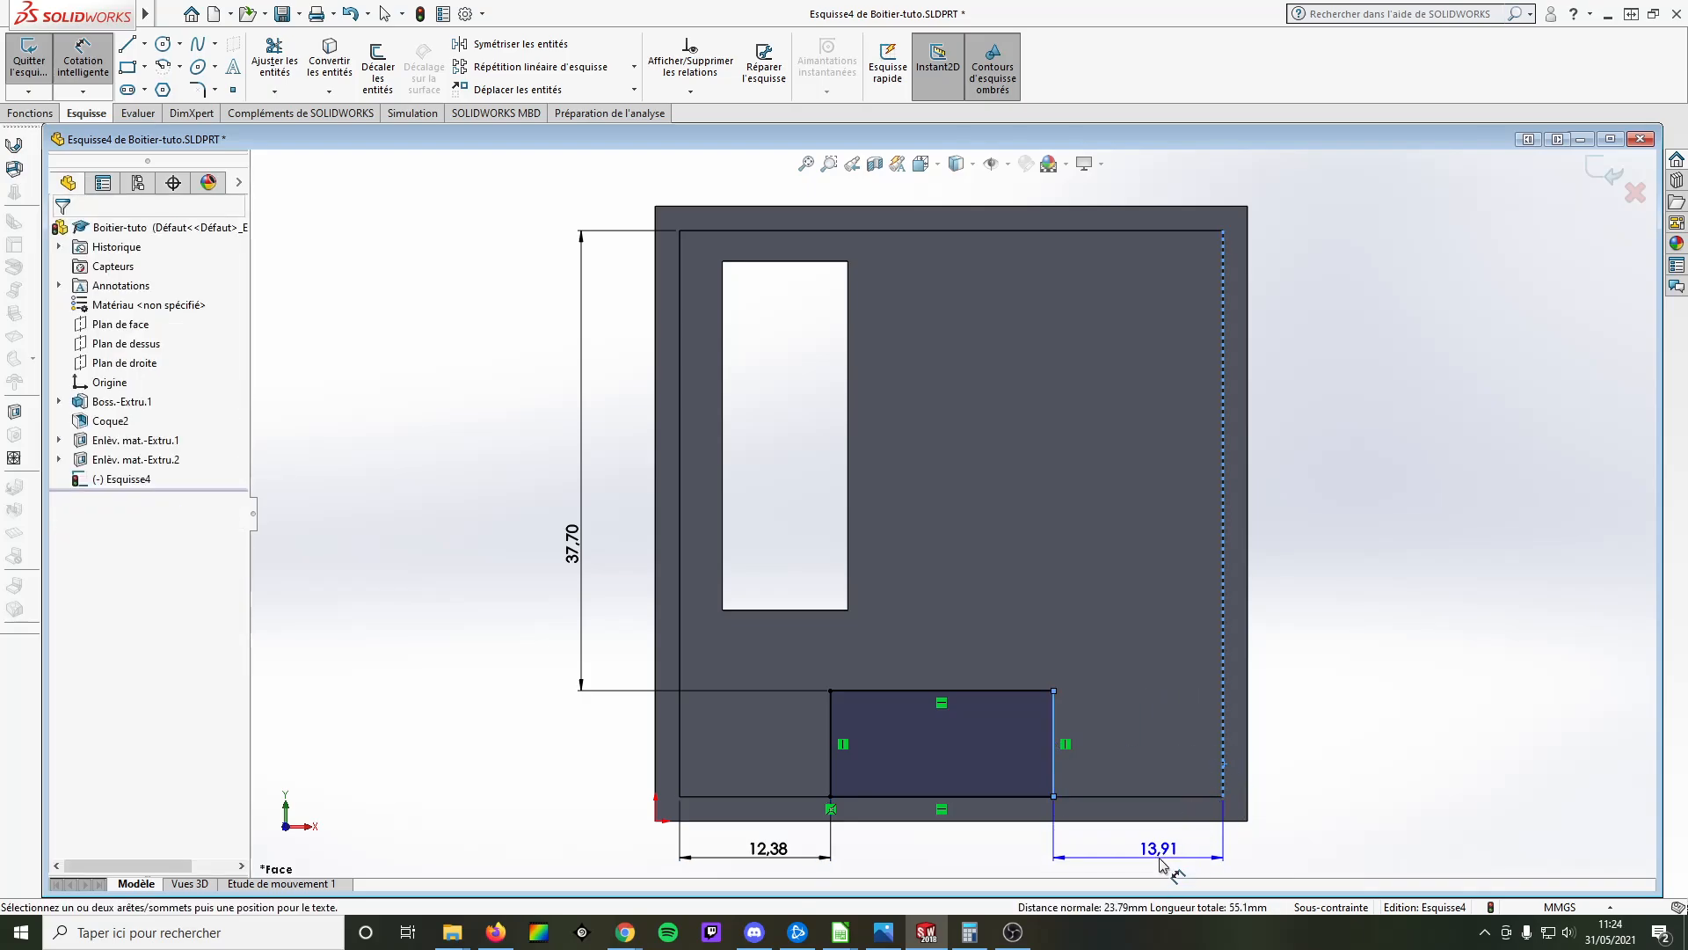
left_click(1161, 860)
type("12.38")
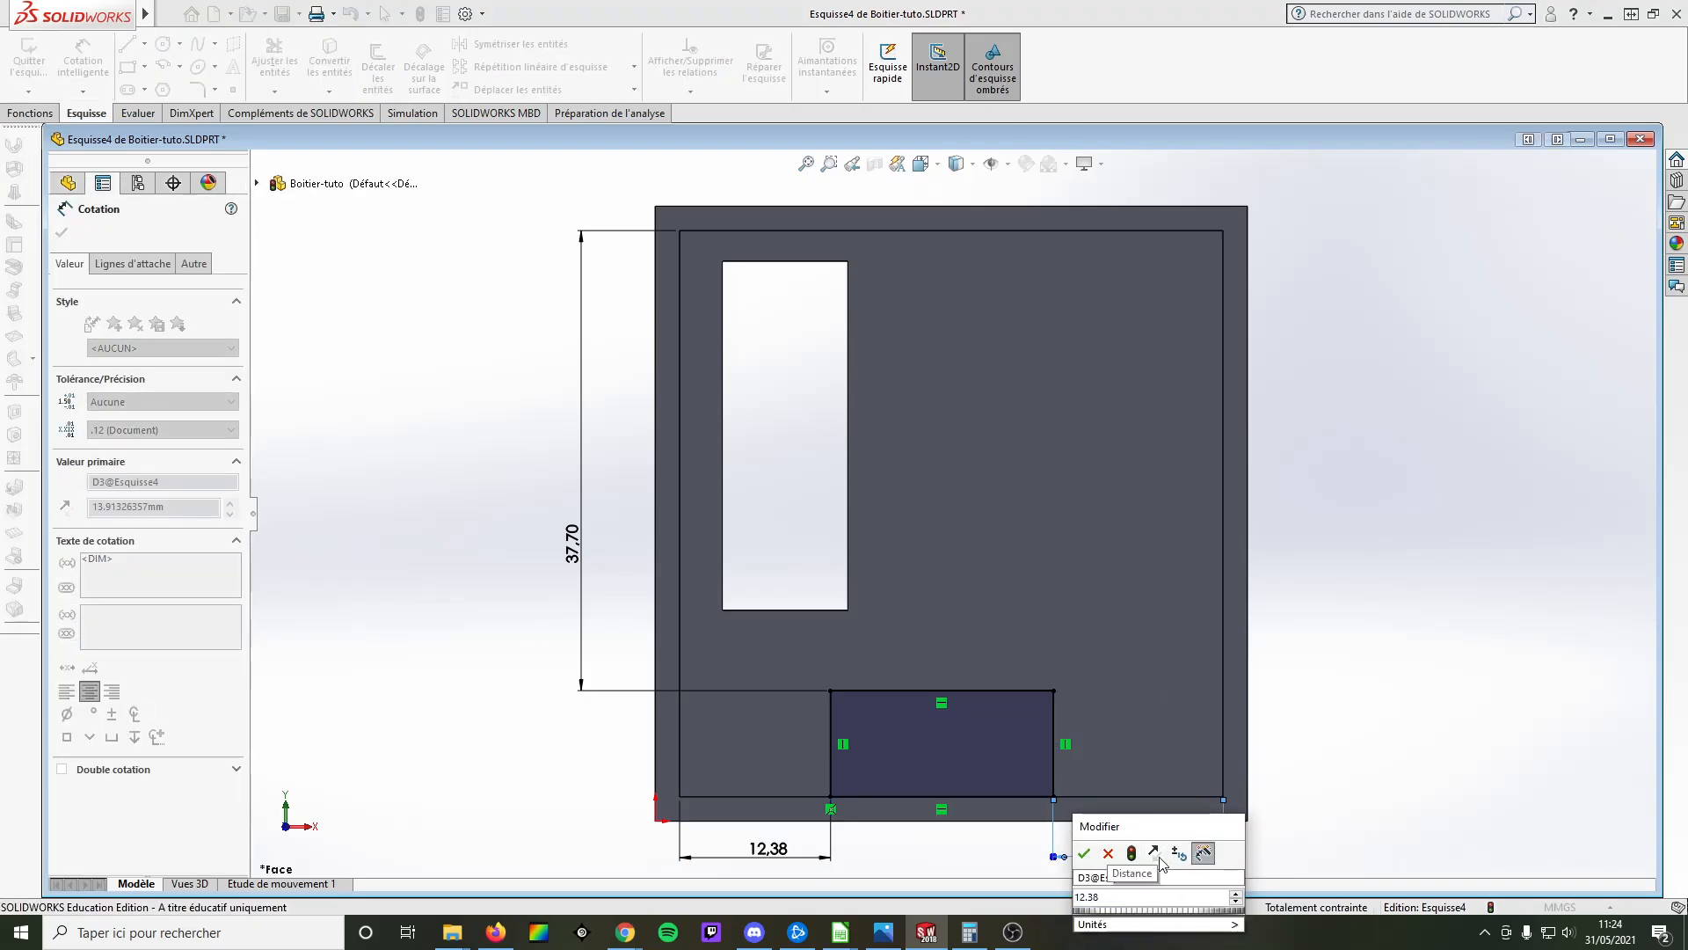
key("Return")
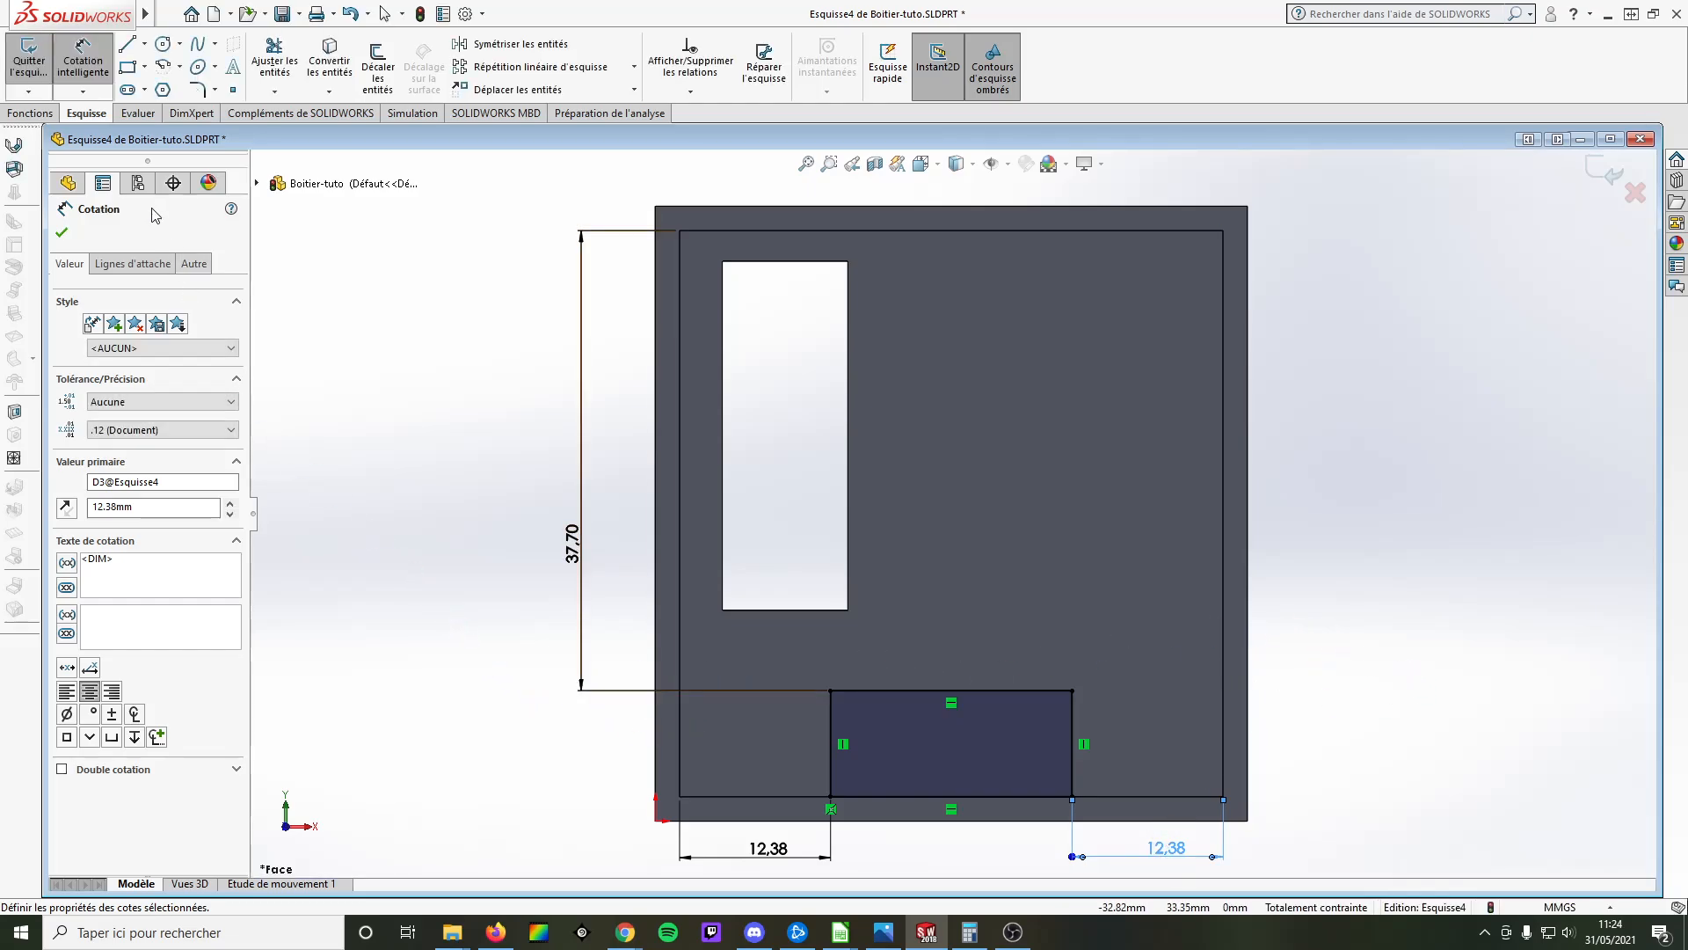
Extrude the rectangle as a blind boss 12 mm deep, merged with the box, consulting cotations.jpg for the depth
left_click(32, 114)
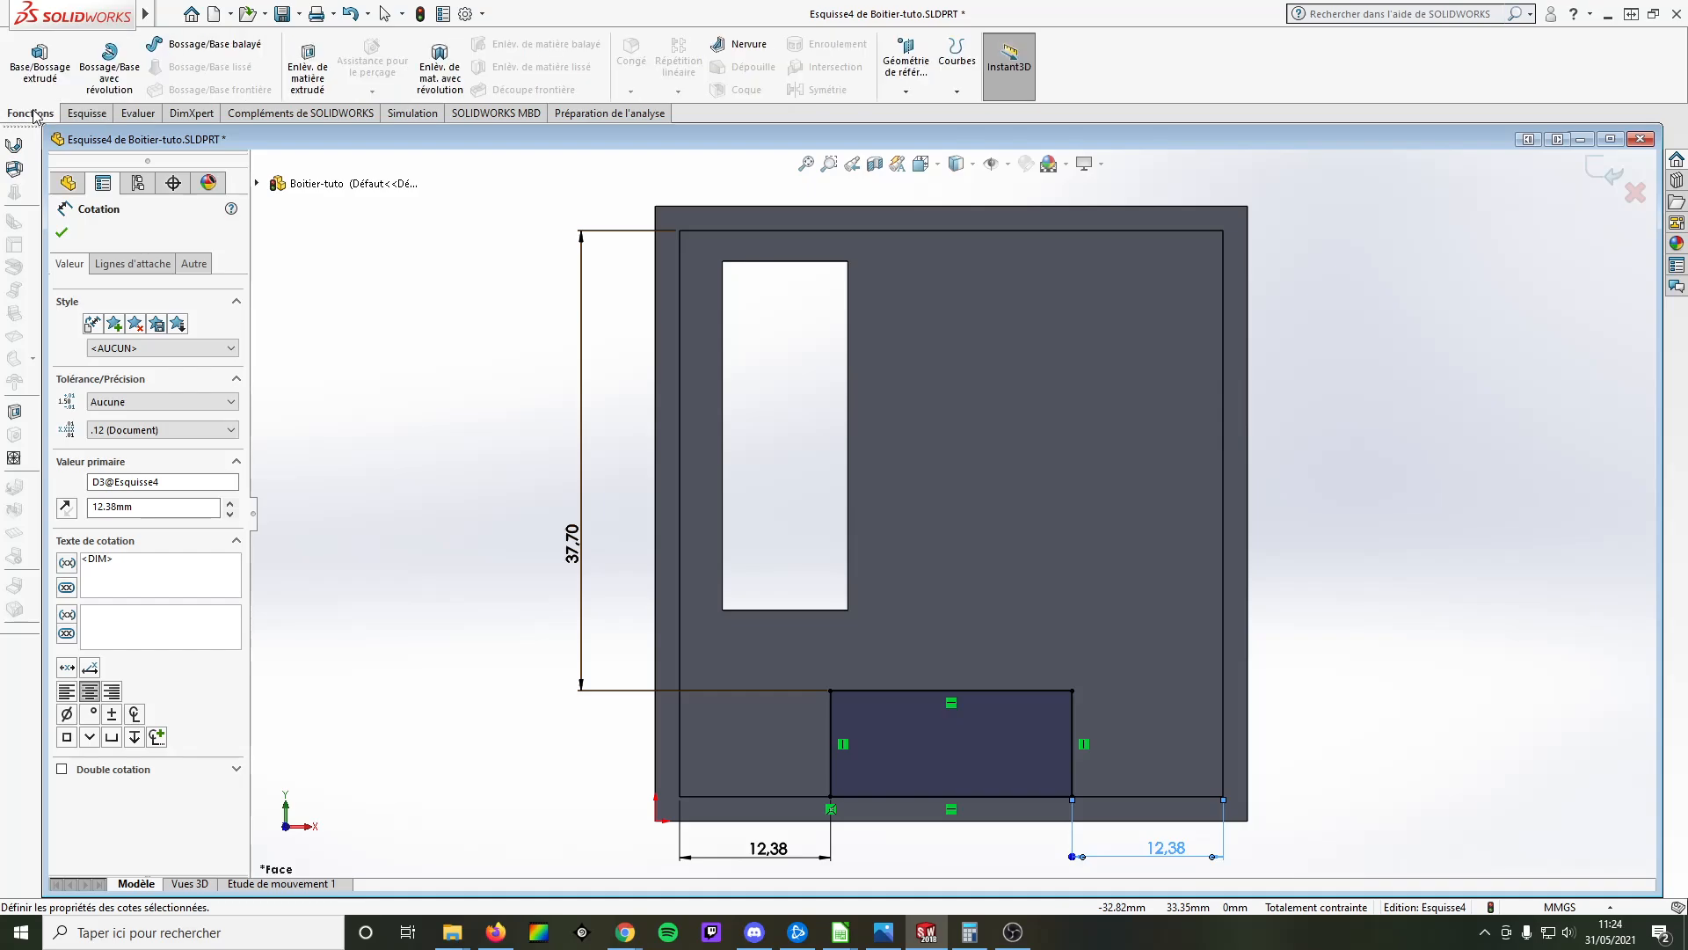
left_click(35, 70)
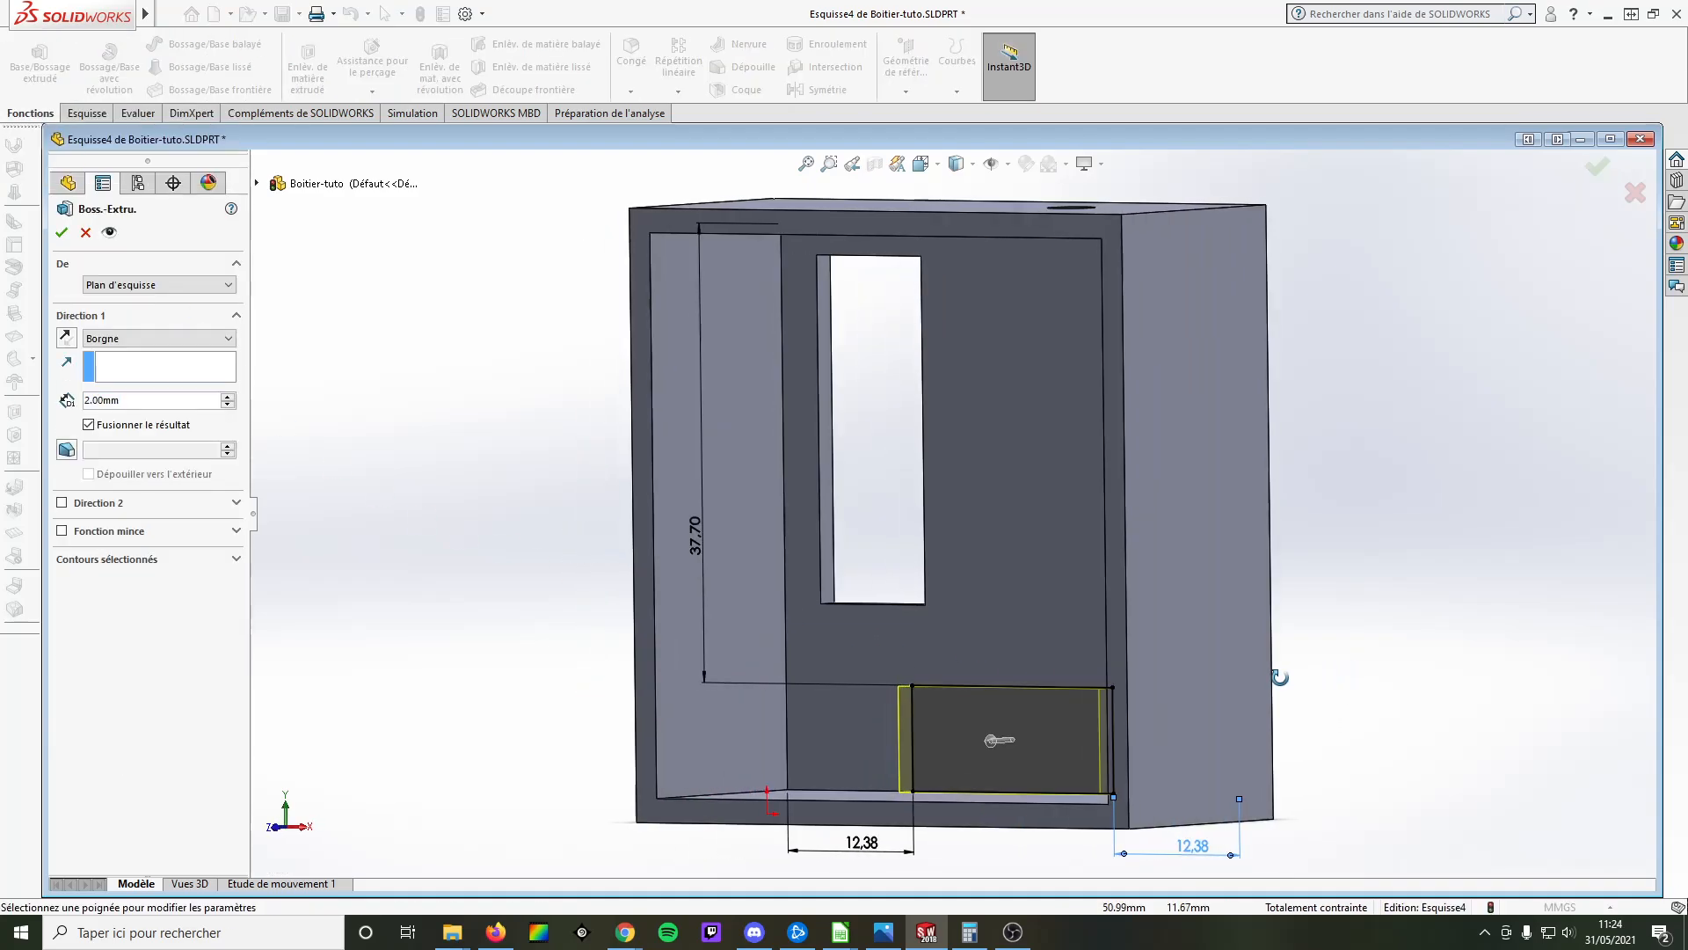
left_click(884, 932)
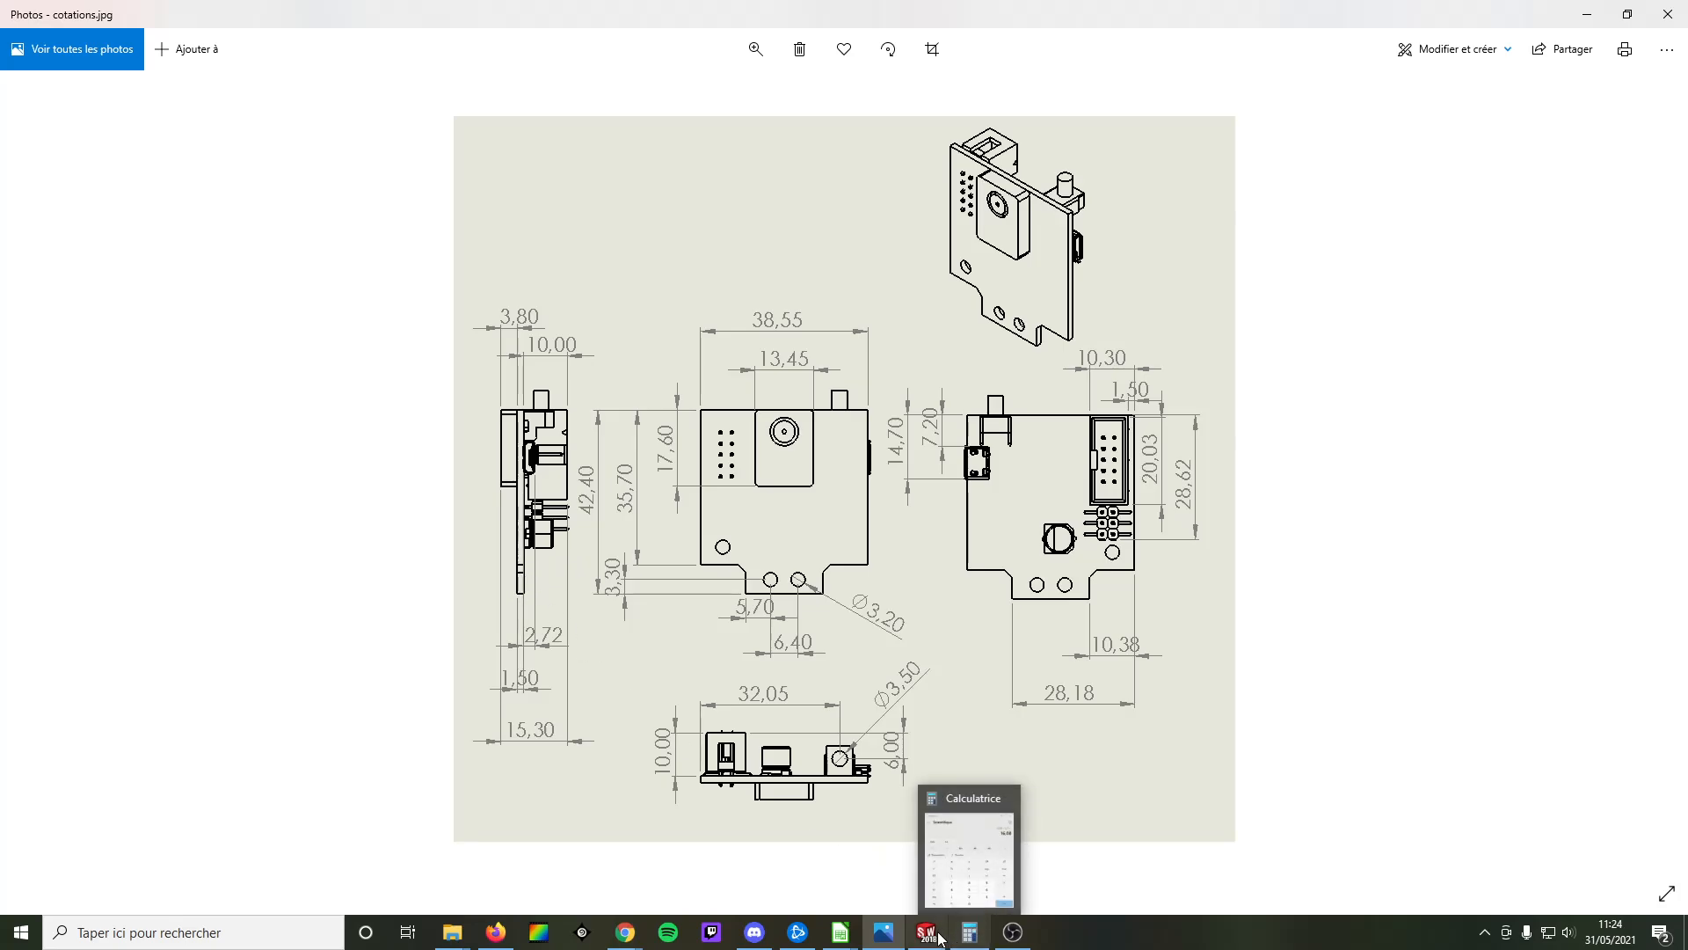
mouse_move(893, 937)
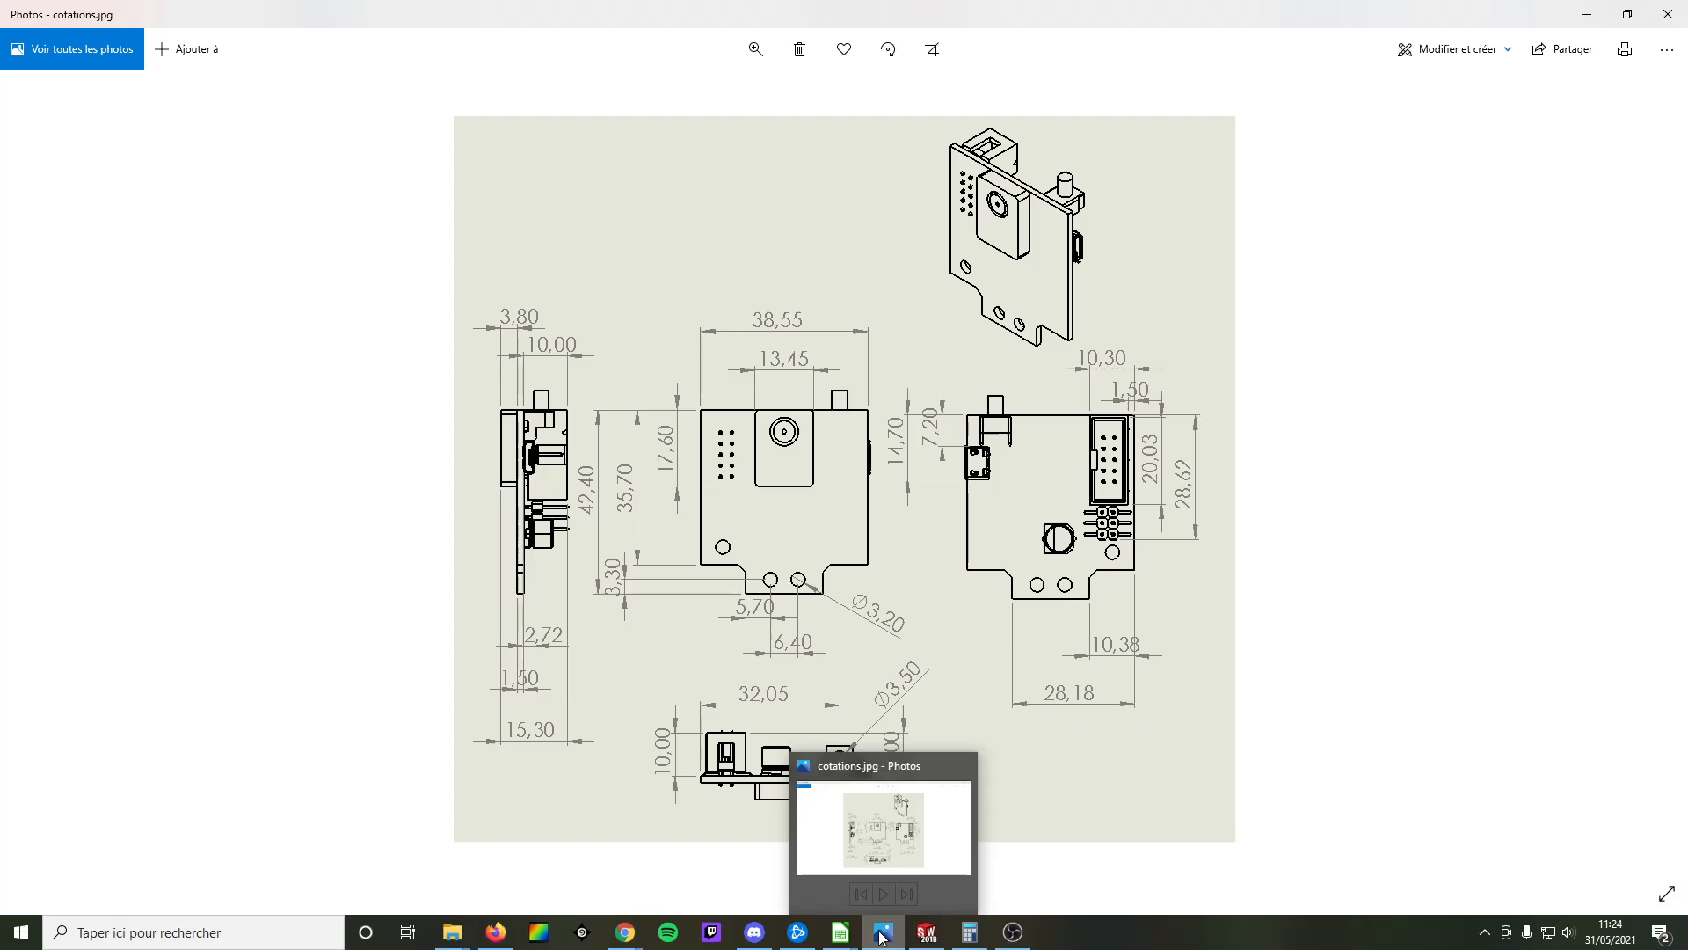
left_click(927, 934)
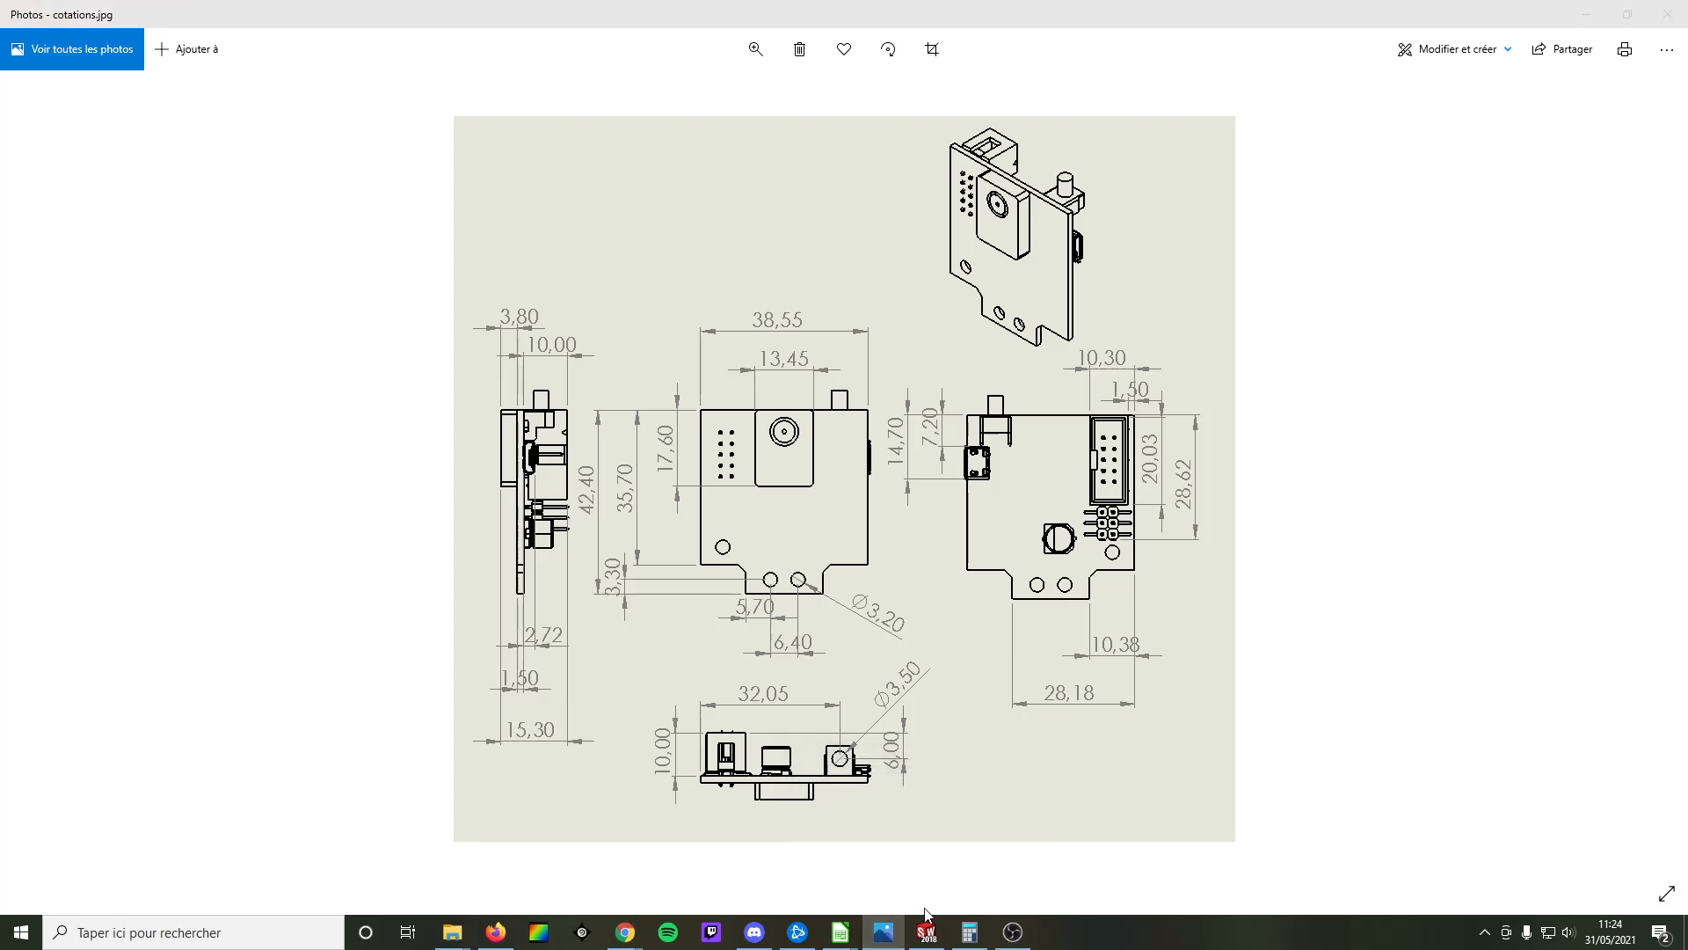
left_click(1586, 14)
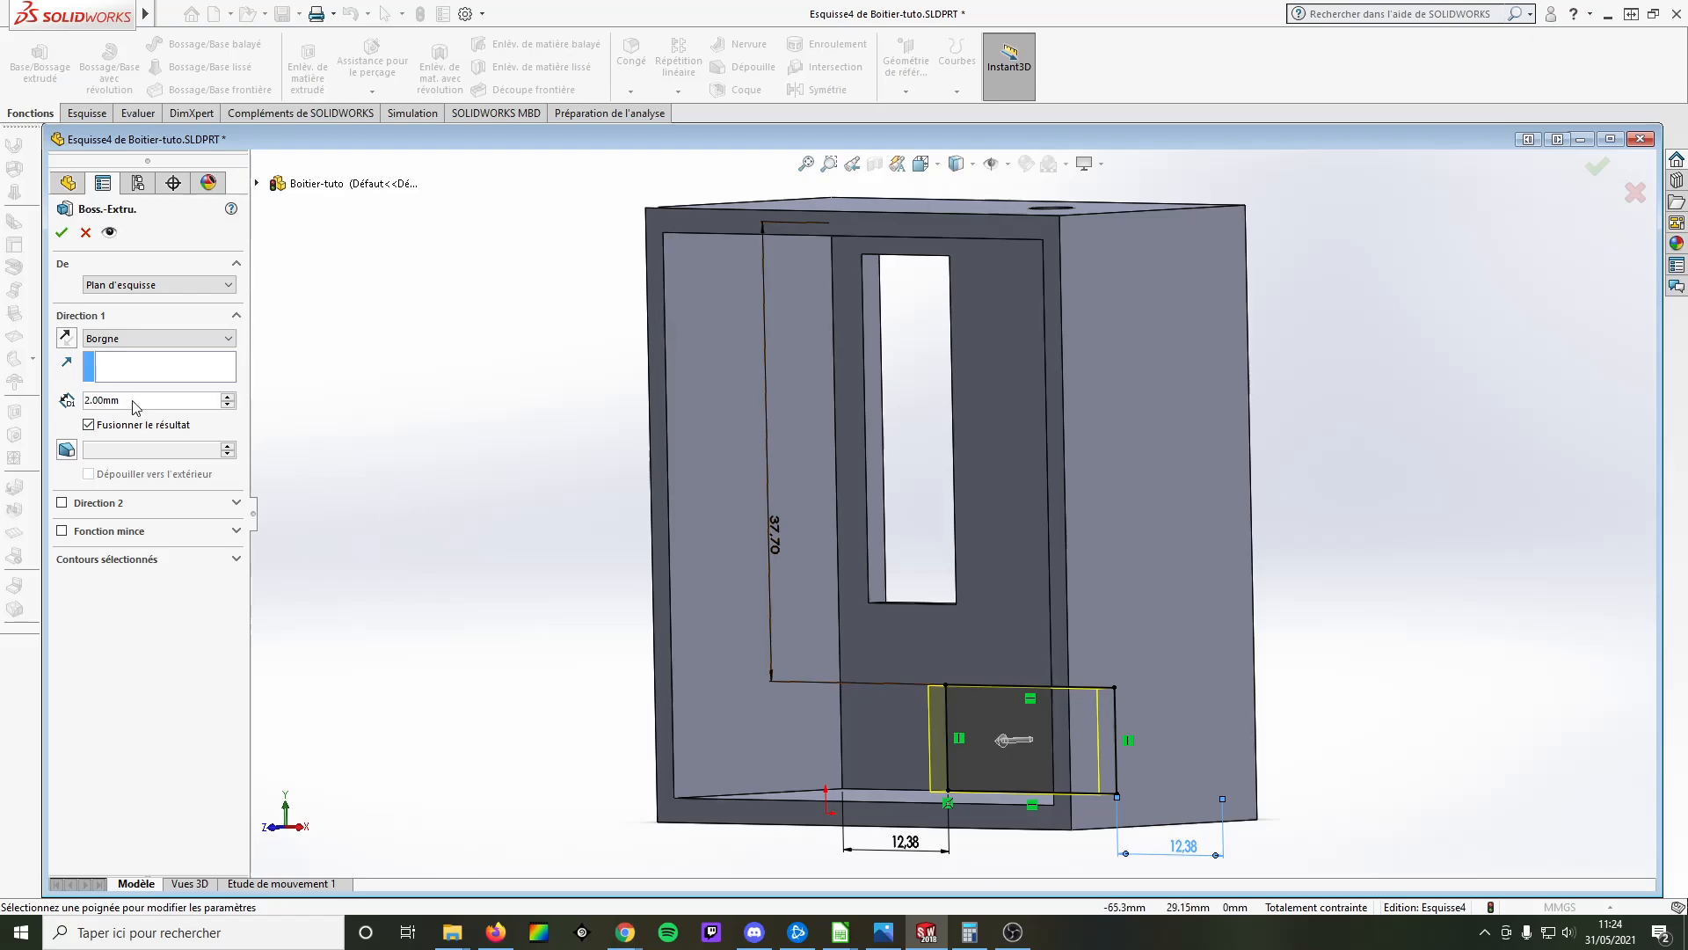
left_click(89, 401)
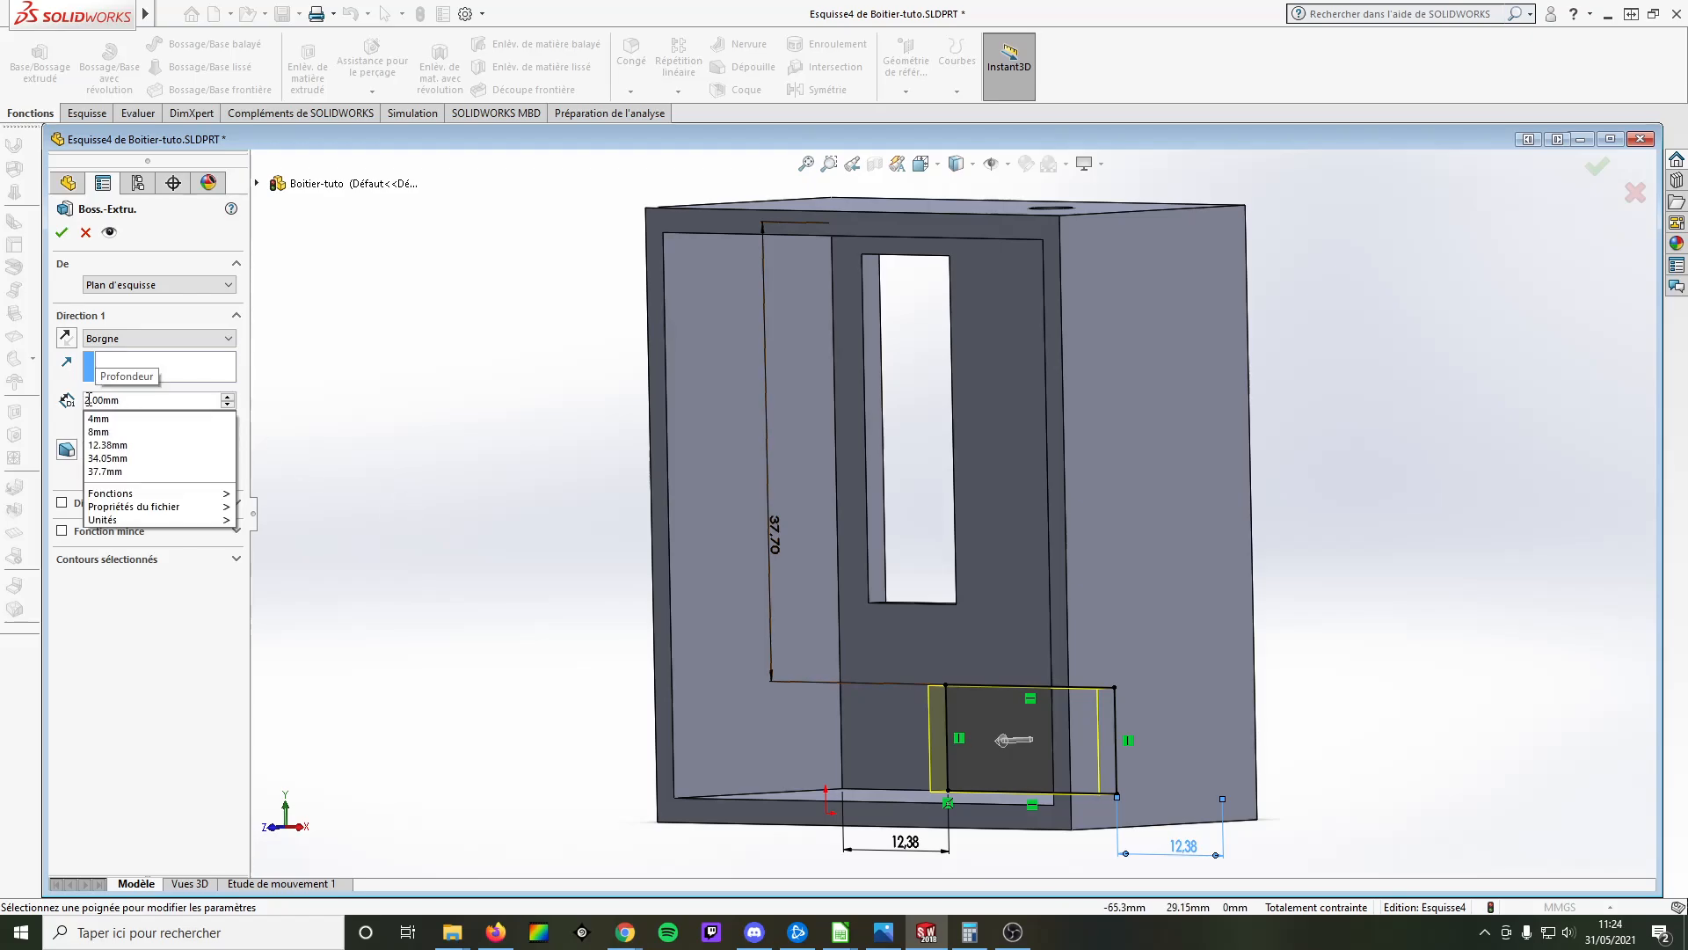
type("1")
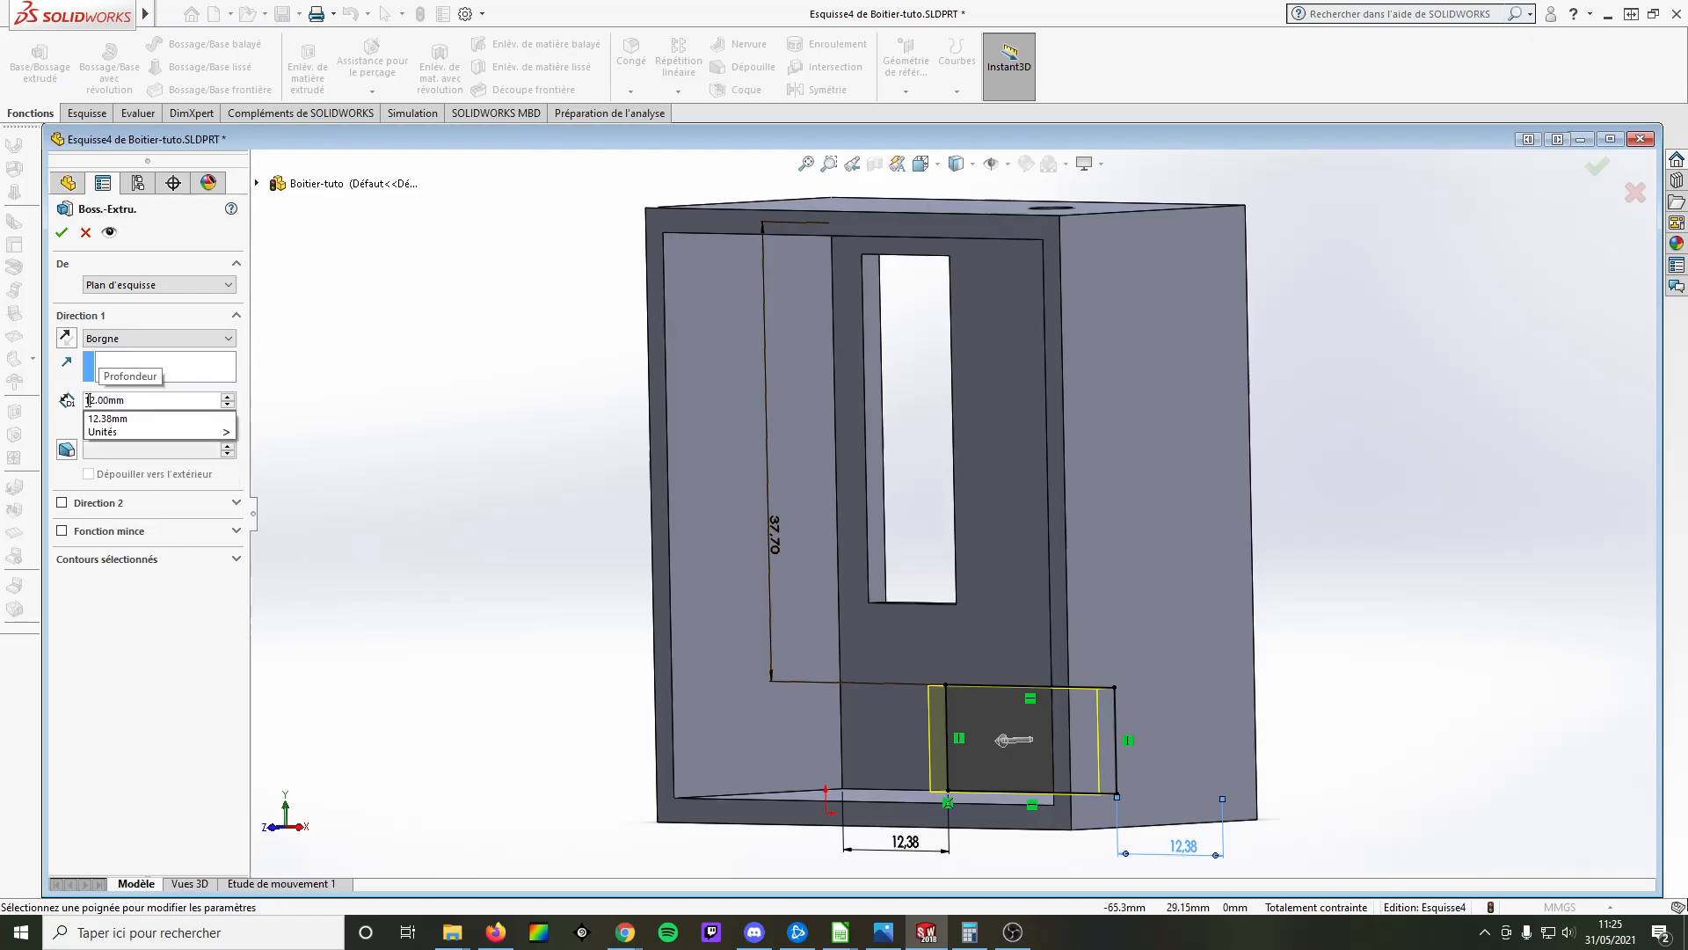
key("Return")
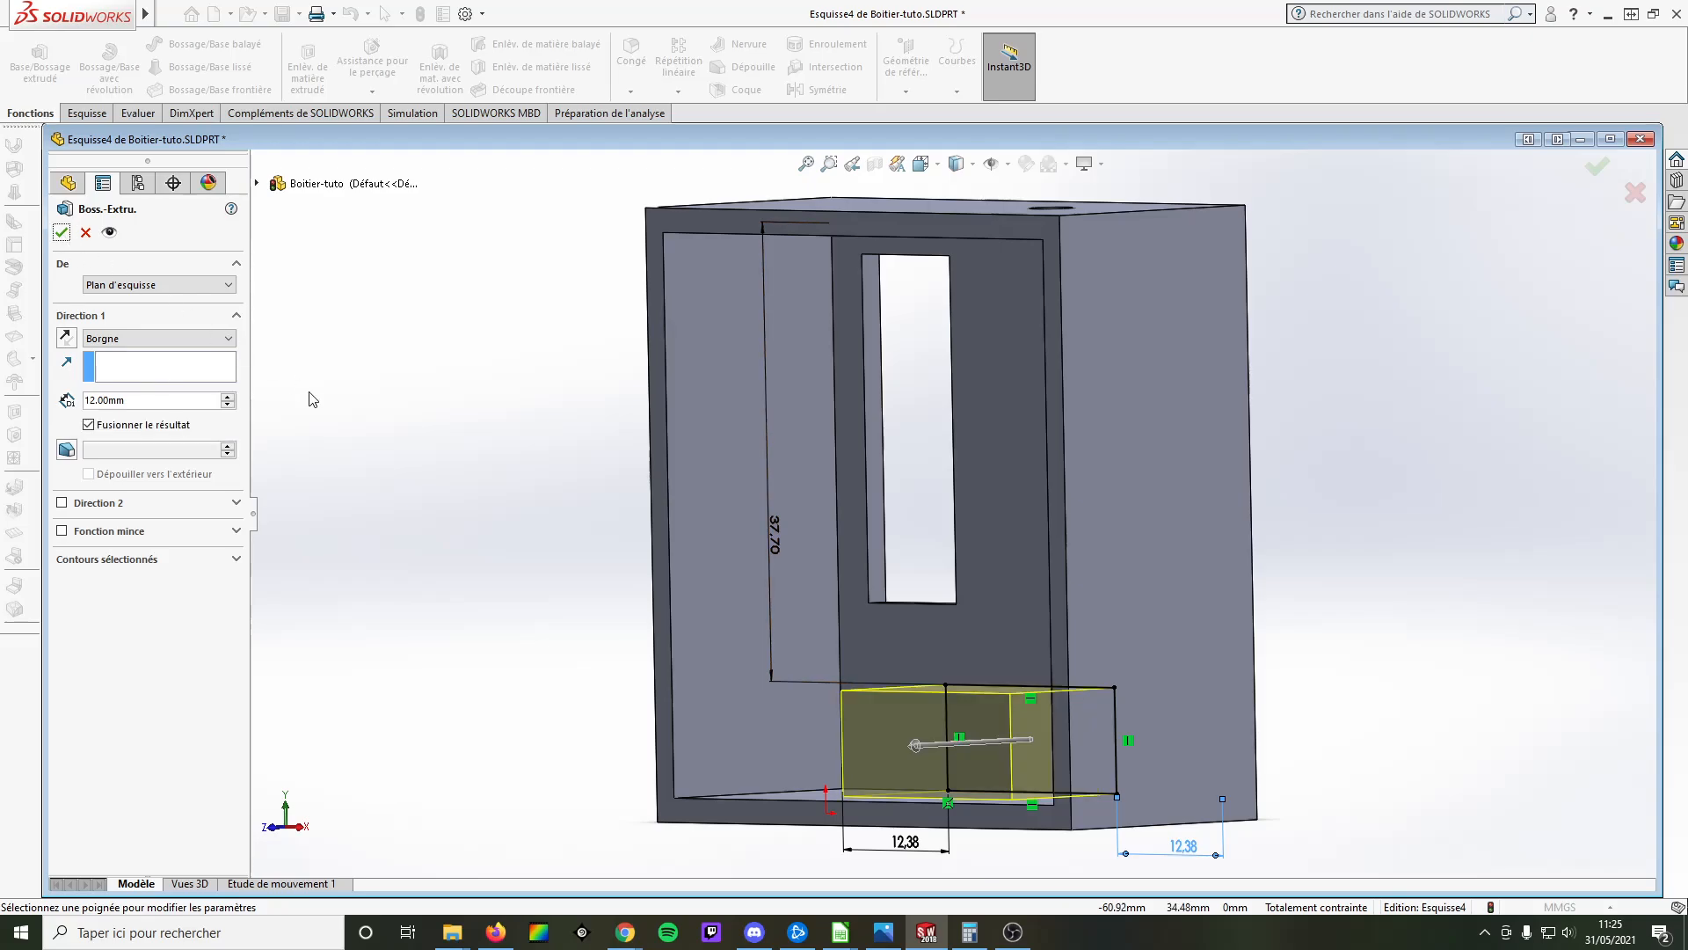
left_click(61, 232)
Sketch two horizontally aligned circles on the new block's front face, with radii of about 1.9 mm and 2 mm
middle_click_drag(496, 659, 561, 679)
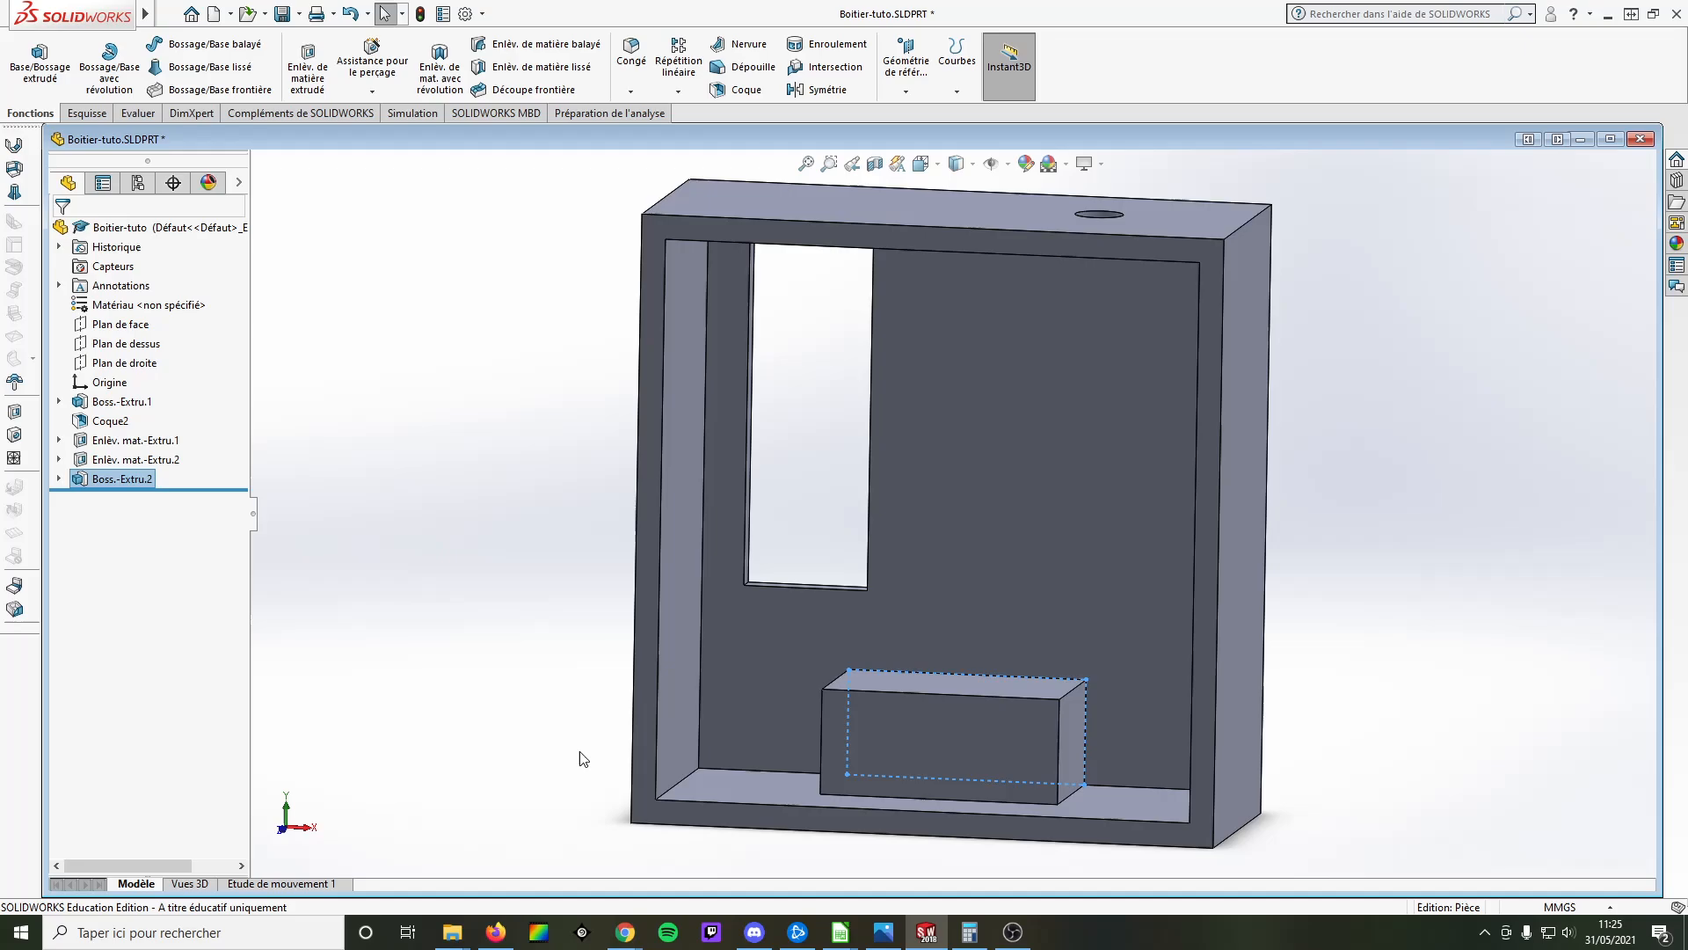
left_click(886, 736)
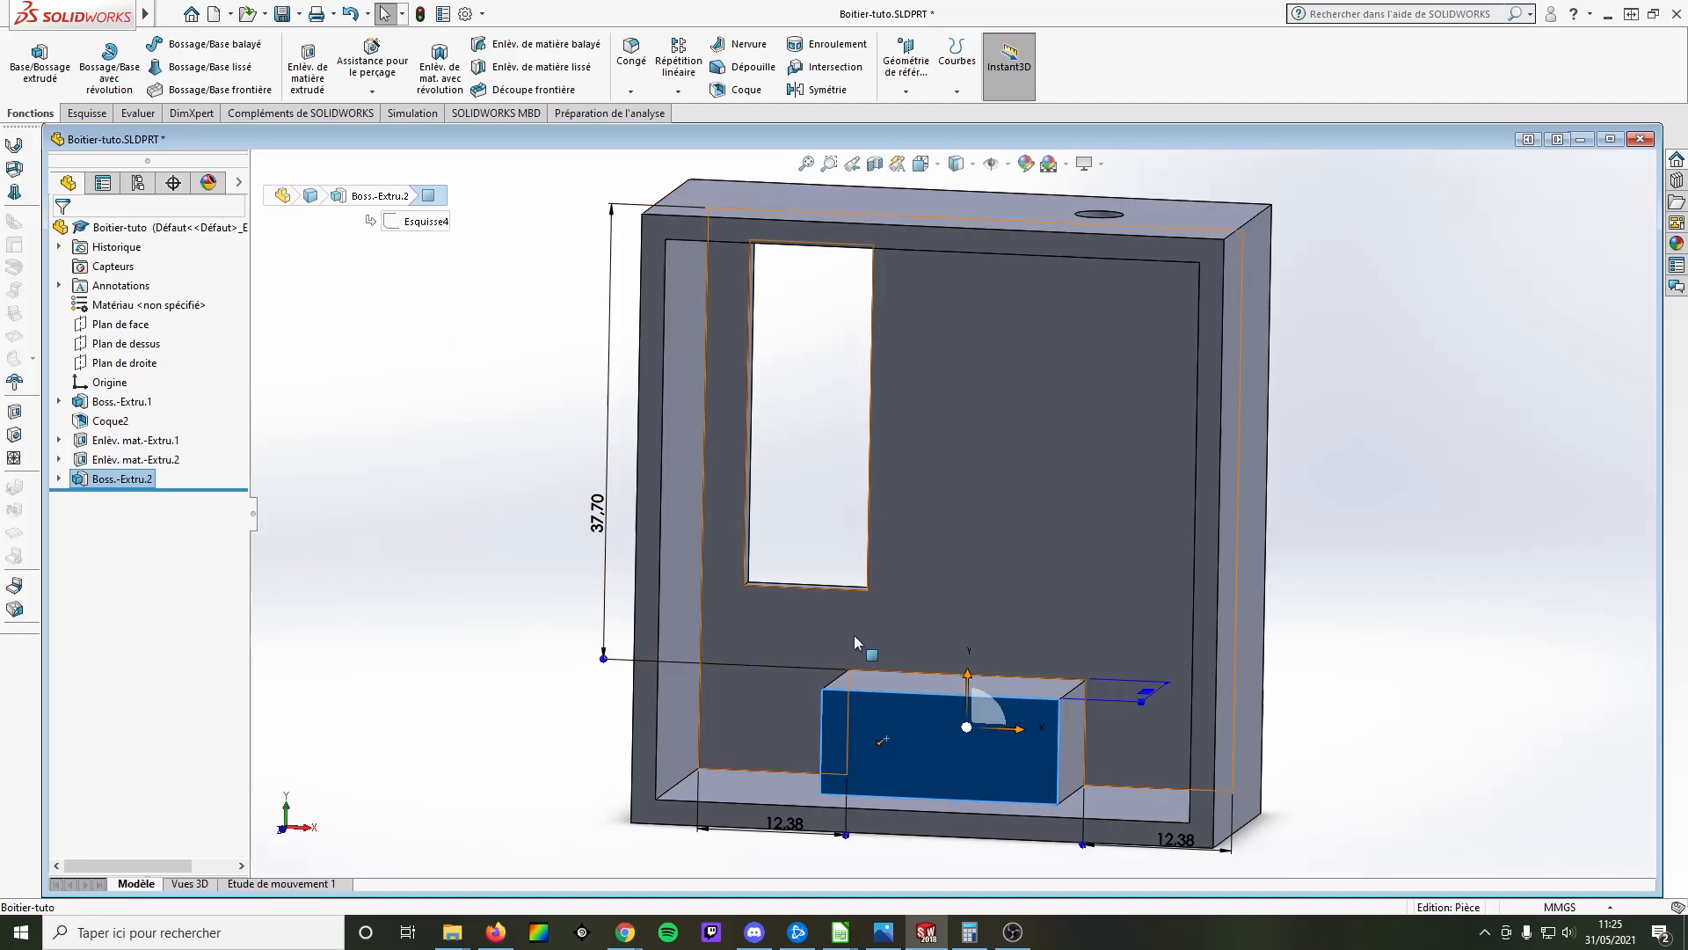
left_click(99, 114)
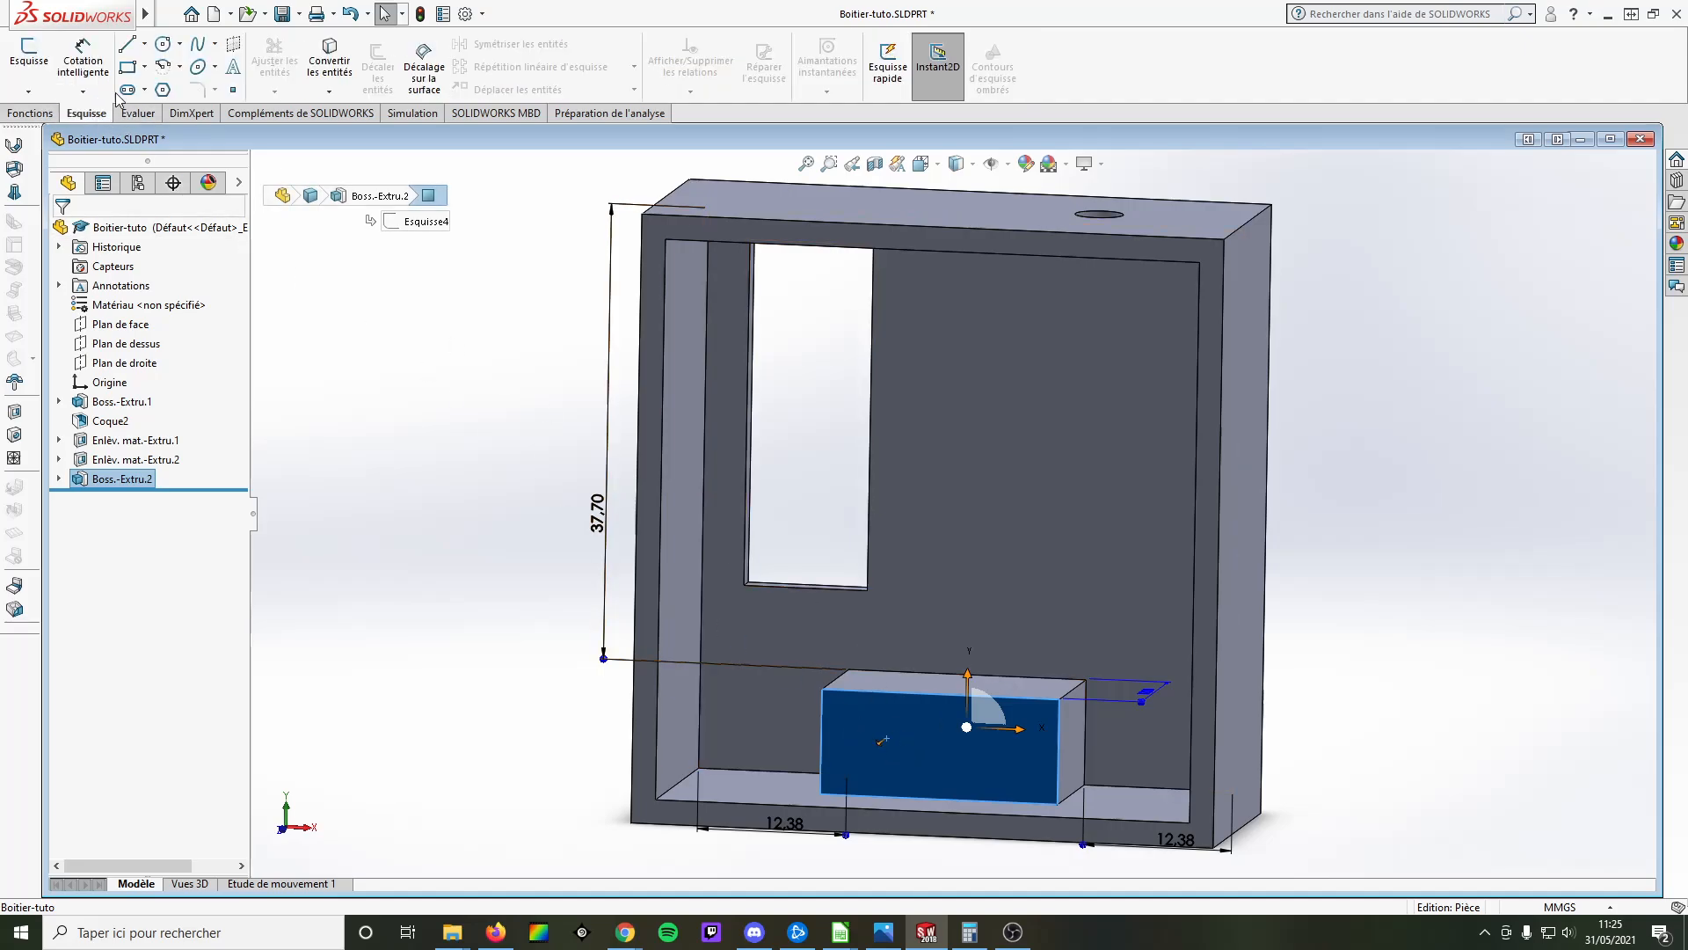
left_click(163, 51)
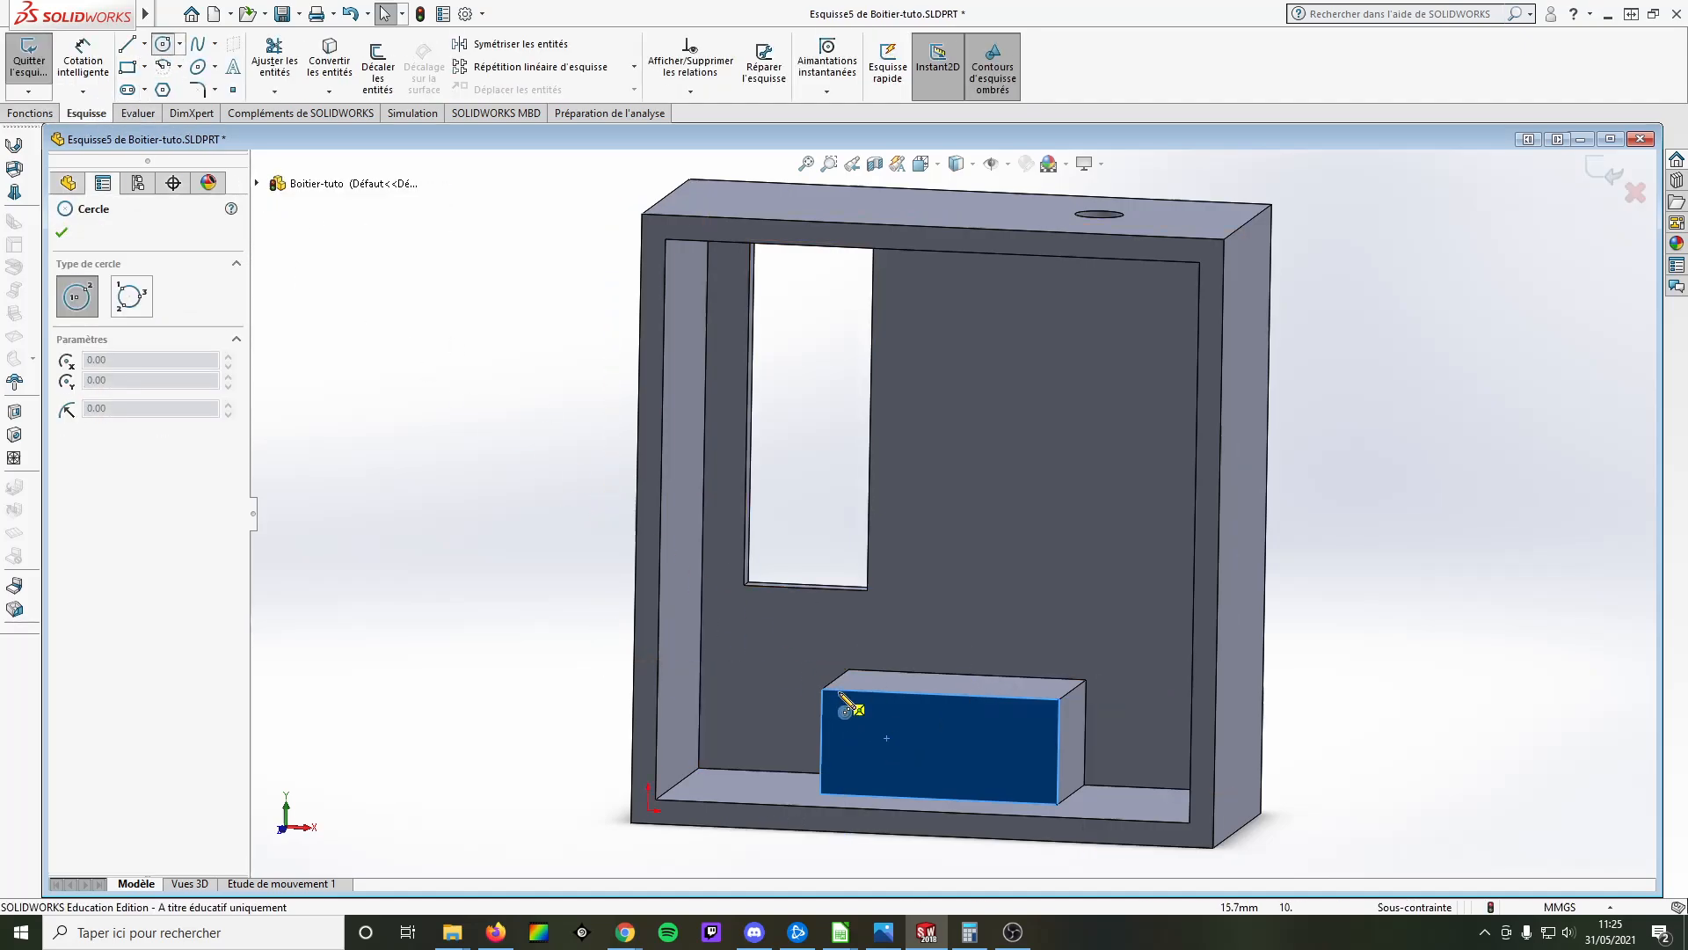
left_click(895, 752)
left_click(918, 750)
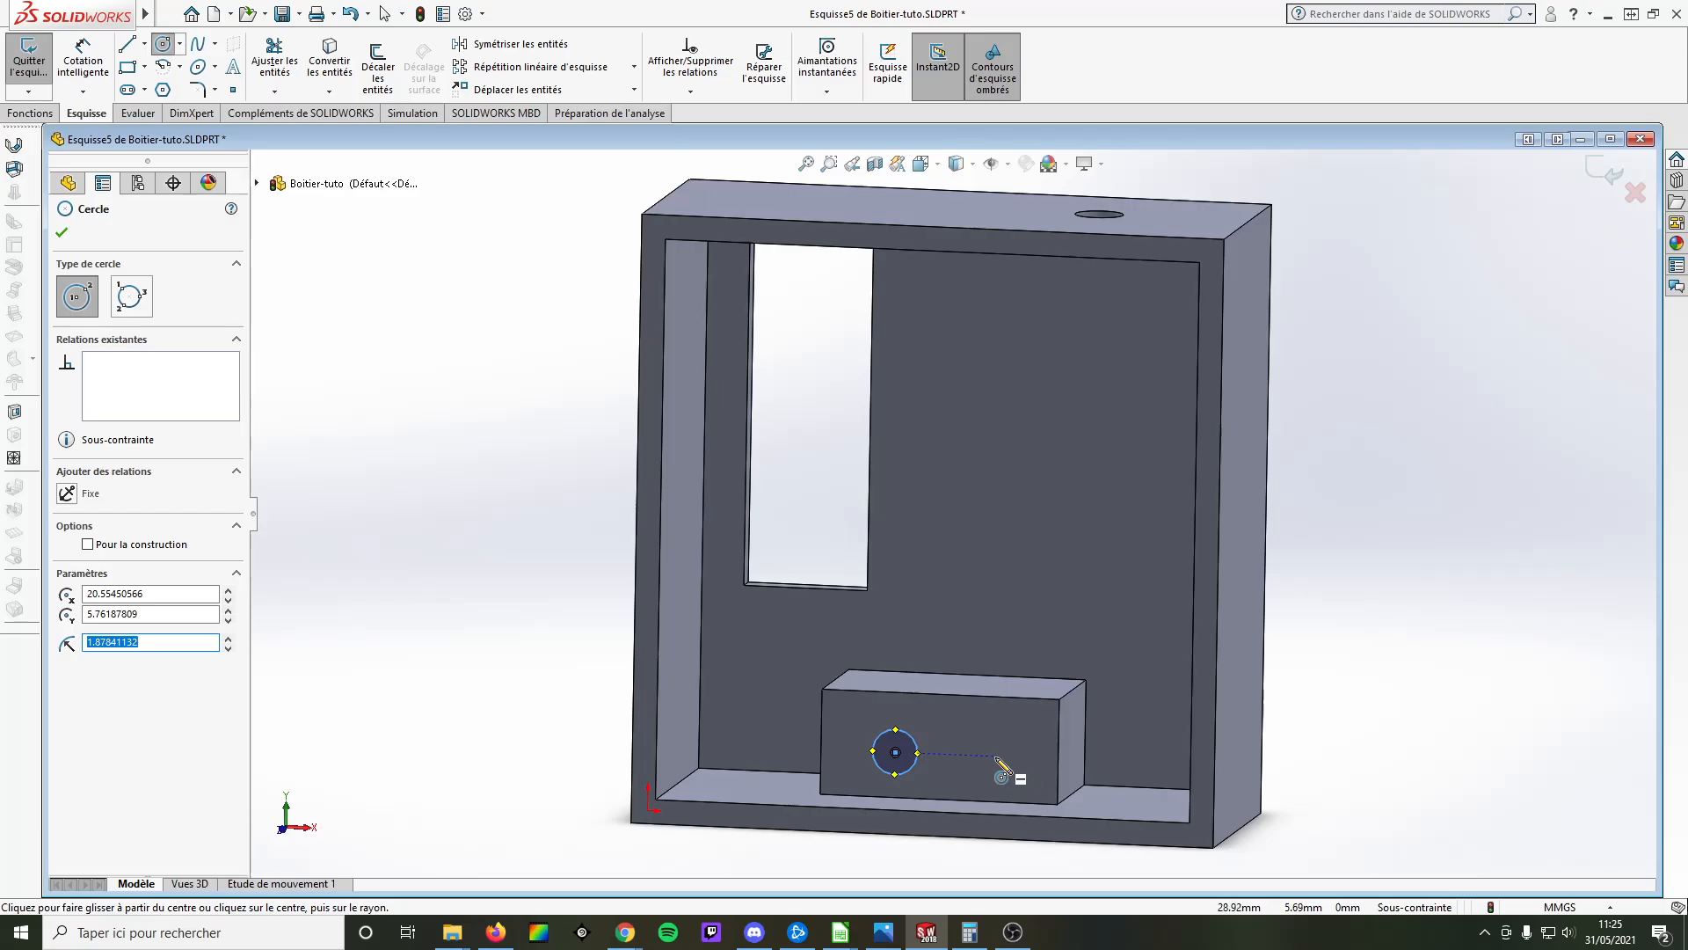
left_click(995, 755)
left_click(1019, 760)
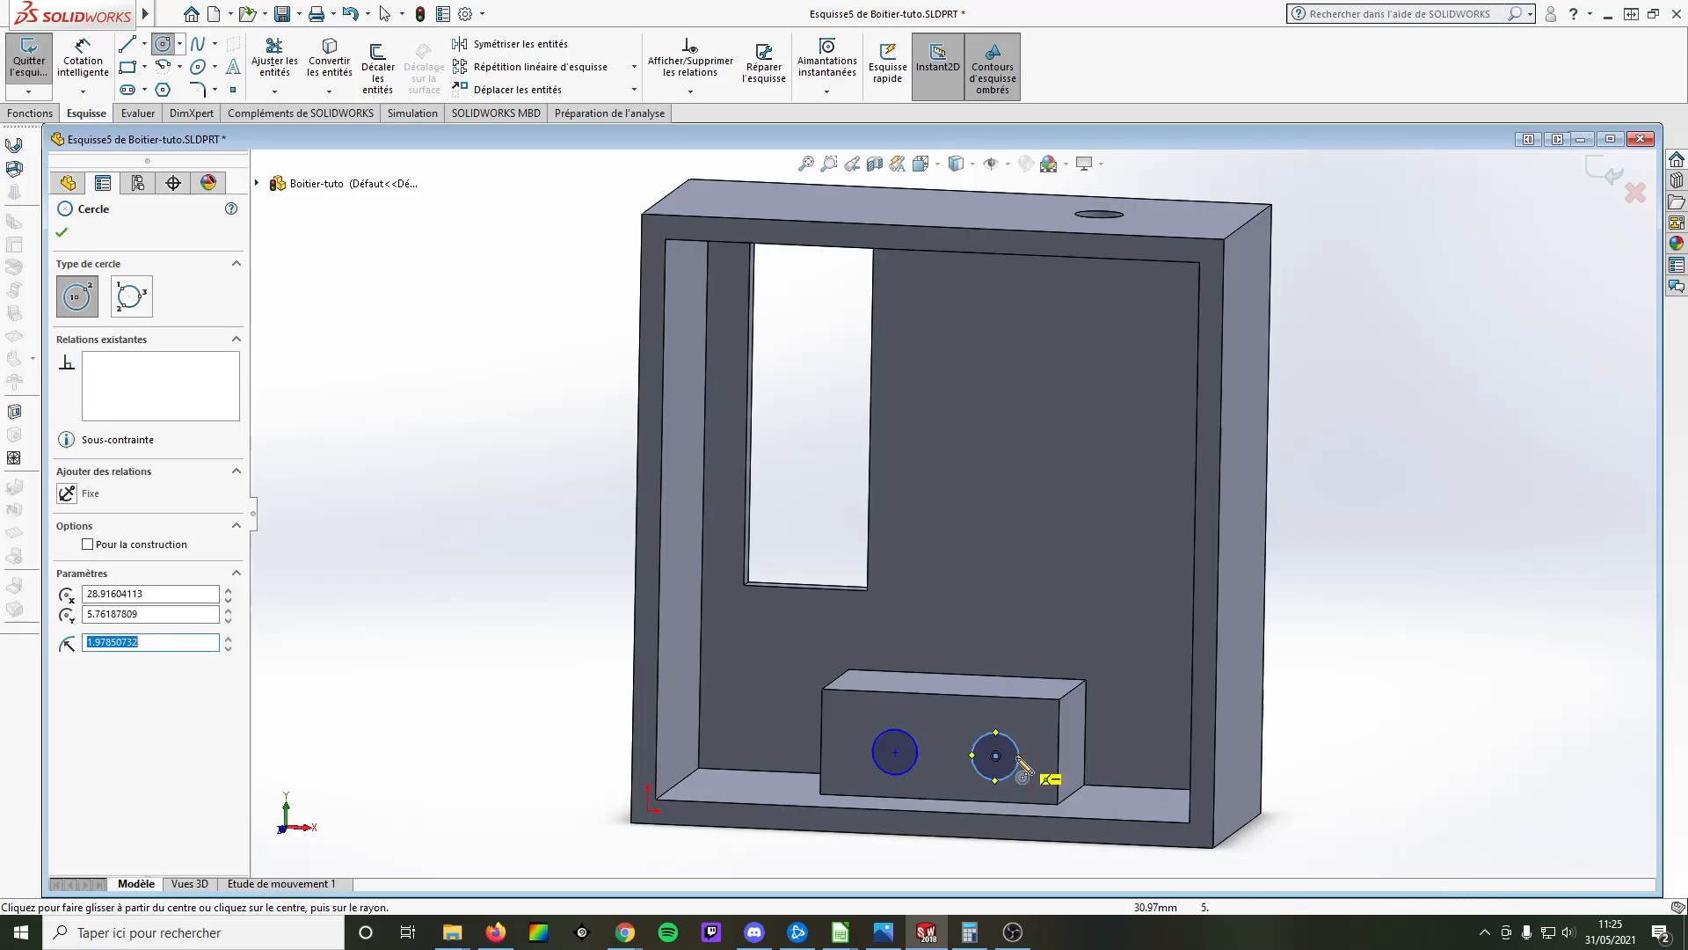
Dimension the left circle on the support block's front face with a diameter of 2.5 mm
left_click(84, 69)
left_click(888, 730)
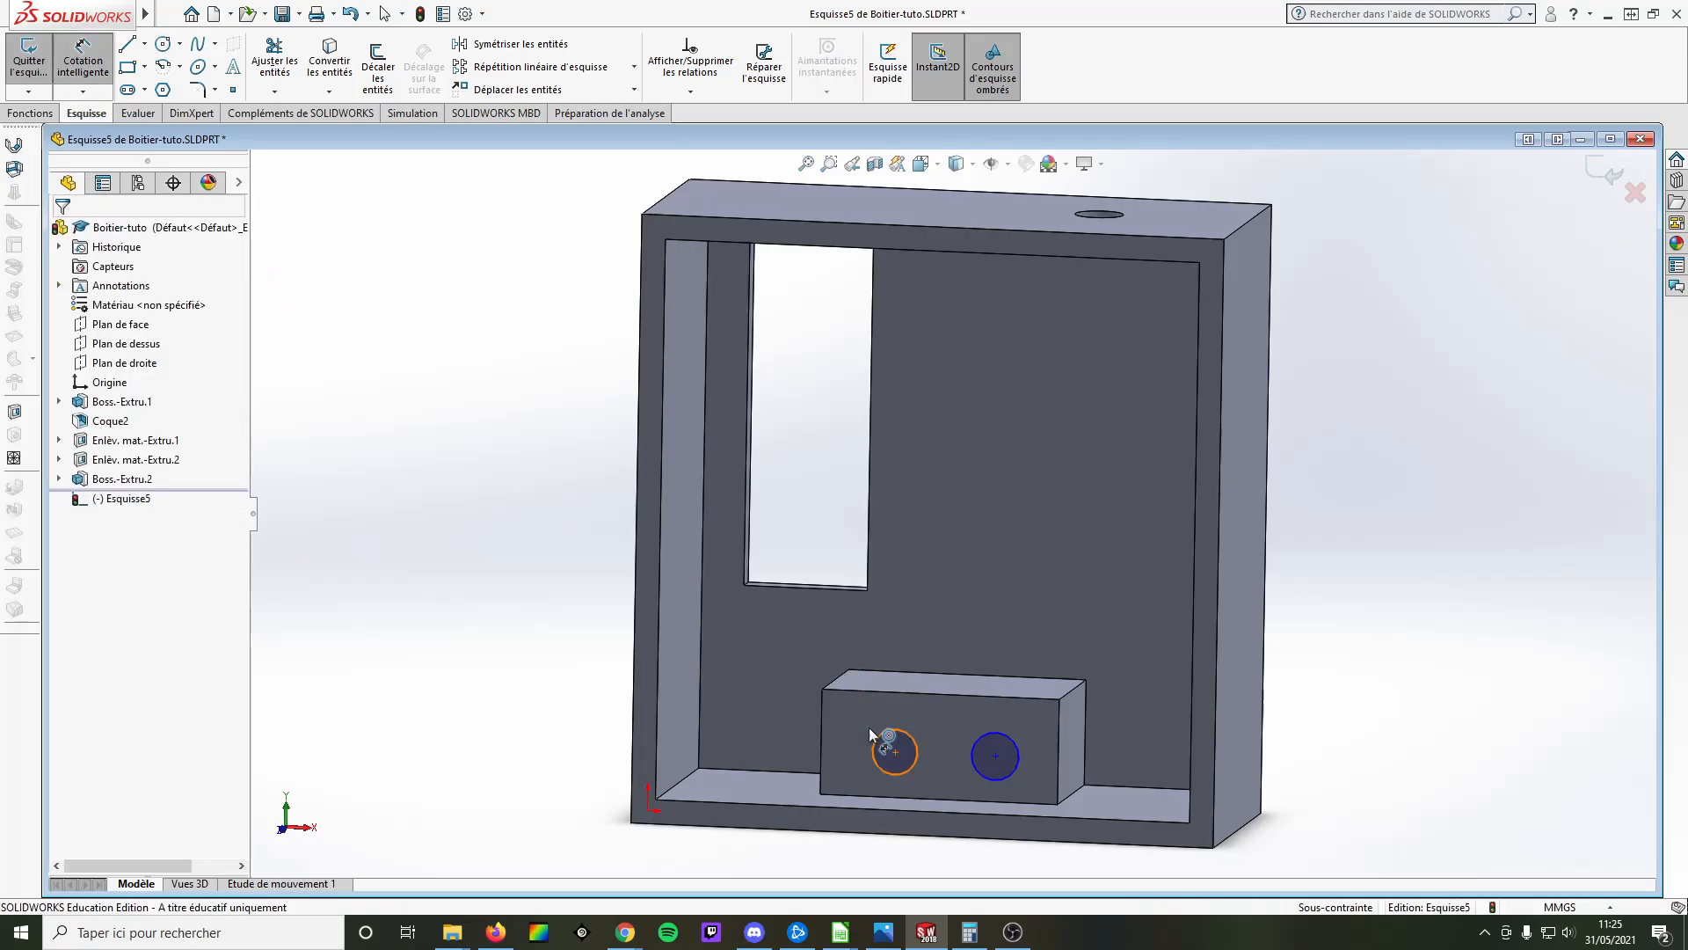
left_click(866, 864)
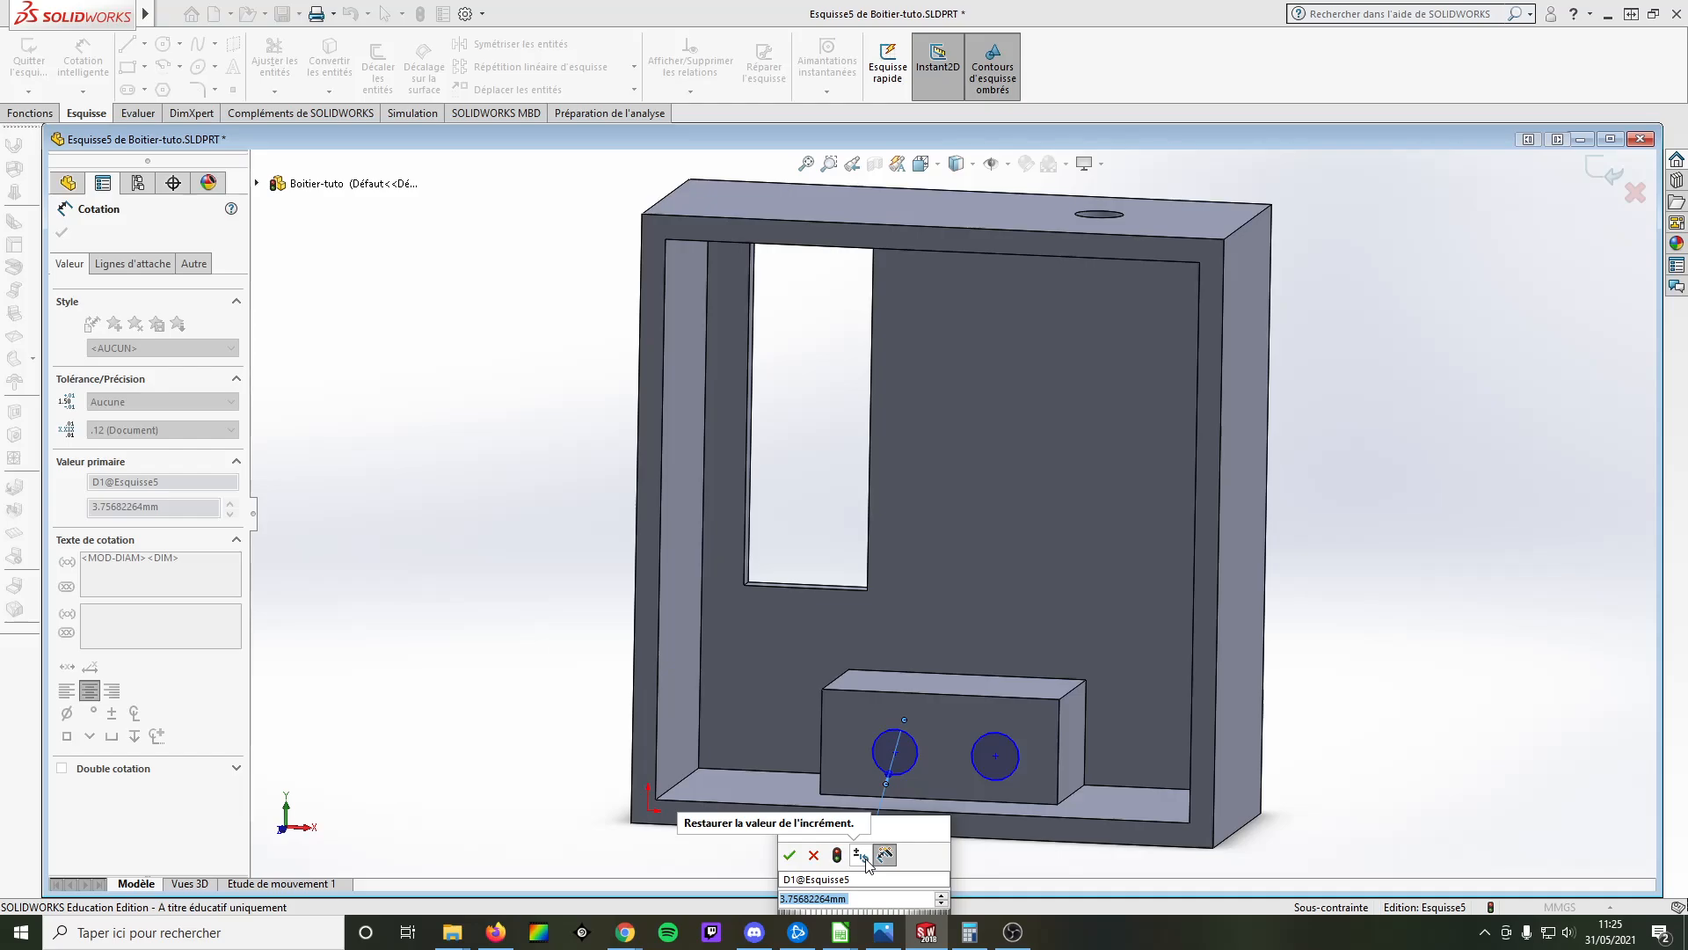
type("2.")
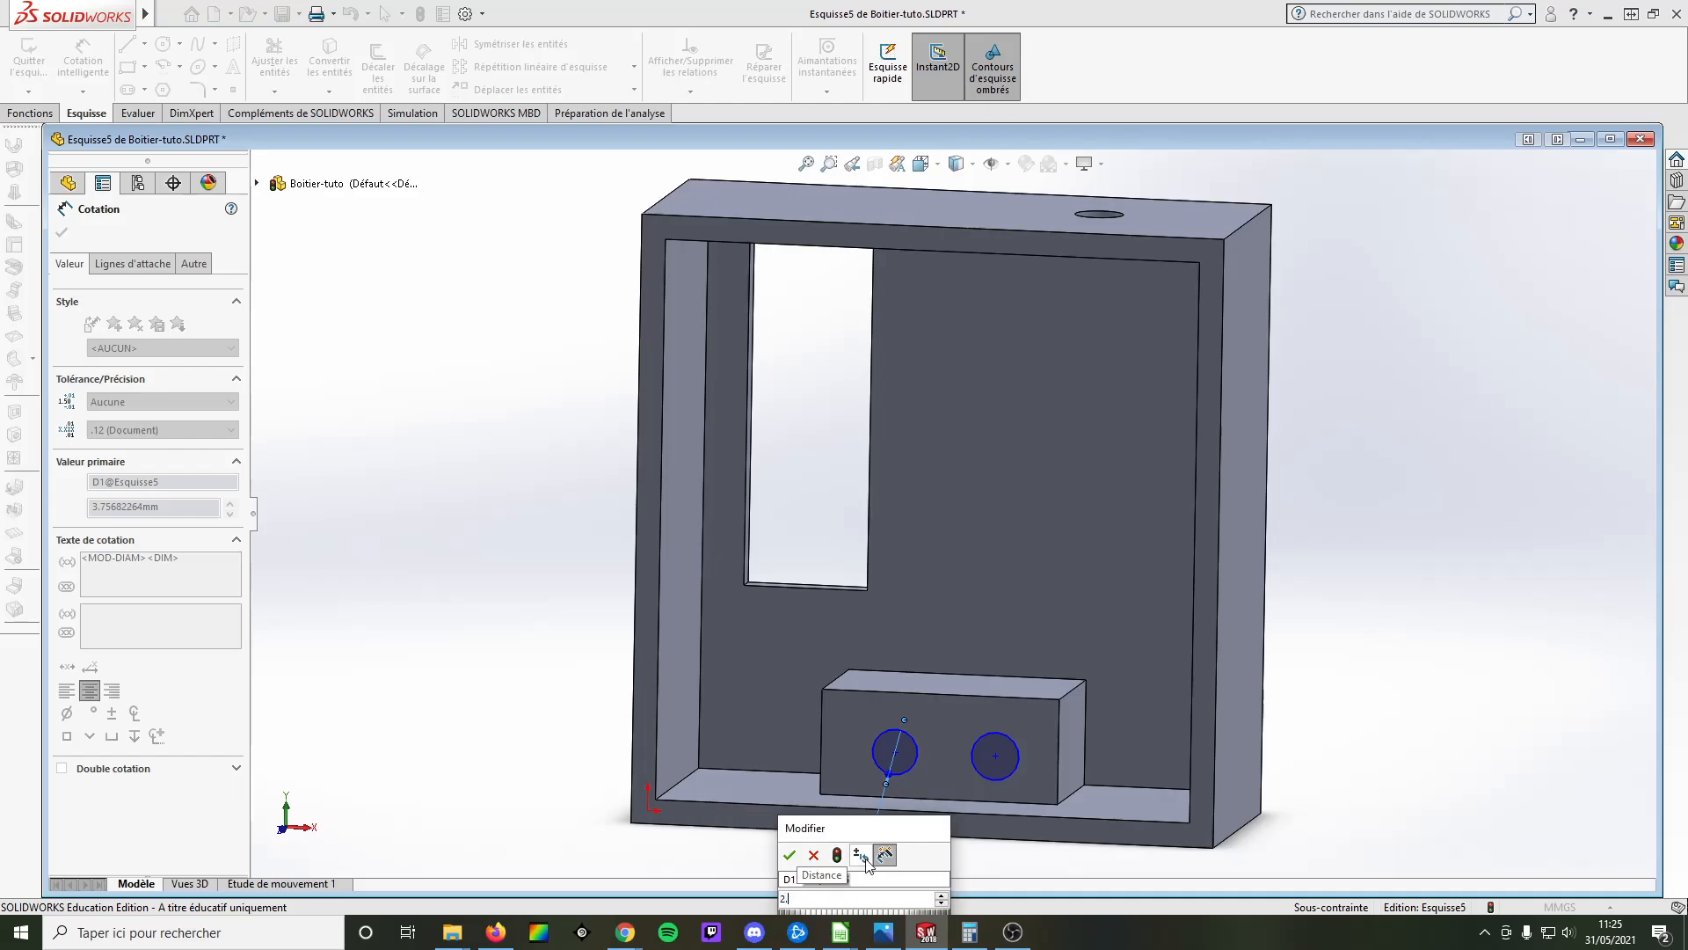
type("5")
key("Return")
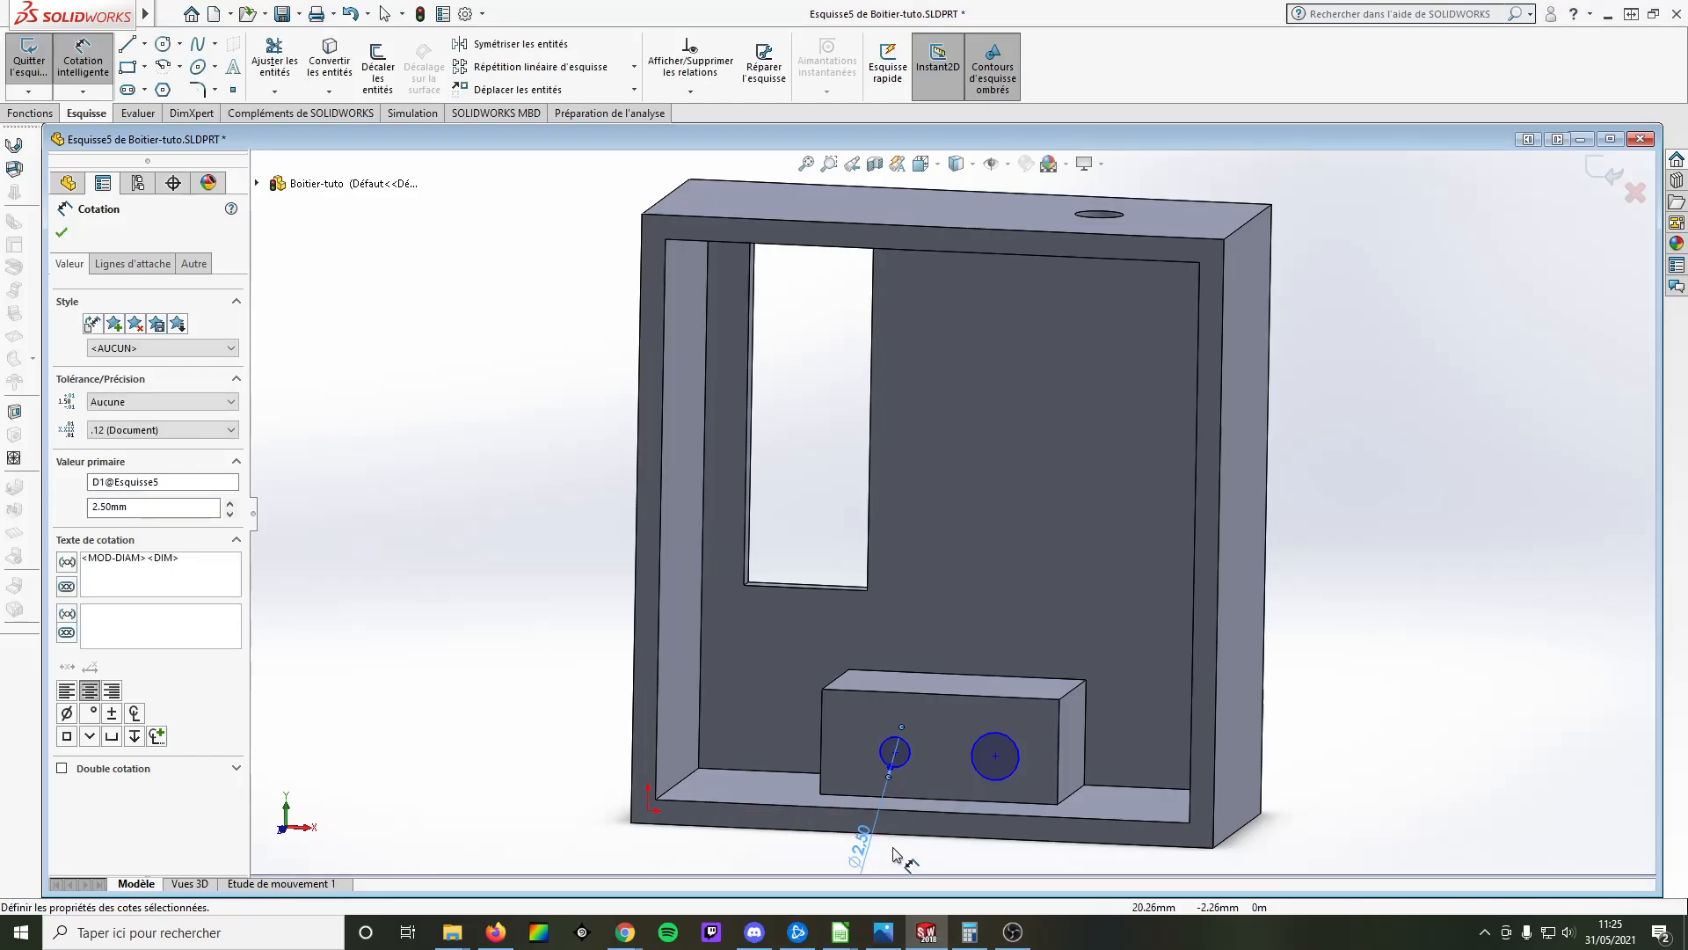
Dimension the right circle on the support block with a diameter of 2.5 mm
left_click(997, 779)
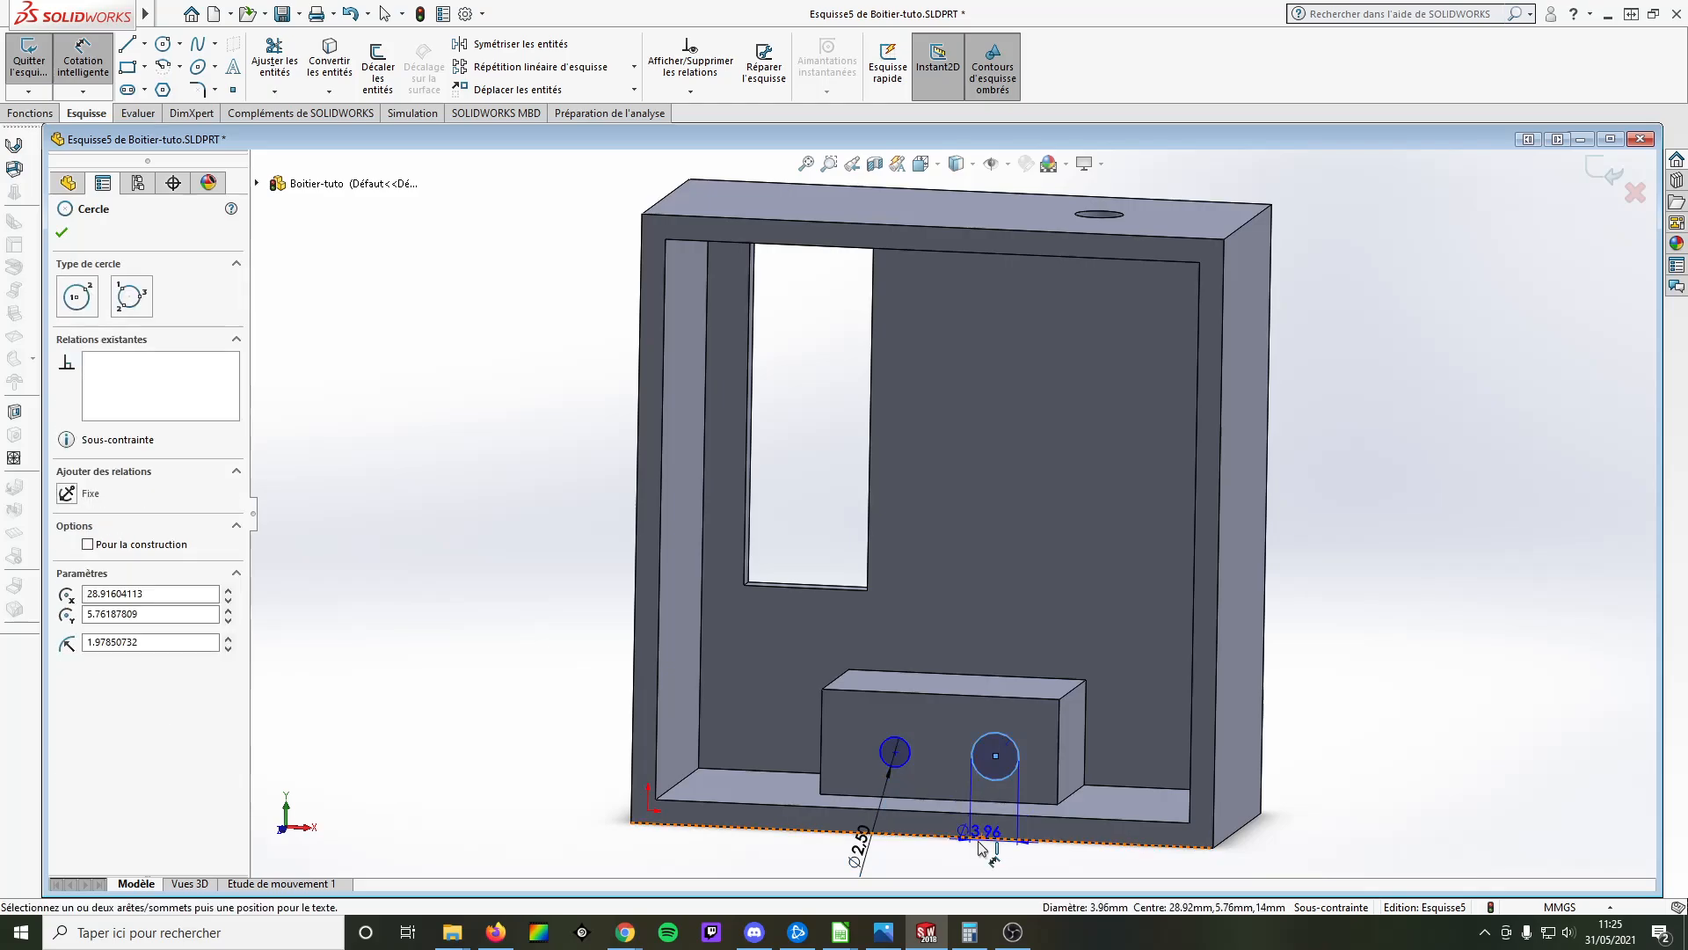
left_click(976, 869)
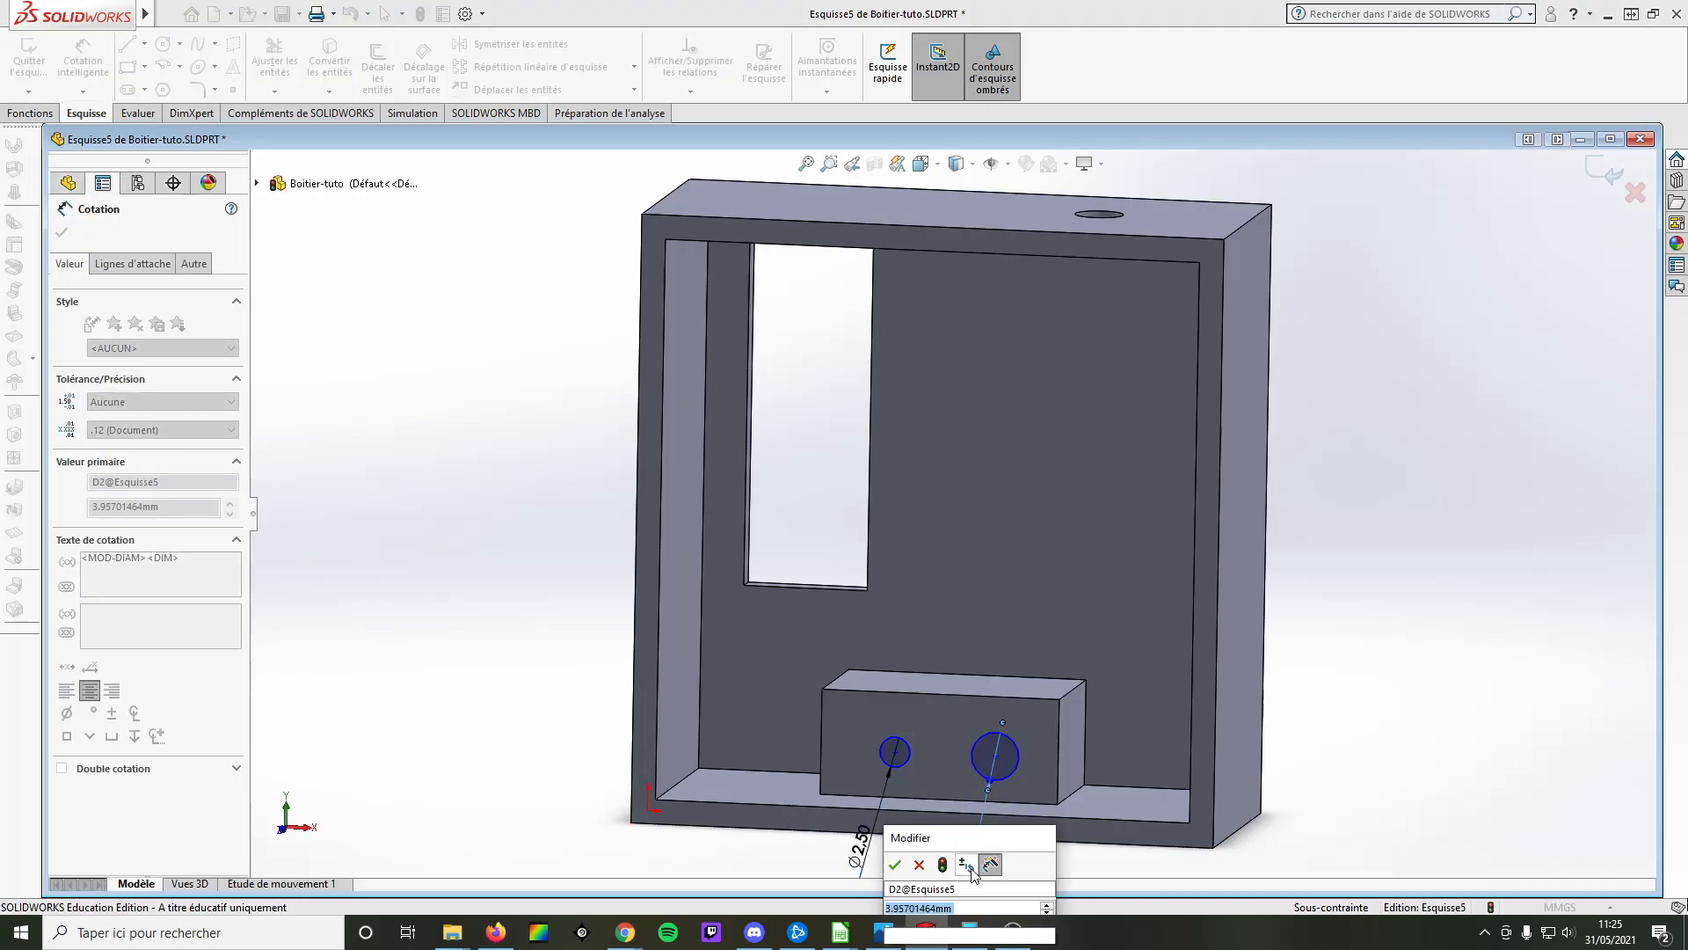
type("2.5")
key("Return")
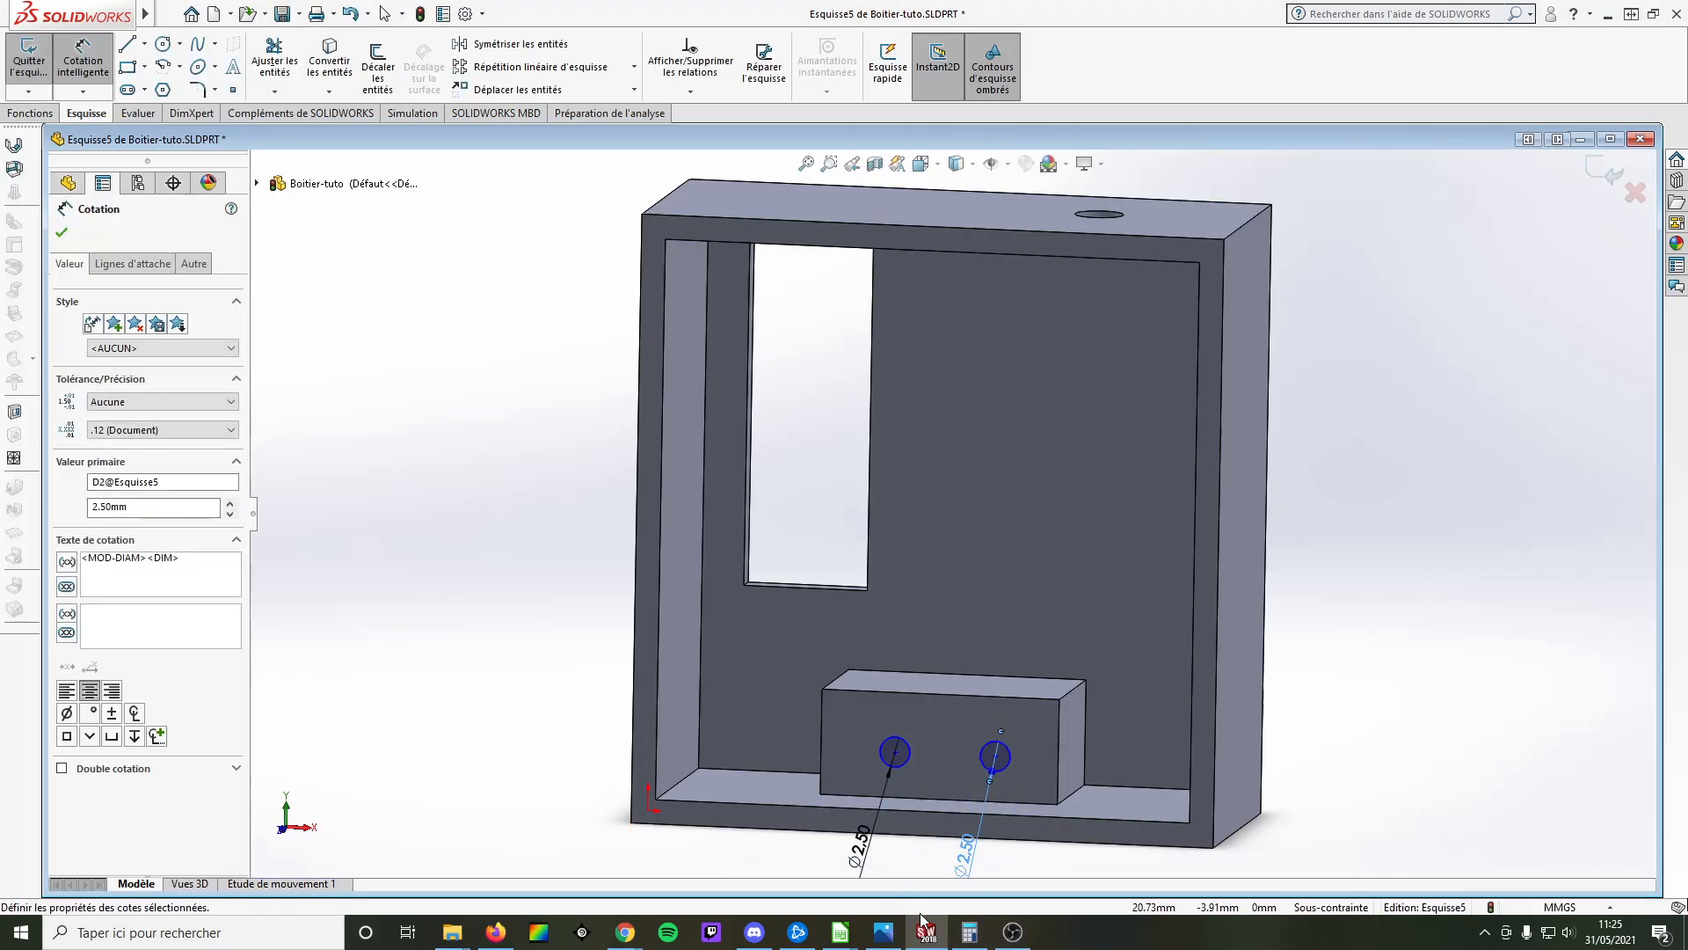
Consult the hole positions in cotations.jpg and dimension the left circle's centre 41.1 mm from the cavity's upper inner edge
left_click(884, 932)
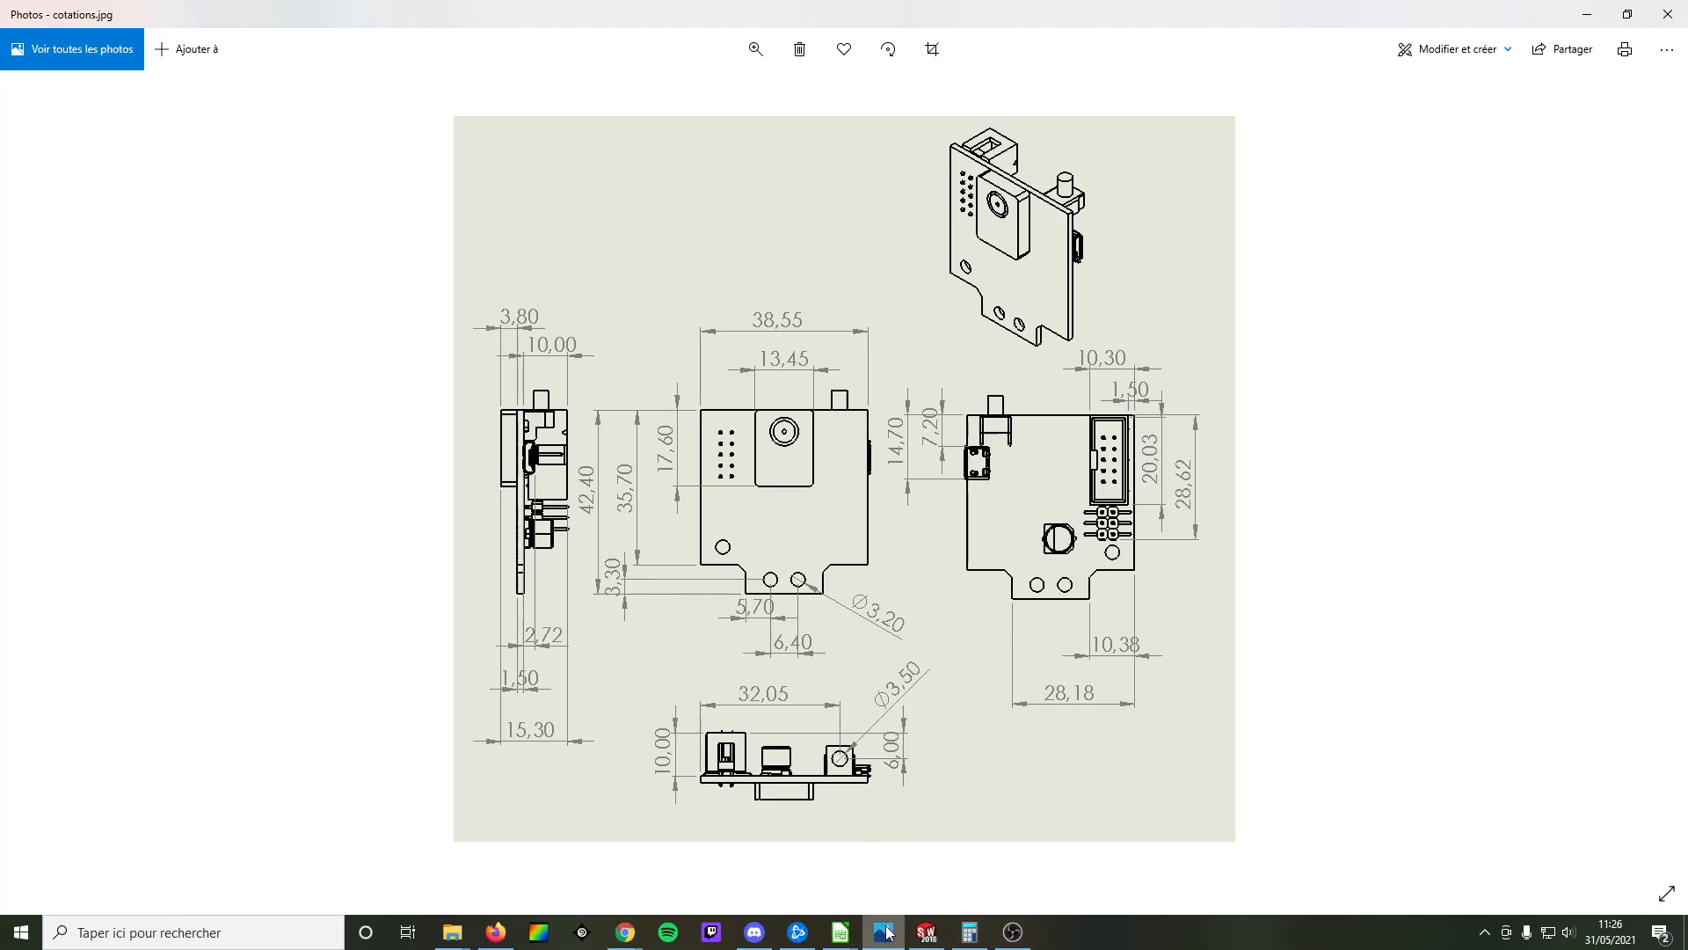
left_click(927, 934)
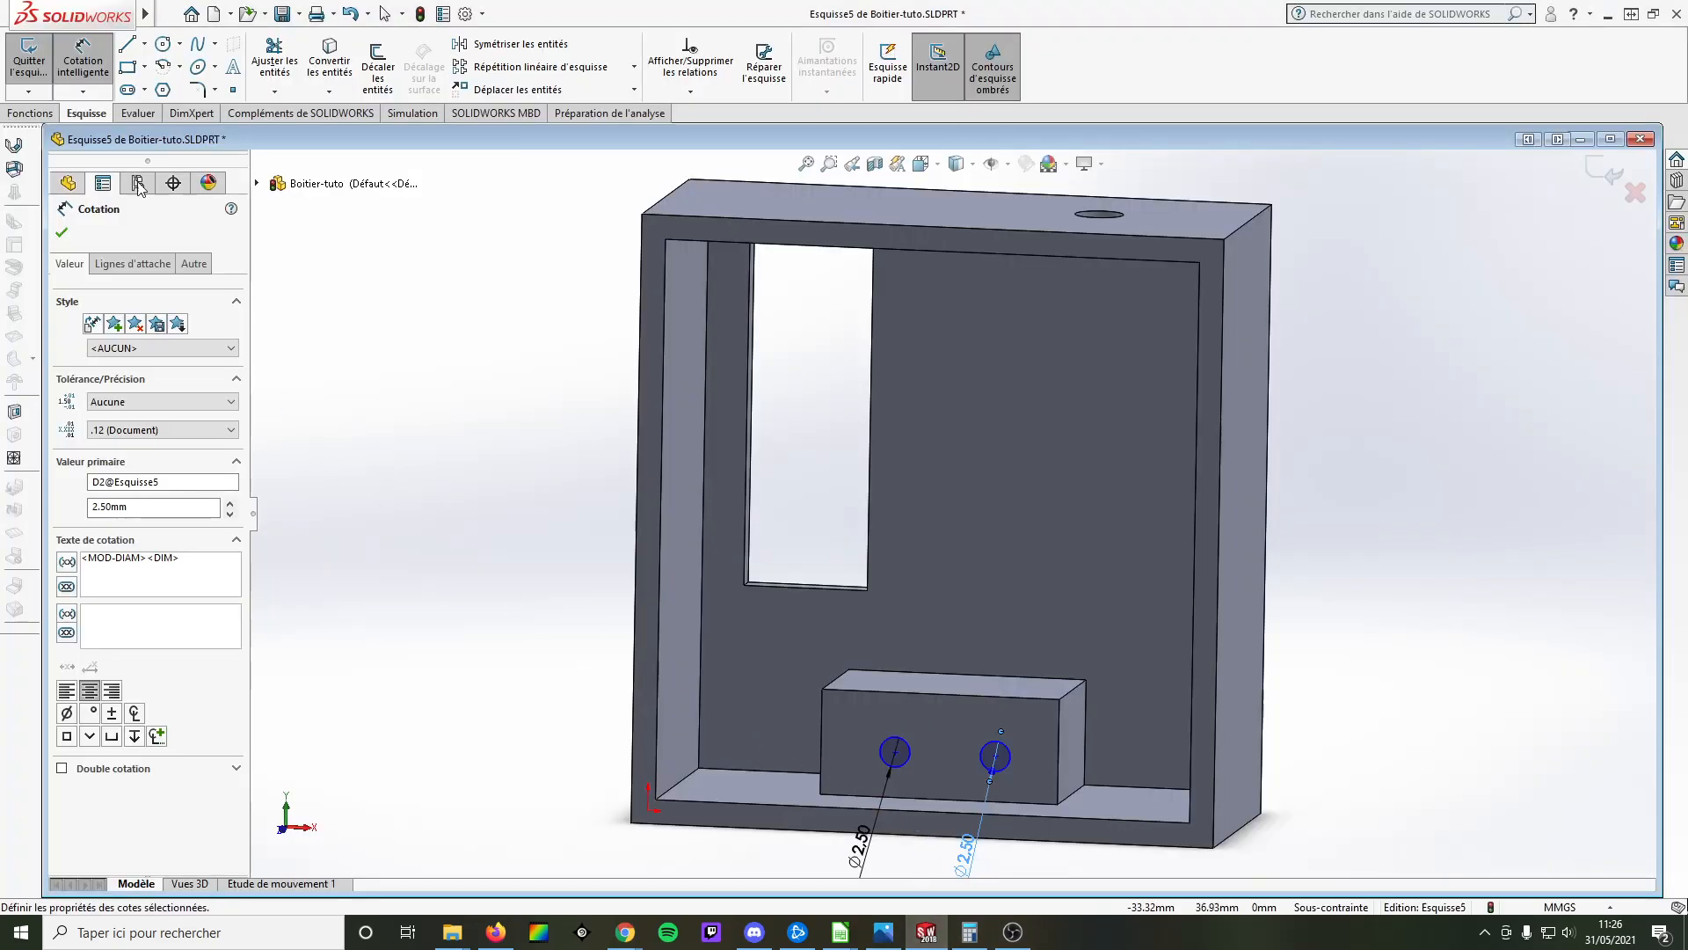
left_click(882, 745)
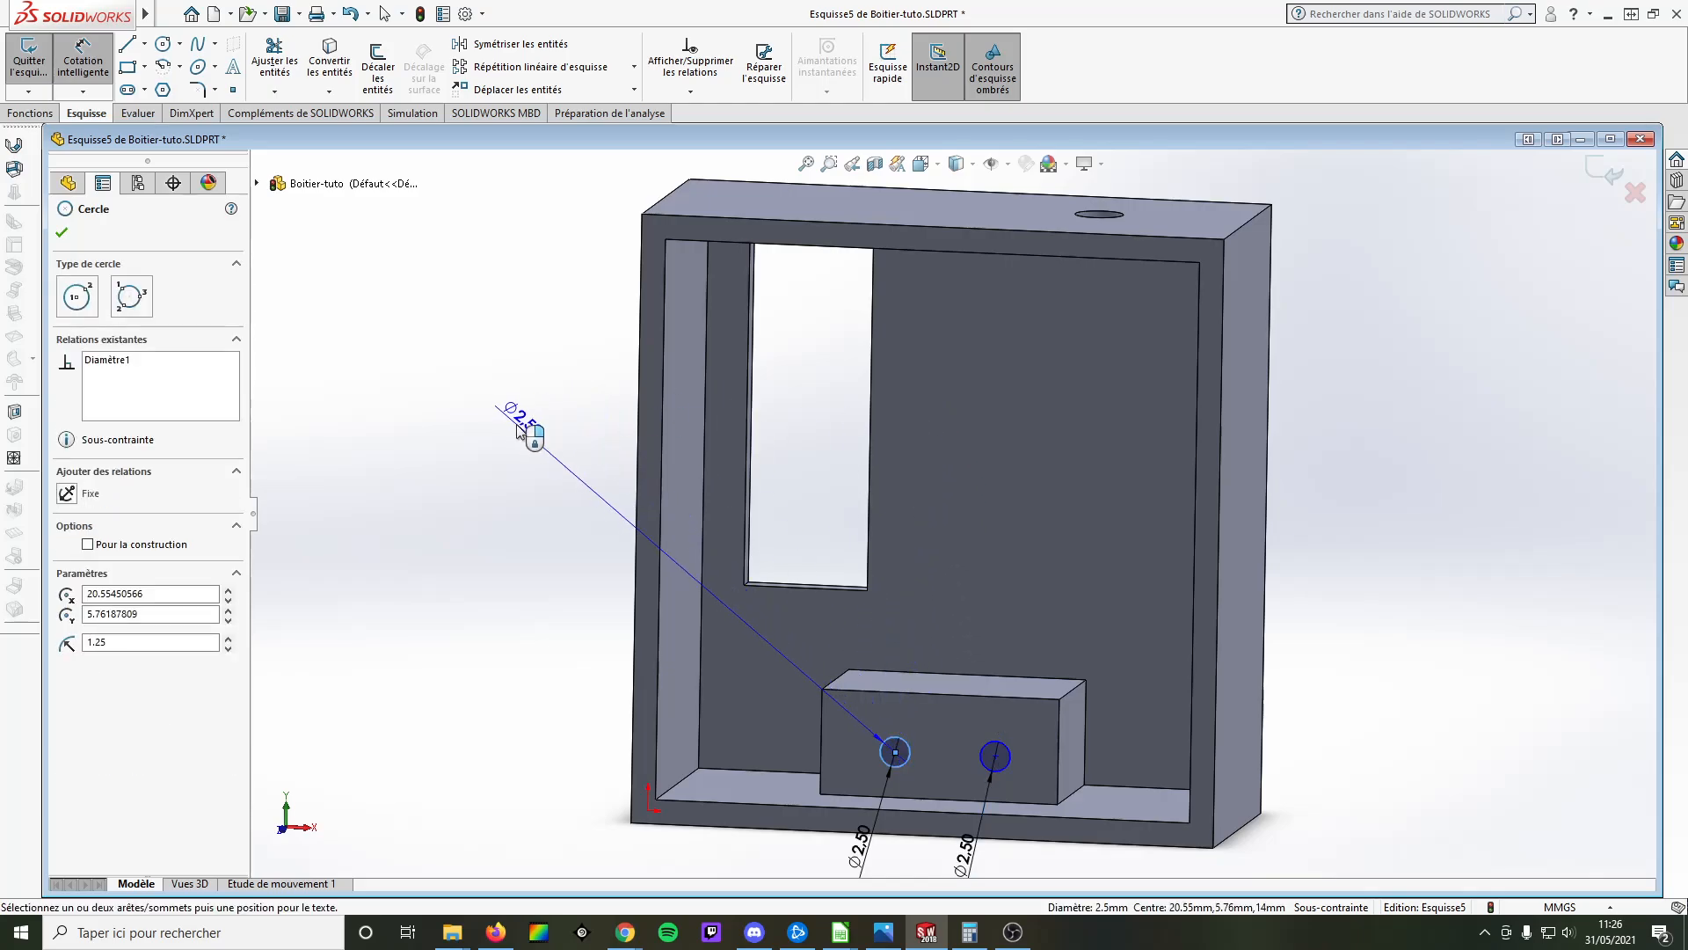
middle_click_drag(536, 441, 547, 284)
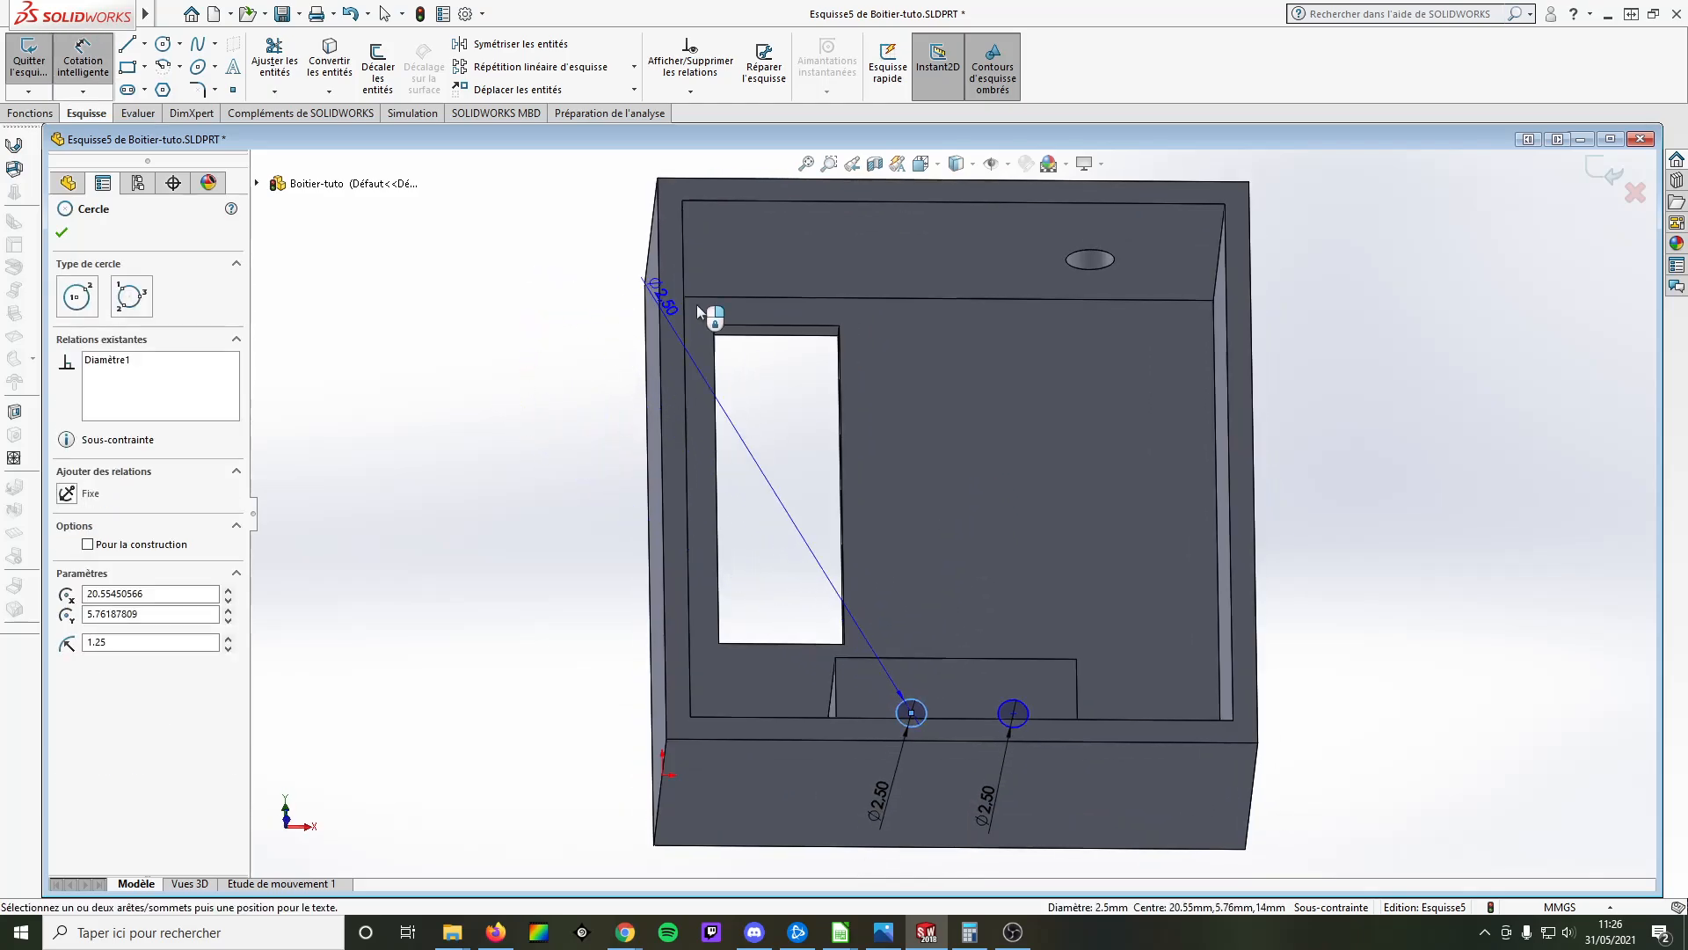
left_click(896, 298)
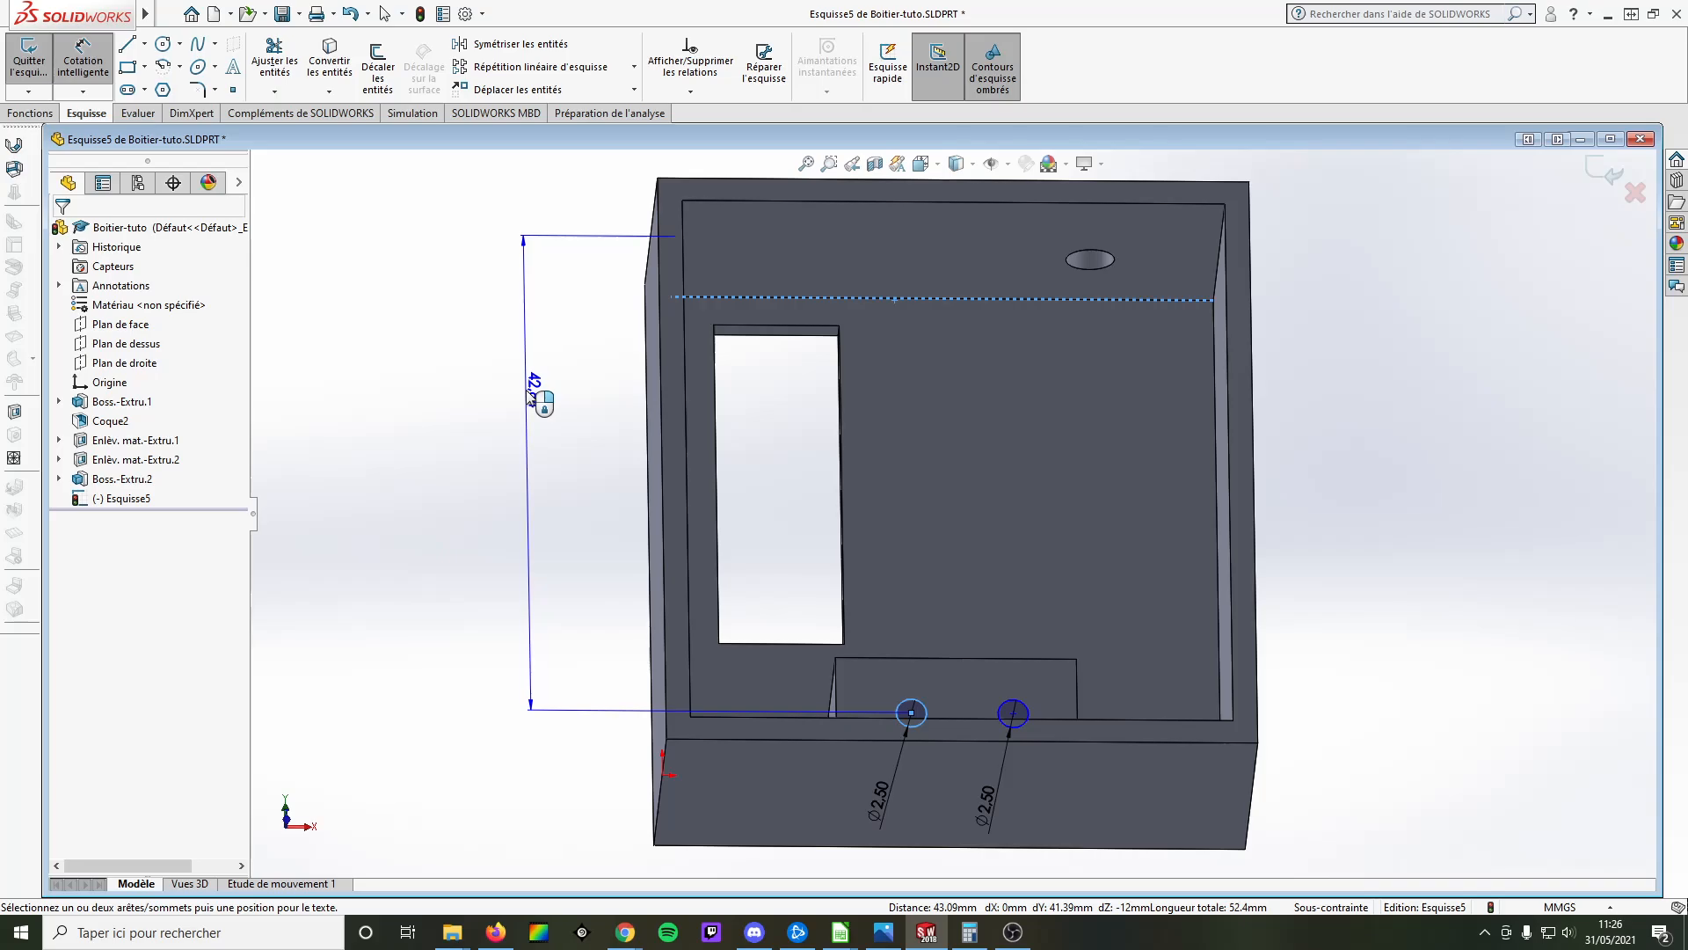
left_click(526, 389)
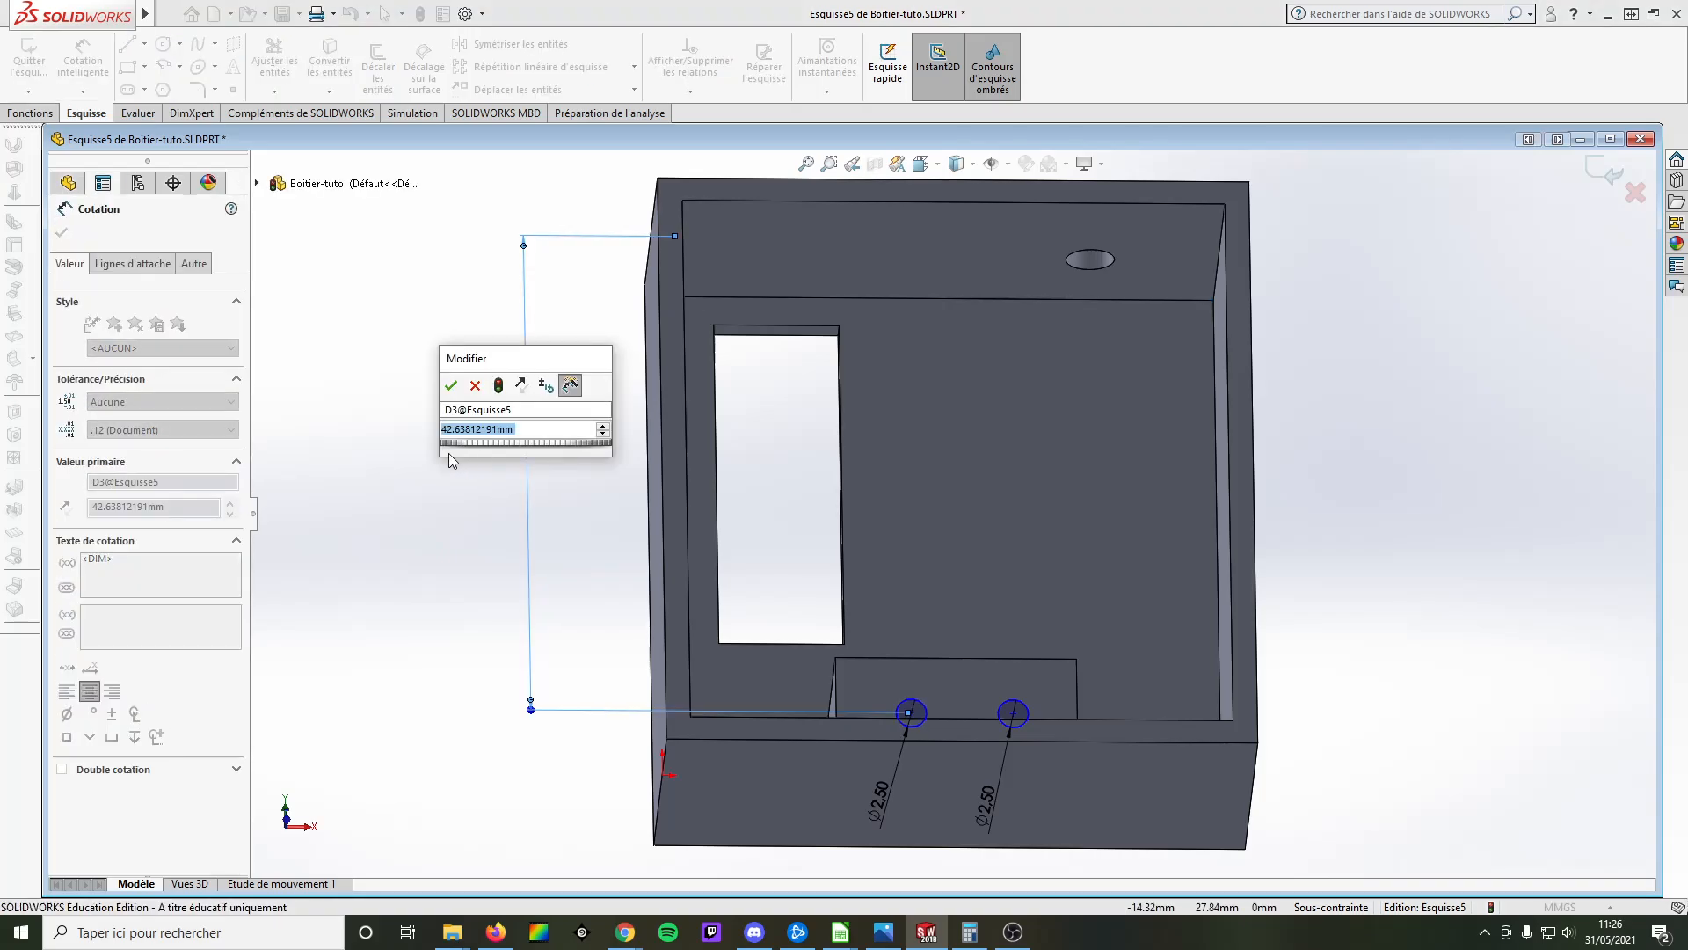
type("41")
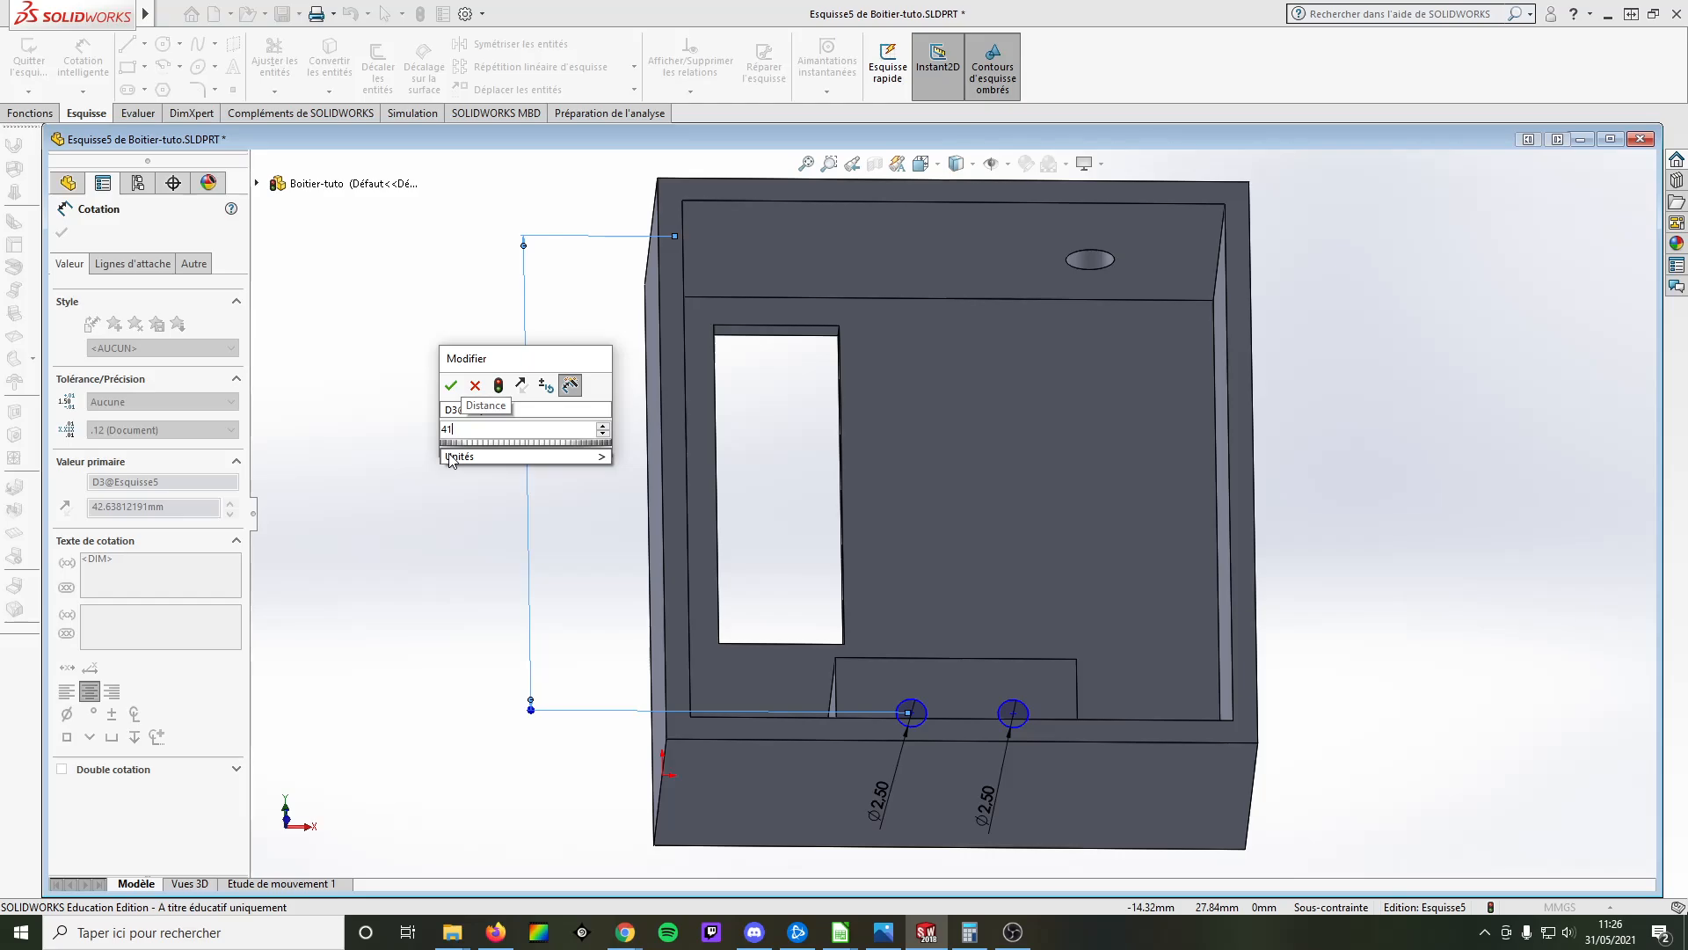
type(".1")
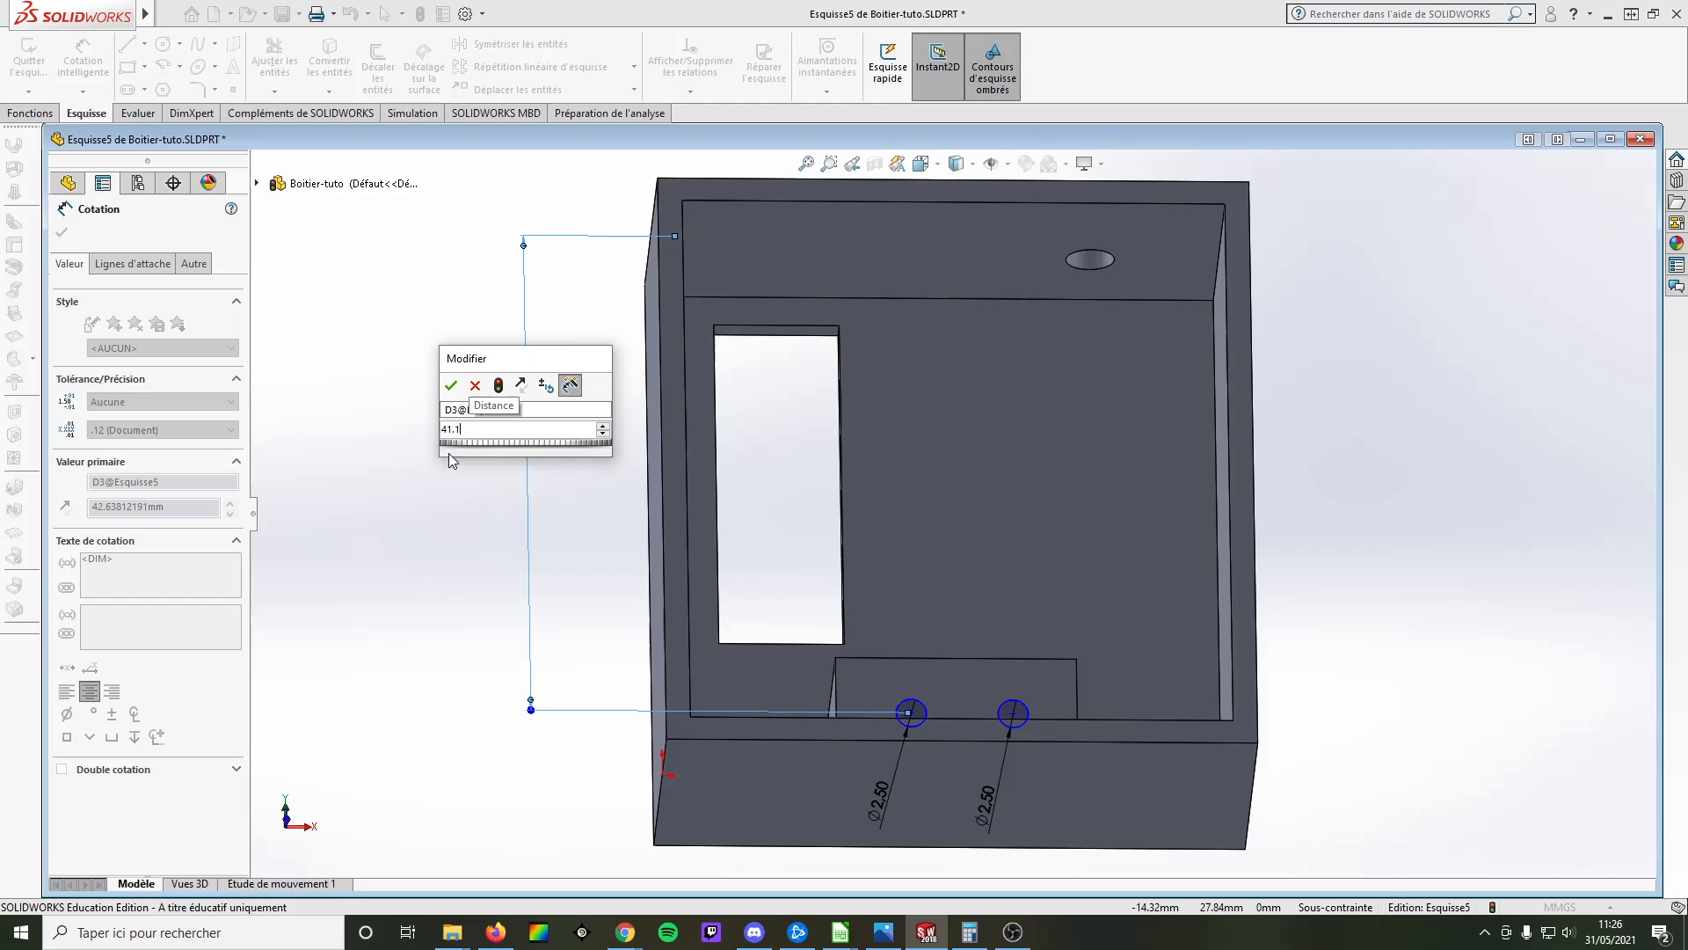
key("Return")
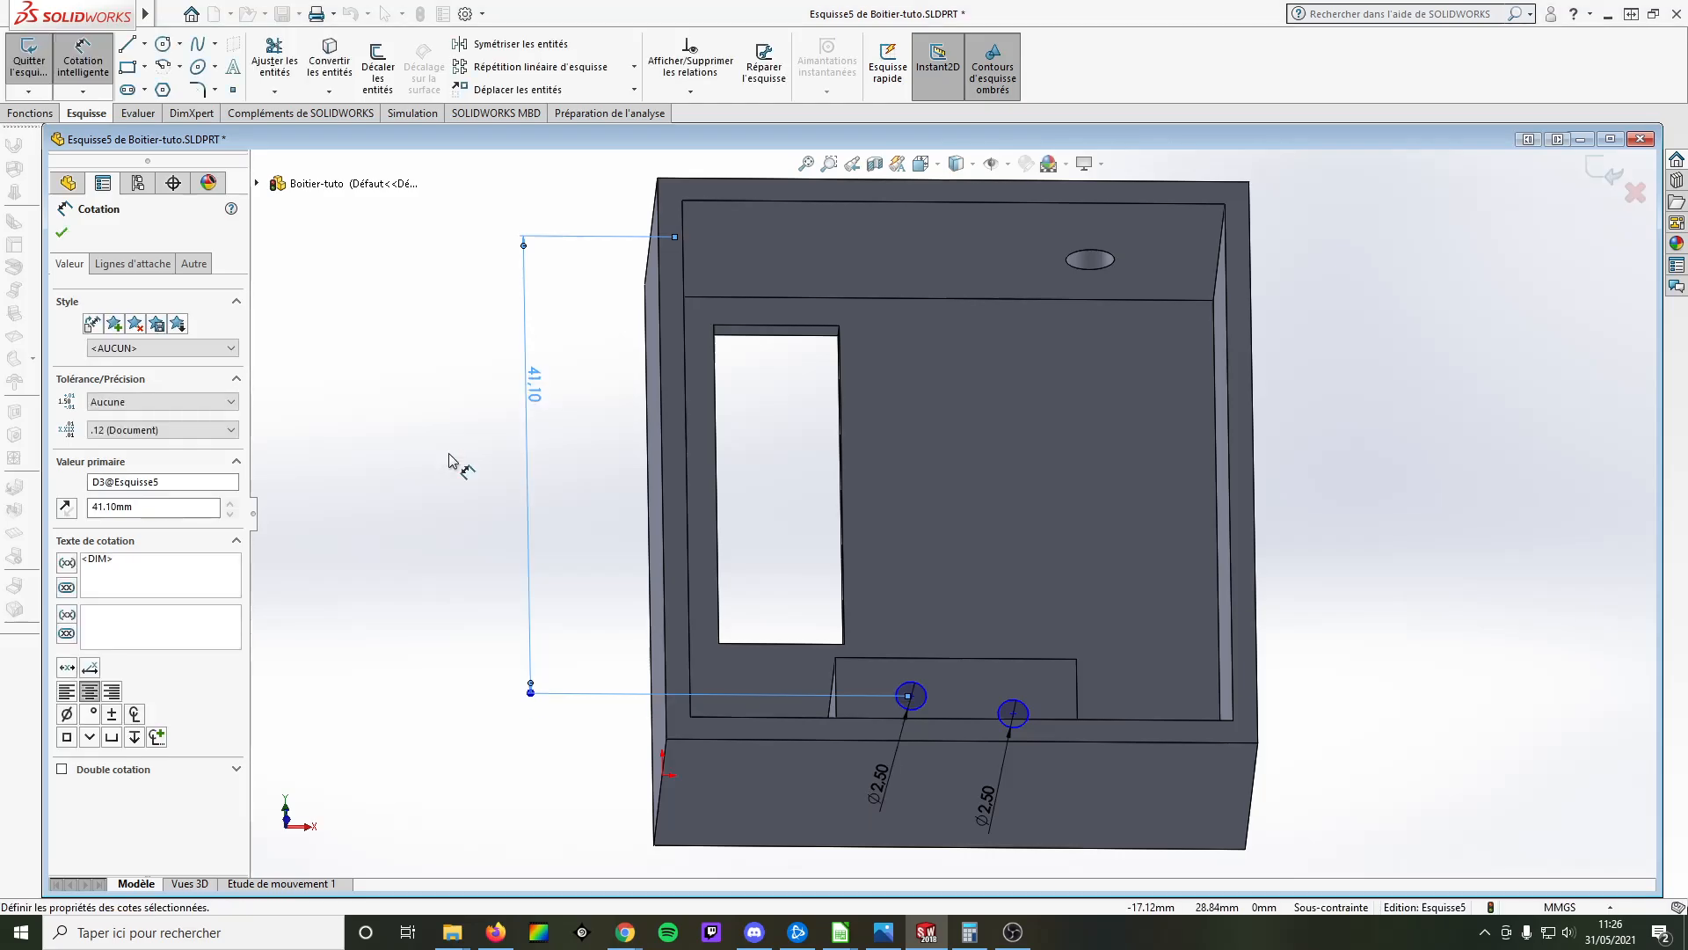
Dimension the right circle's centre 41.1 mm from the cavity's upper inner edge
left_click(1004, 701)
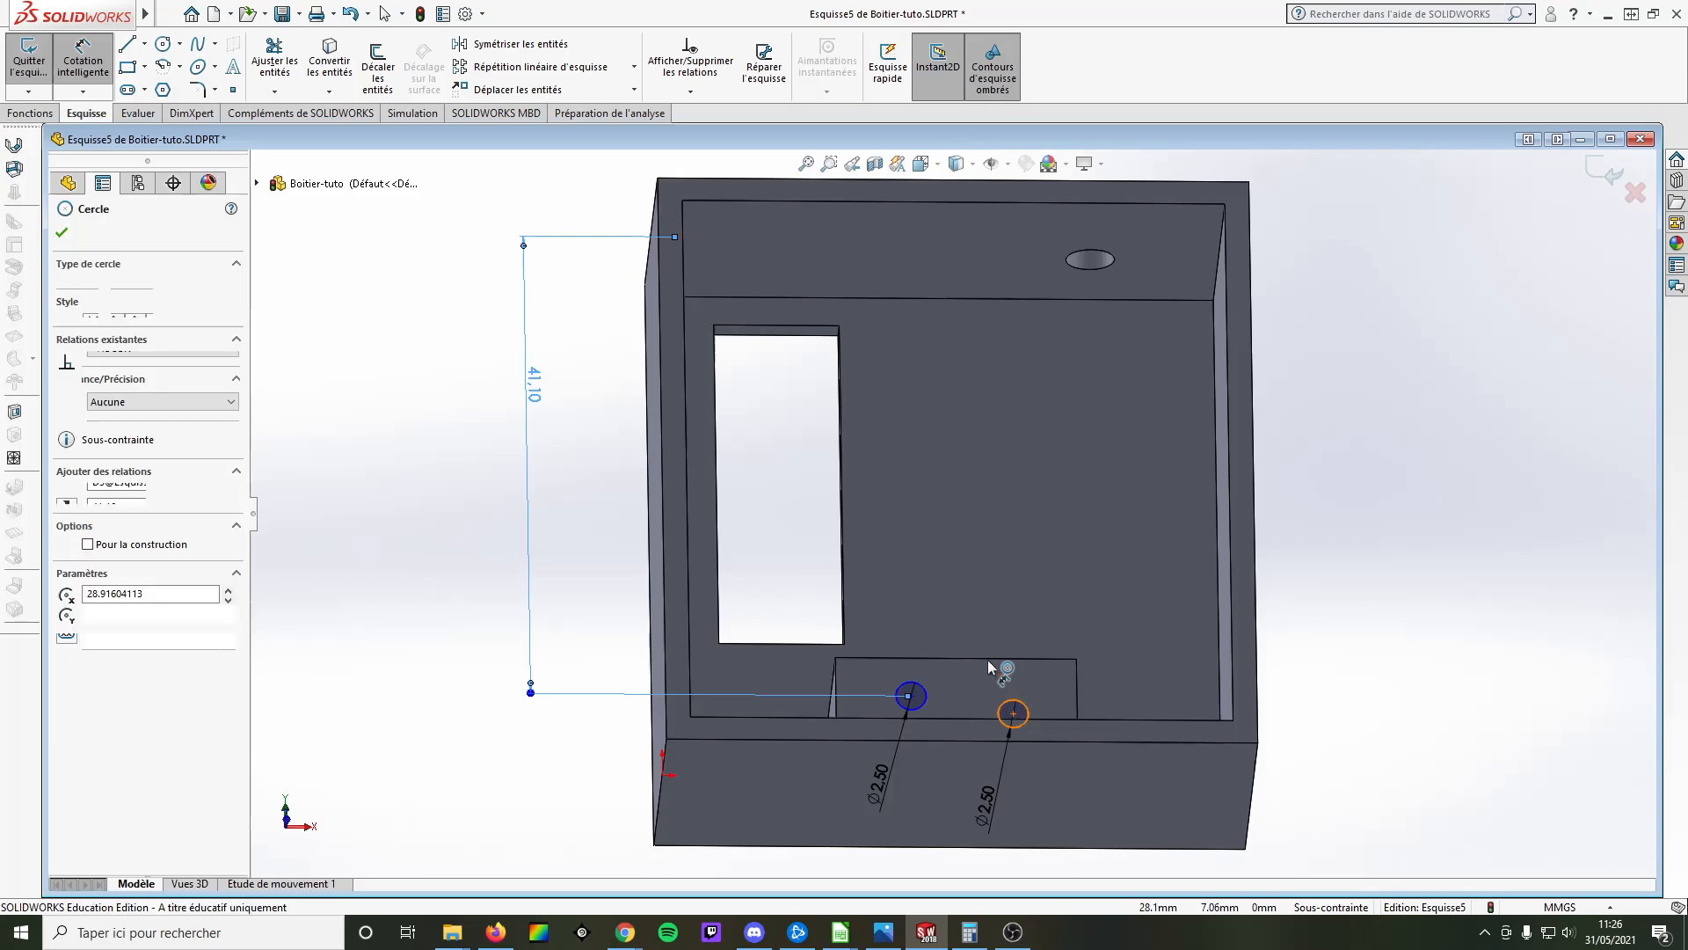
left_click(972, 300)
left_click(475, 396)
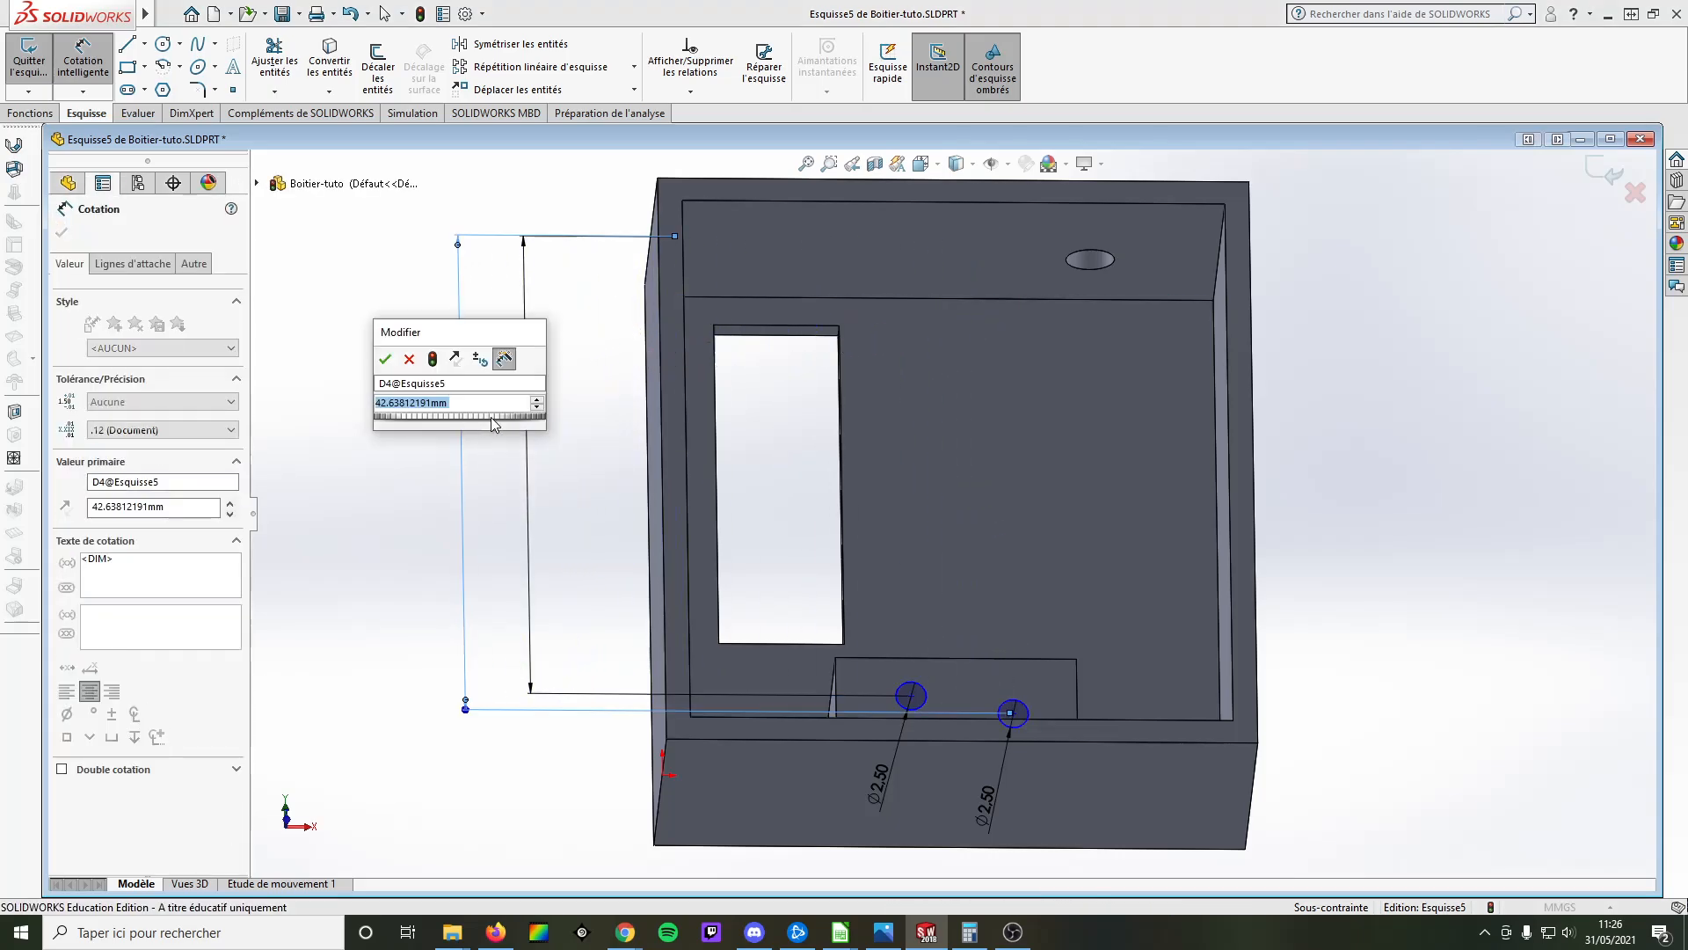
type("42")
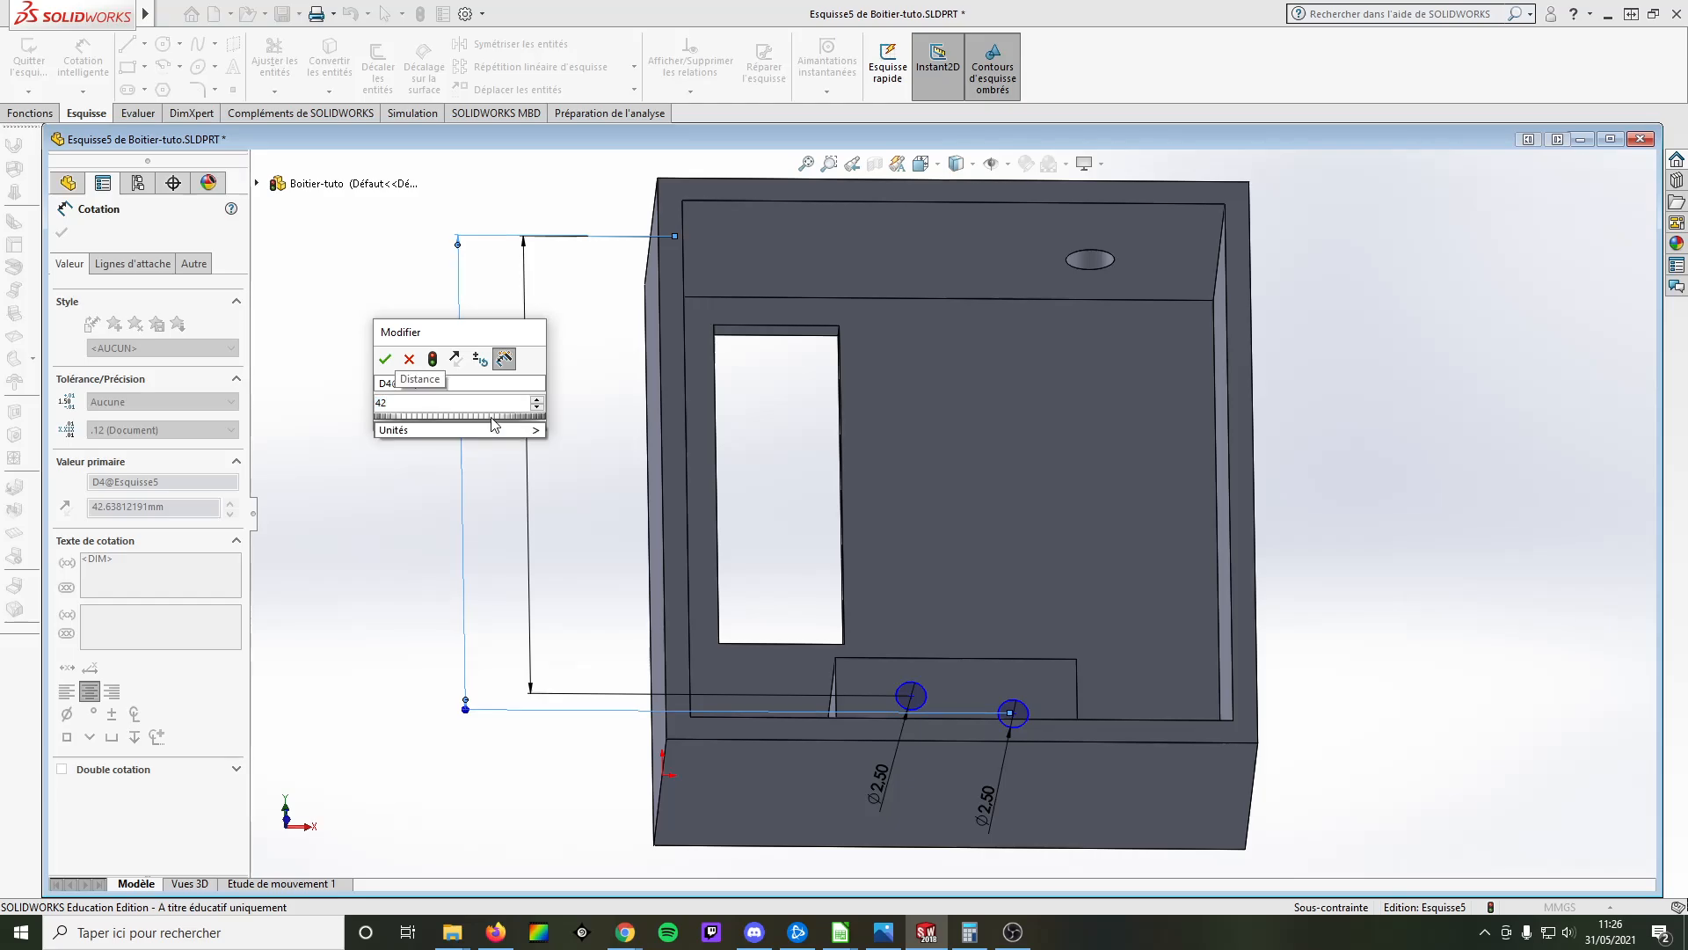
type(".1")
key("BackSpace")
key("BackSpace")
key("BackSpace")
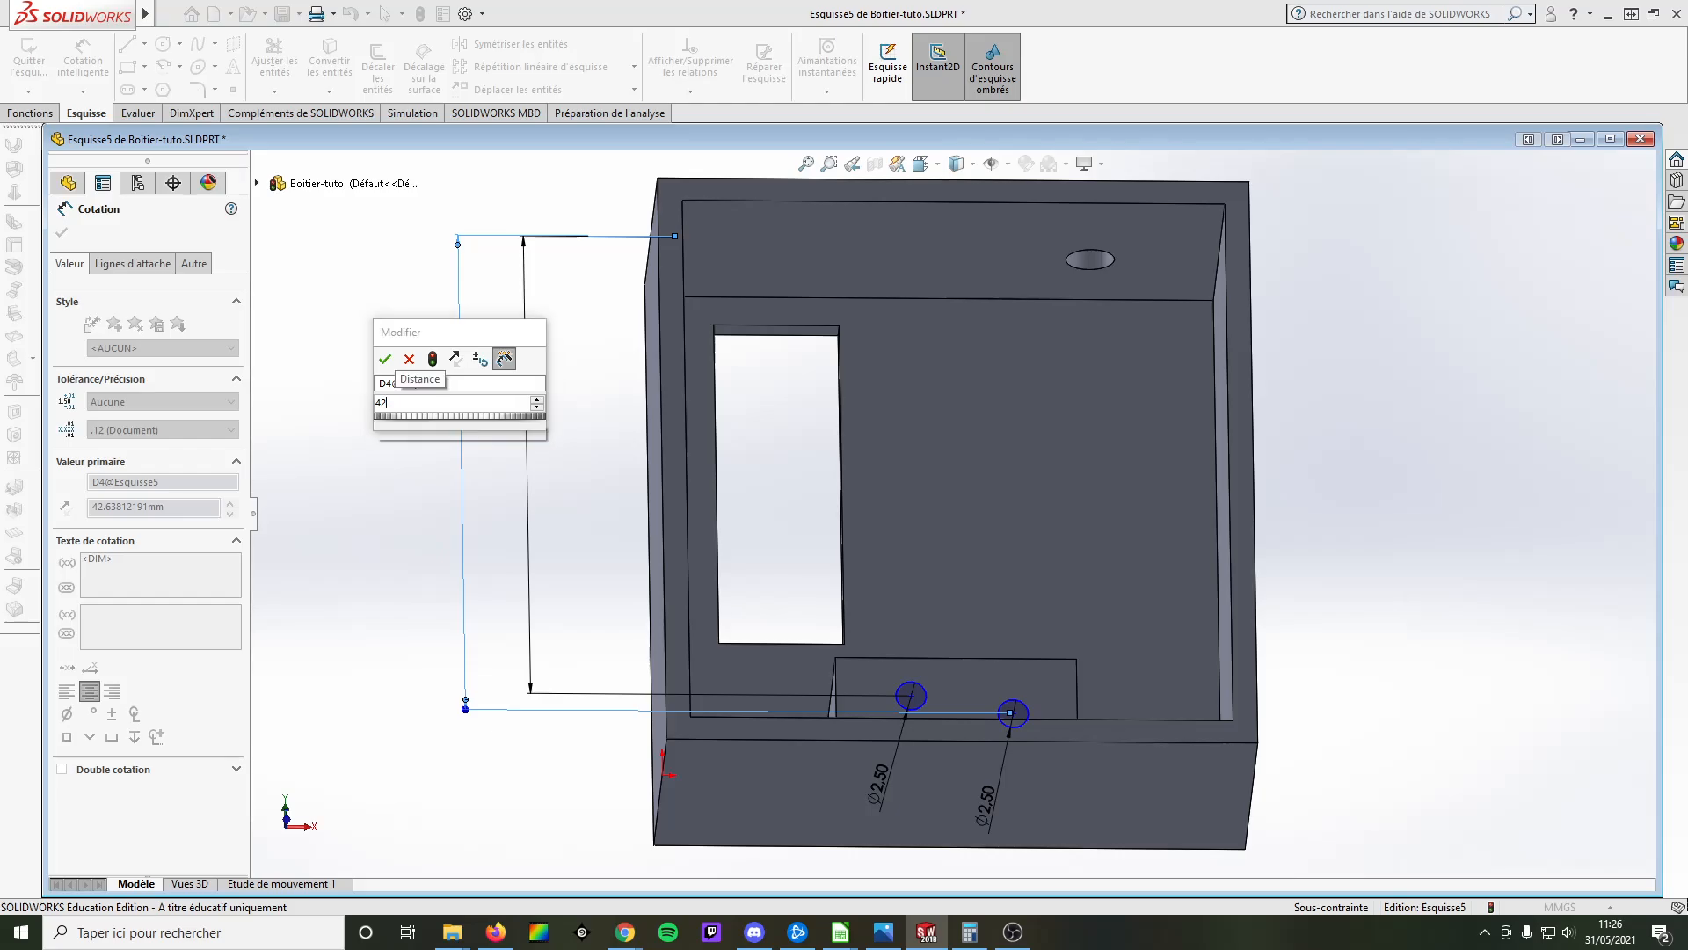
type("1.1")
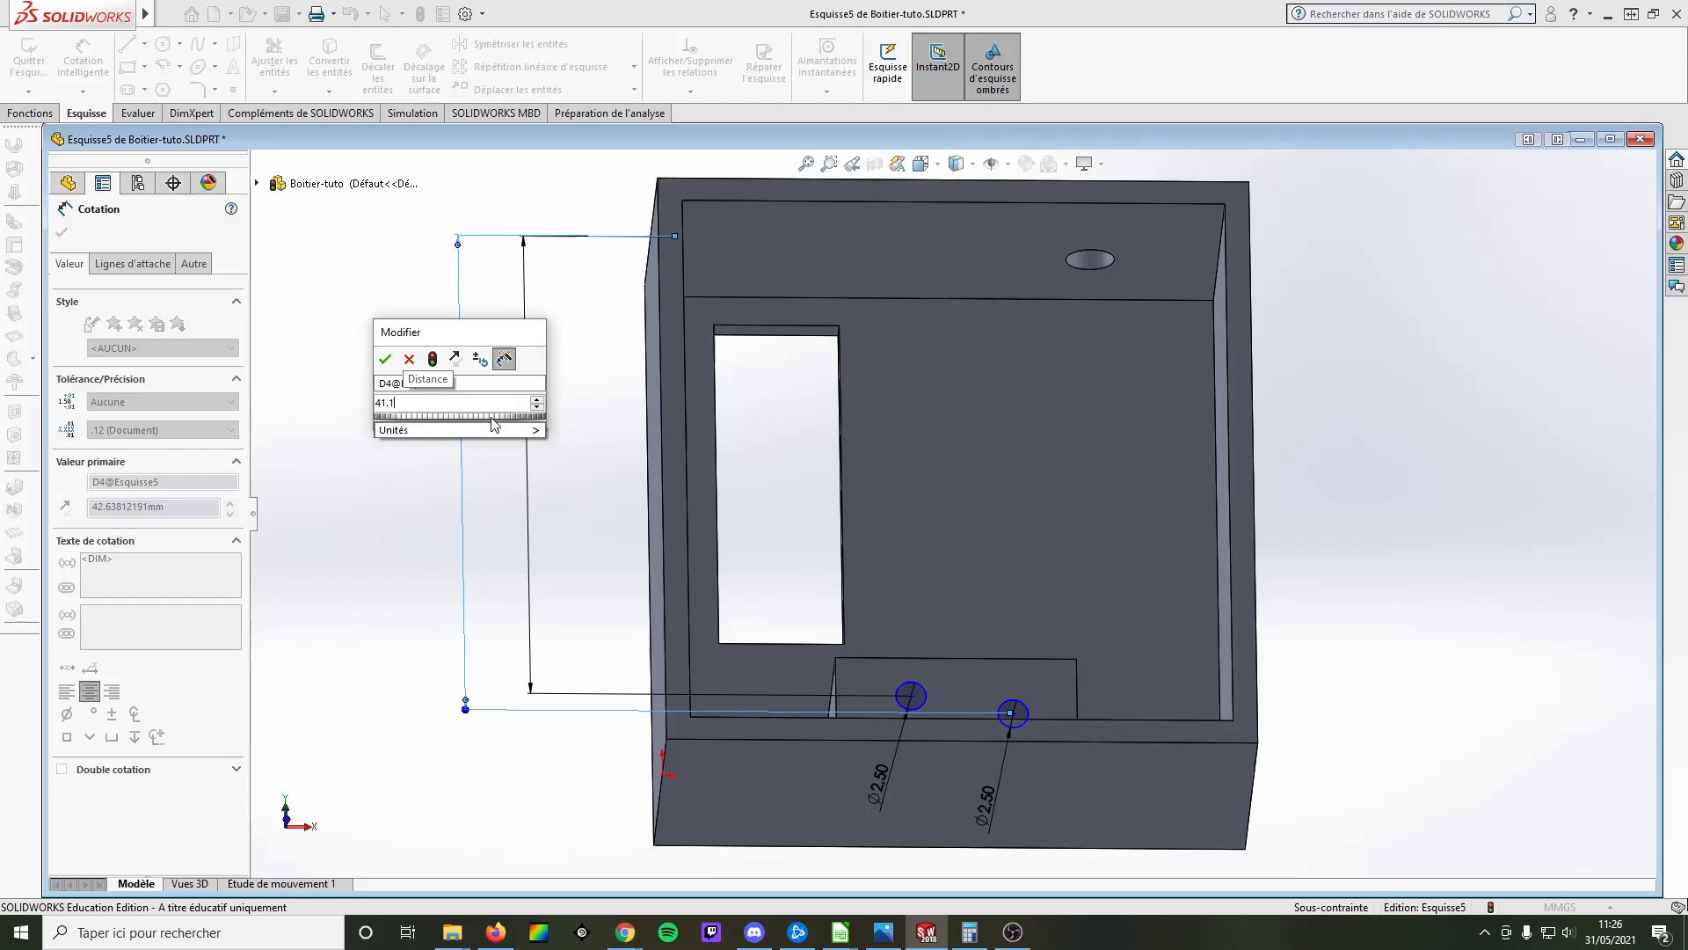
key("Return")
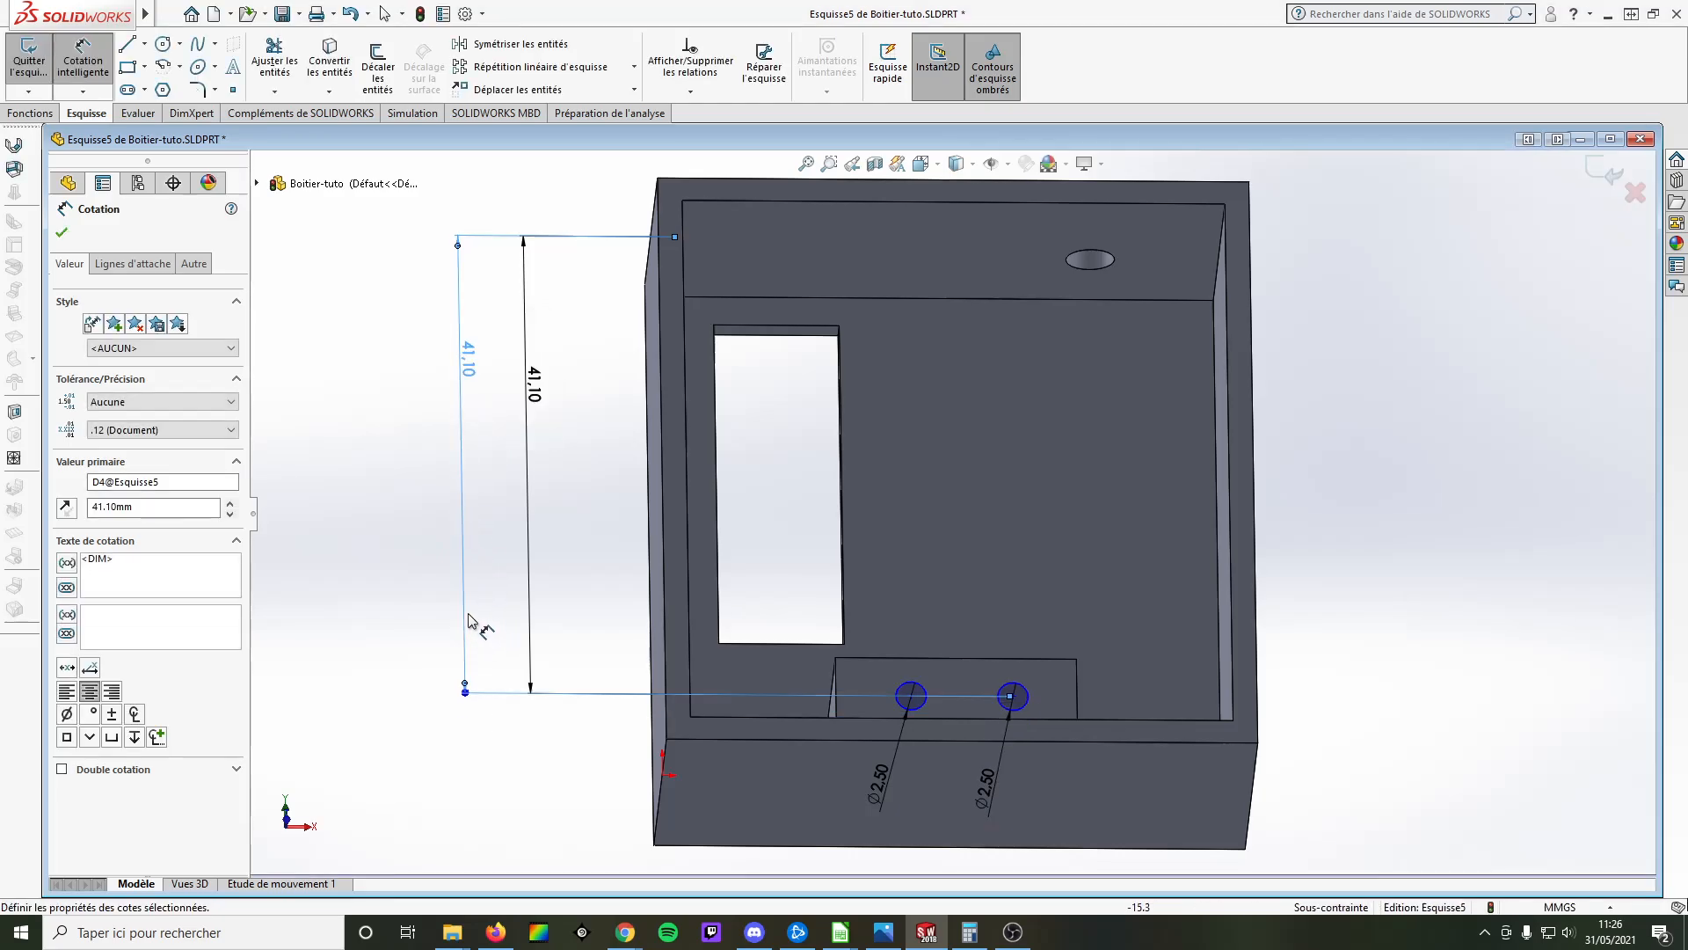
Dimension the horizontal distance from the cavity's left inner edge to the left circle's centre as 18.08 mm
middle_click_drag(400, 556, 392, 683)
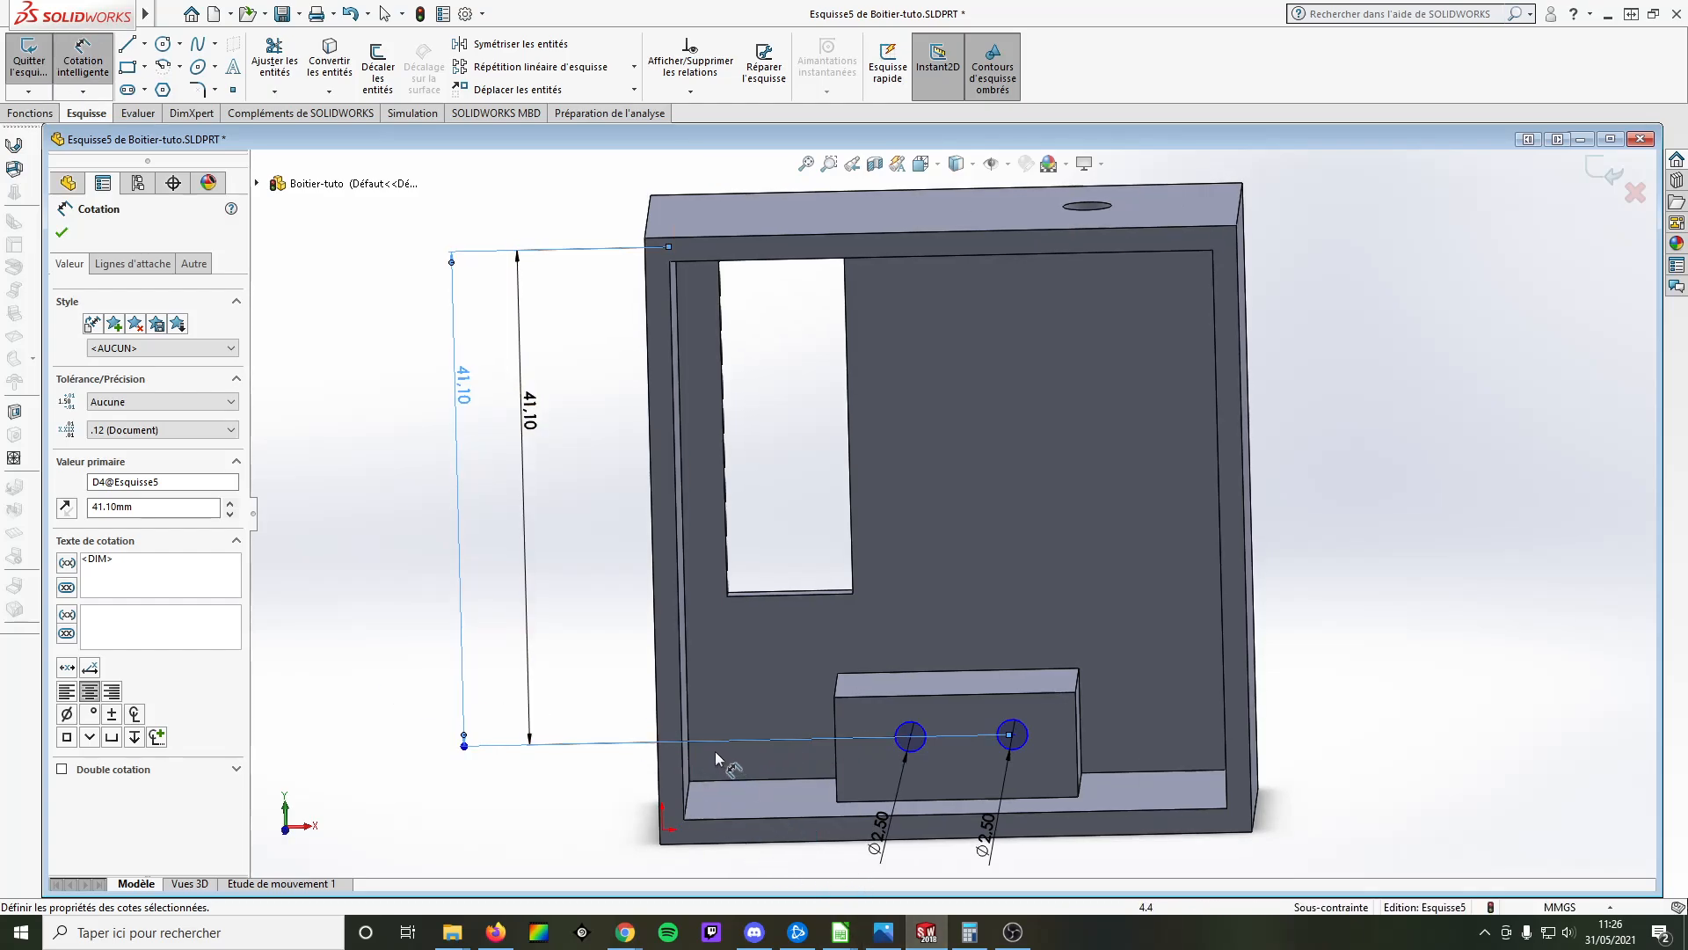
left_click(691, 761)
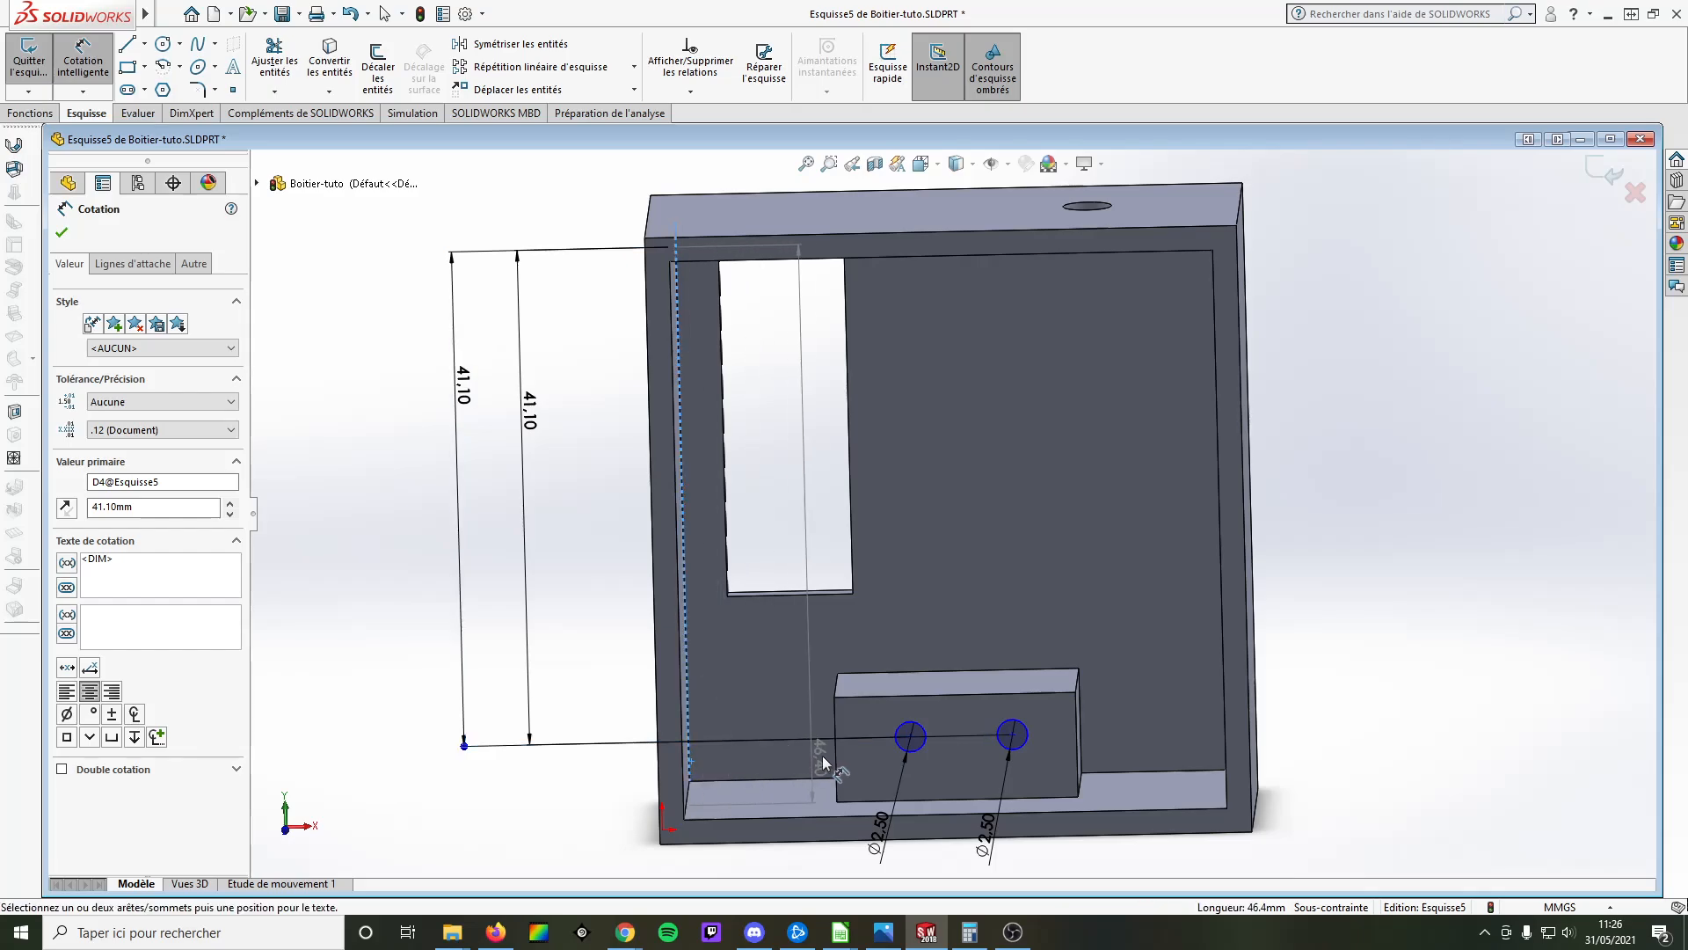
left_click(908, 737)
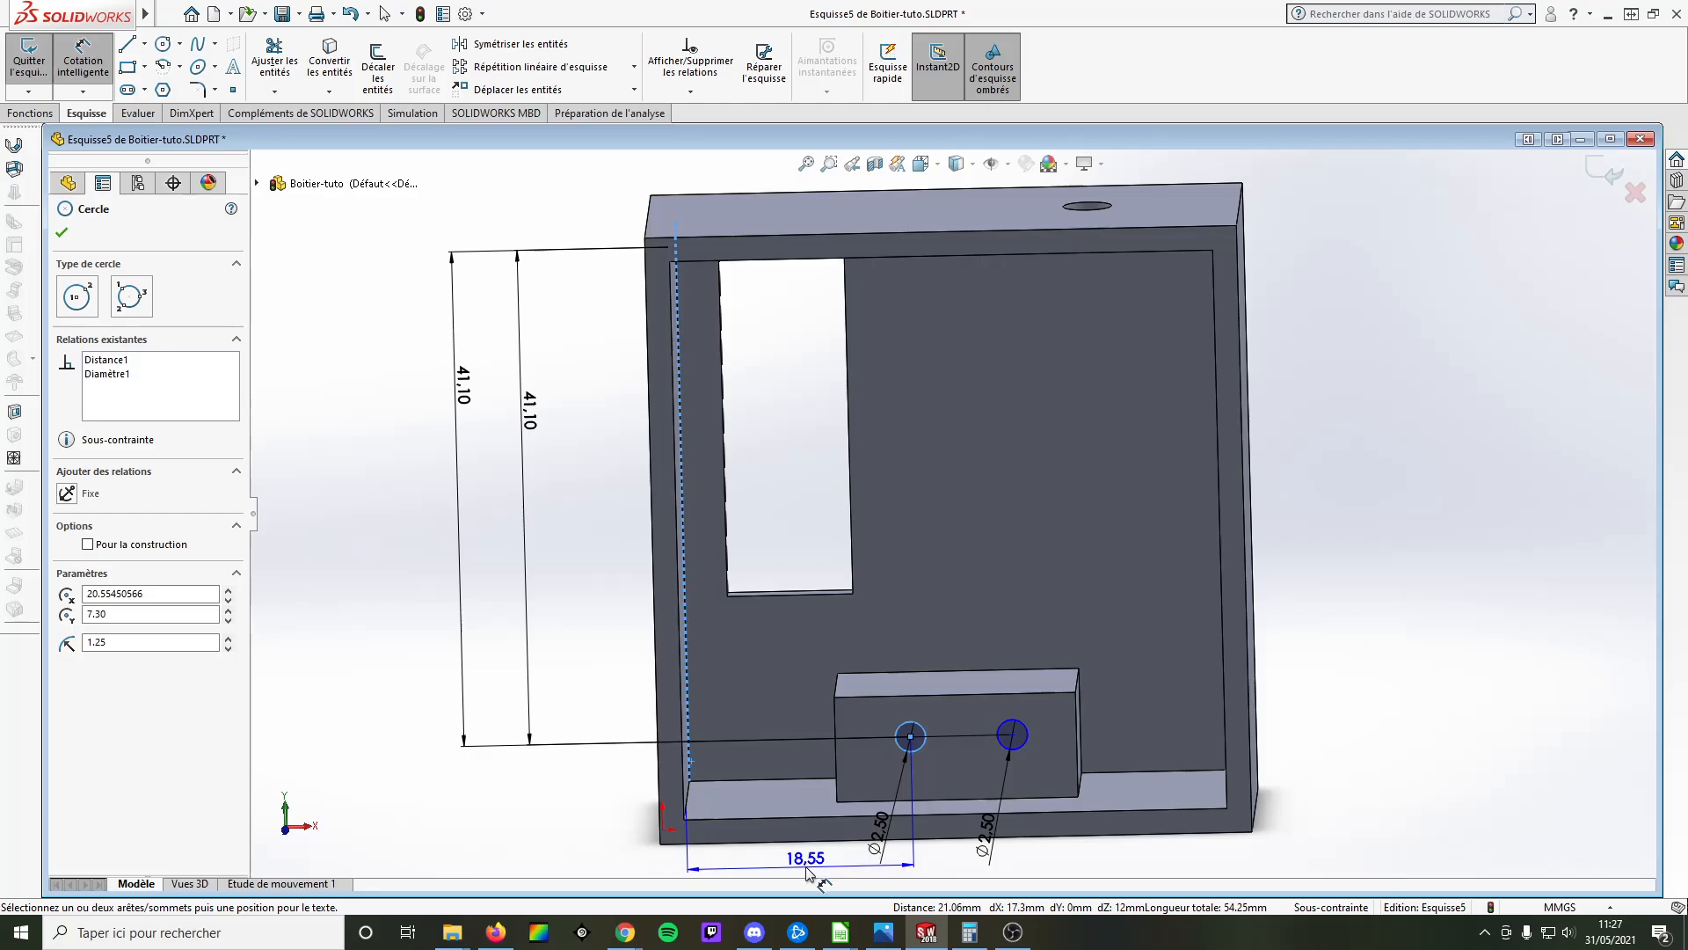
left_click(807, 870)
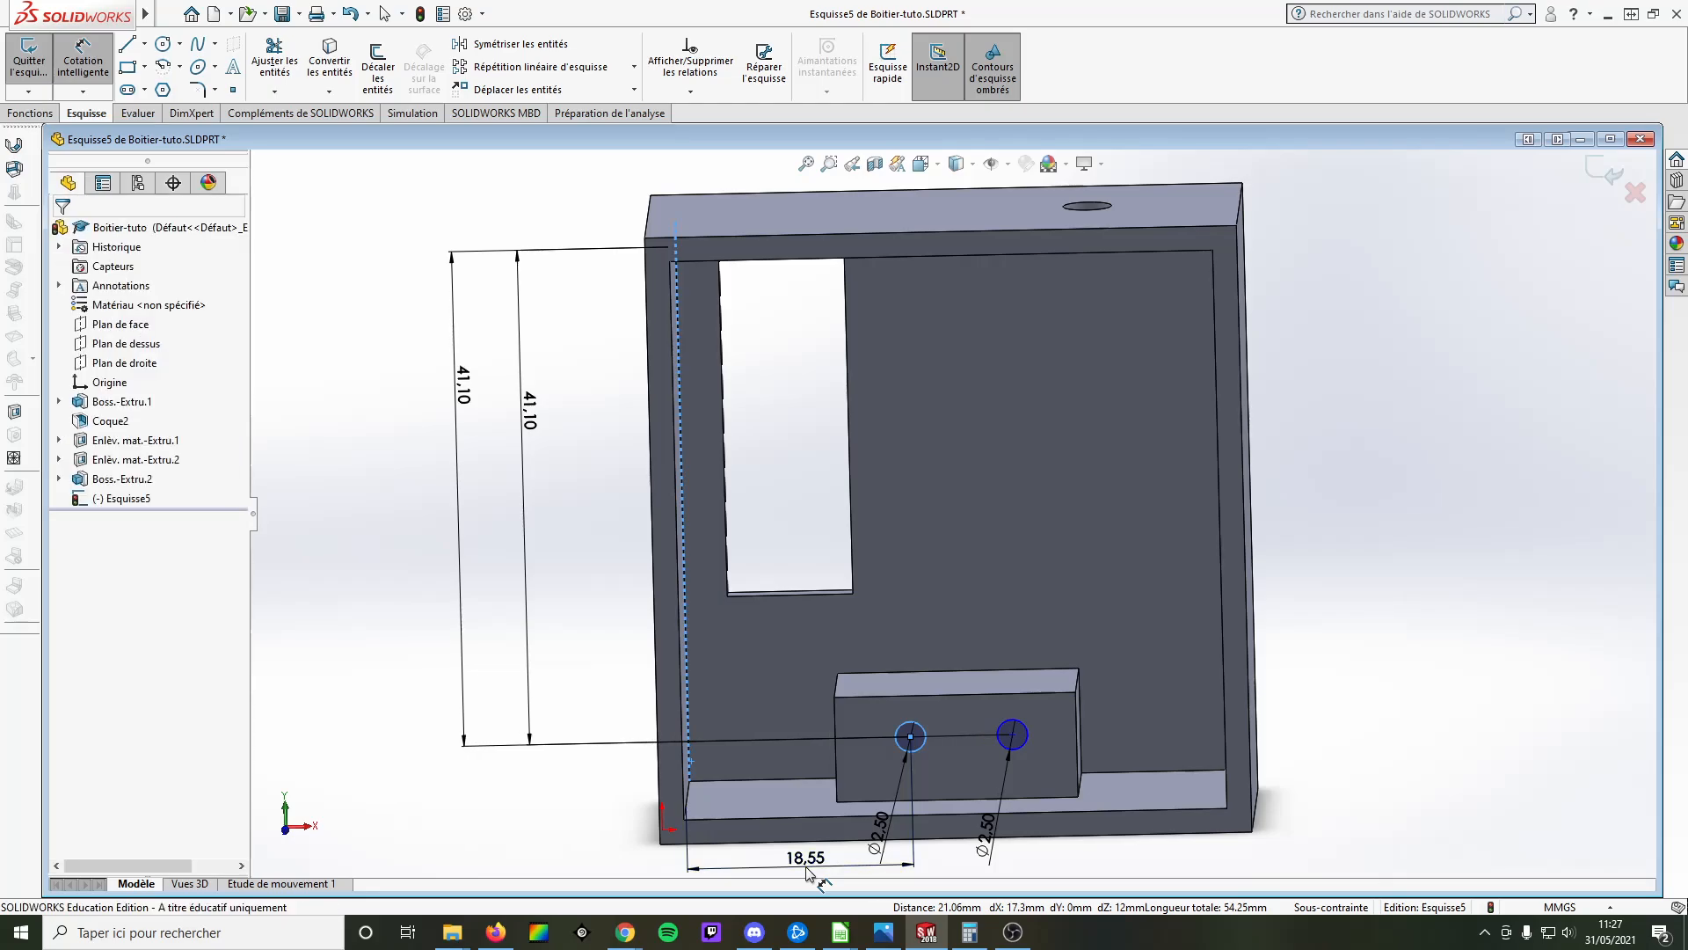
type("1")
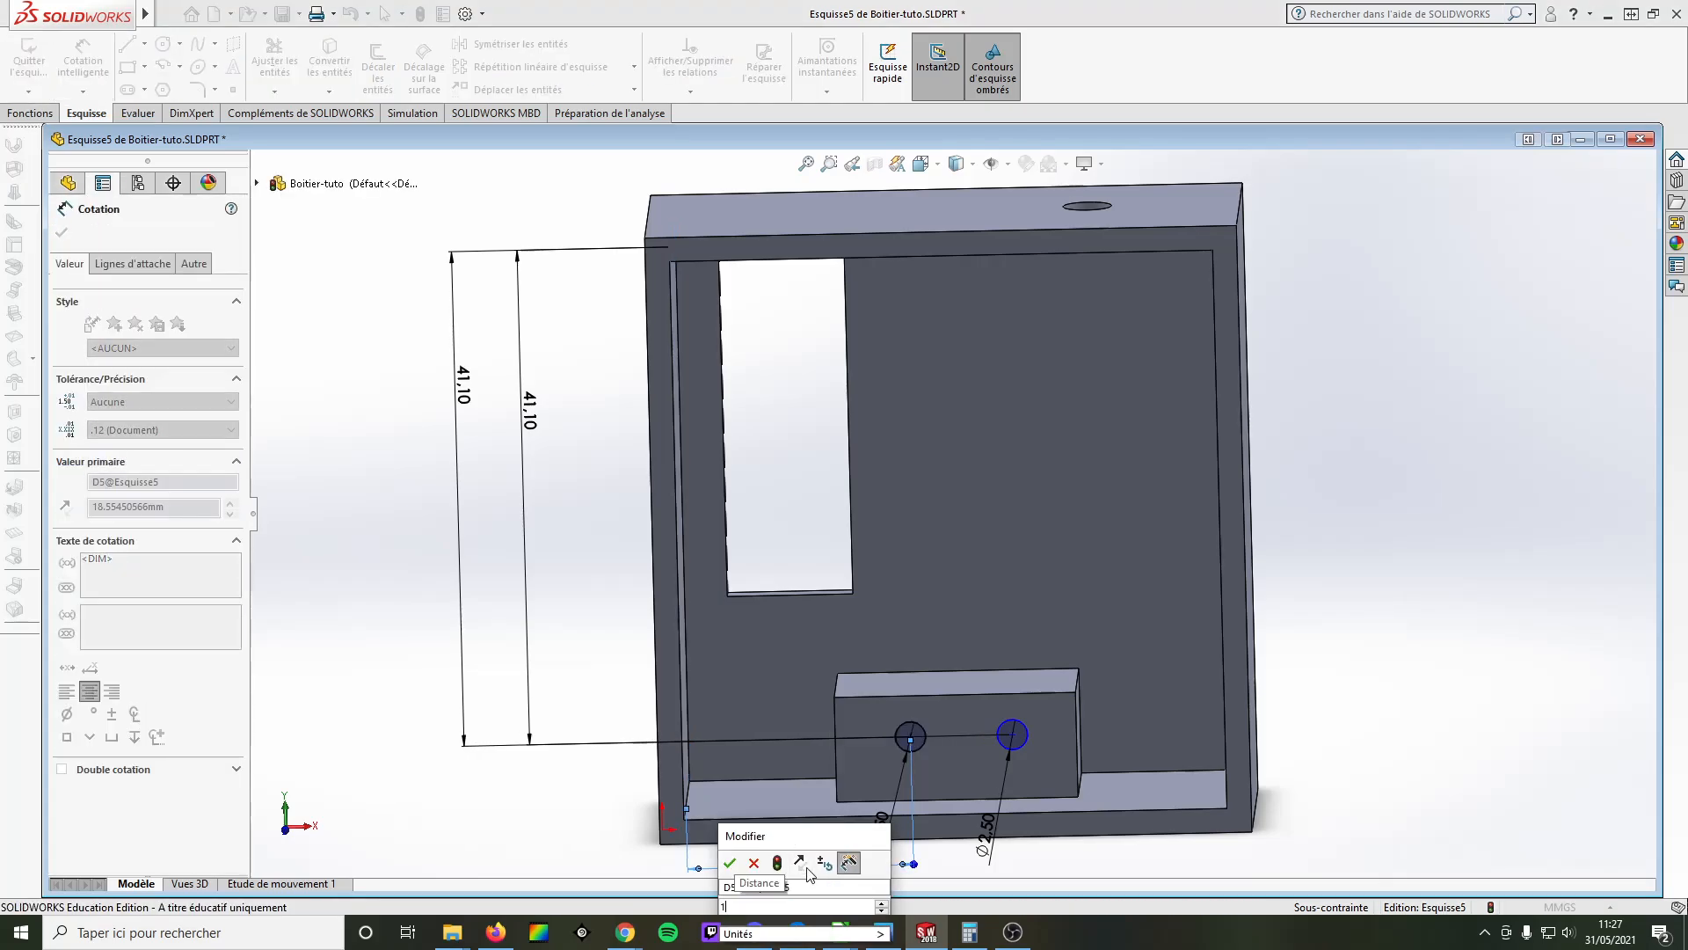
type("8.08")
key("Return")
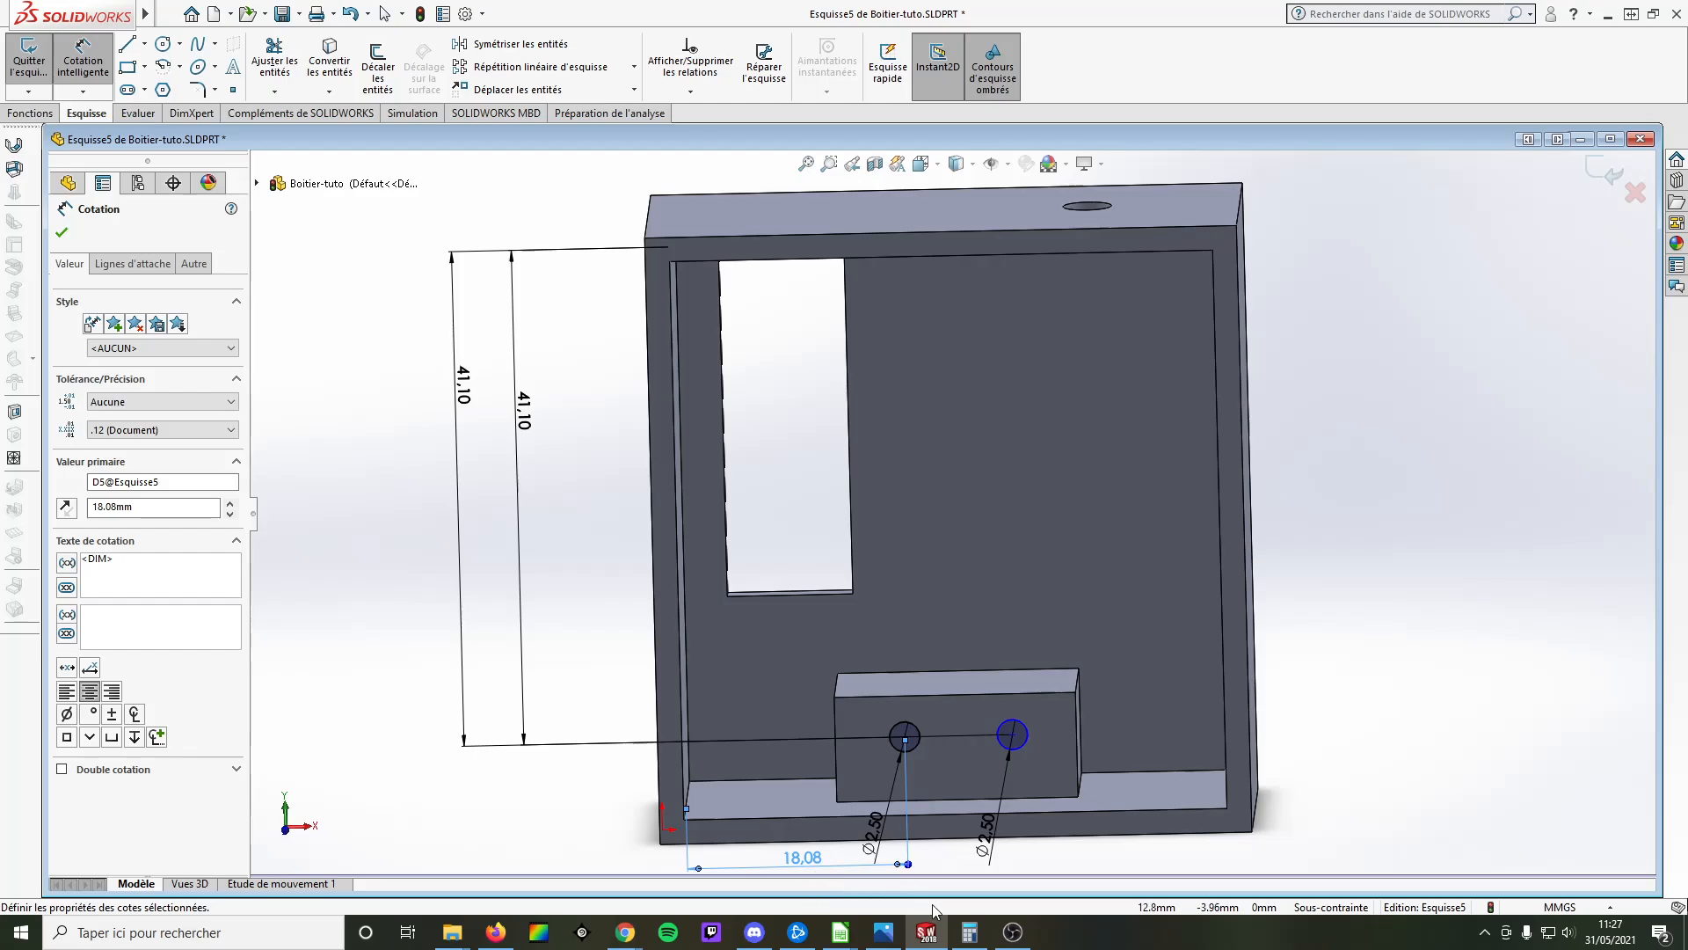
Consult cotations.jpg for the hole spacing and dimension the distance between the two circle centres as 6.40 mm
left_click(884, 932)
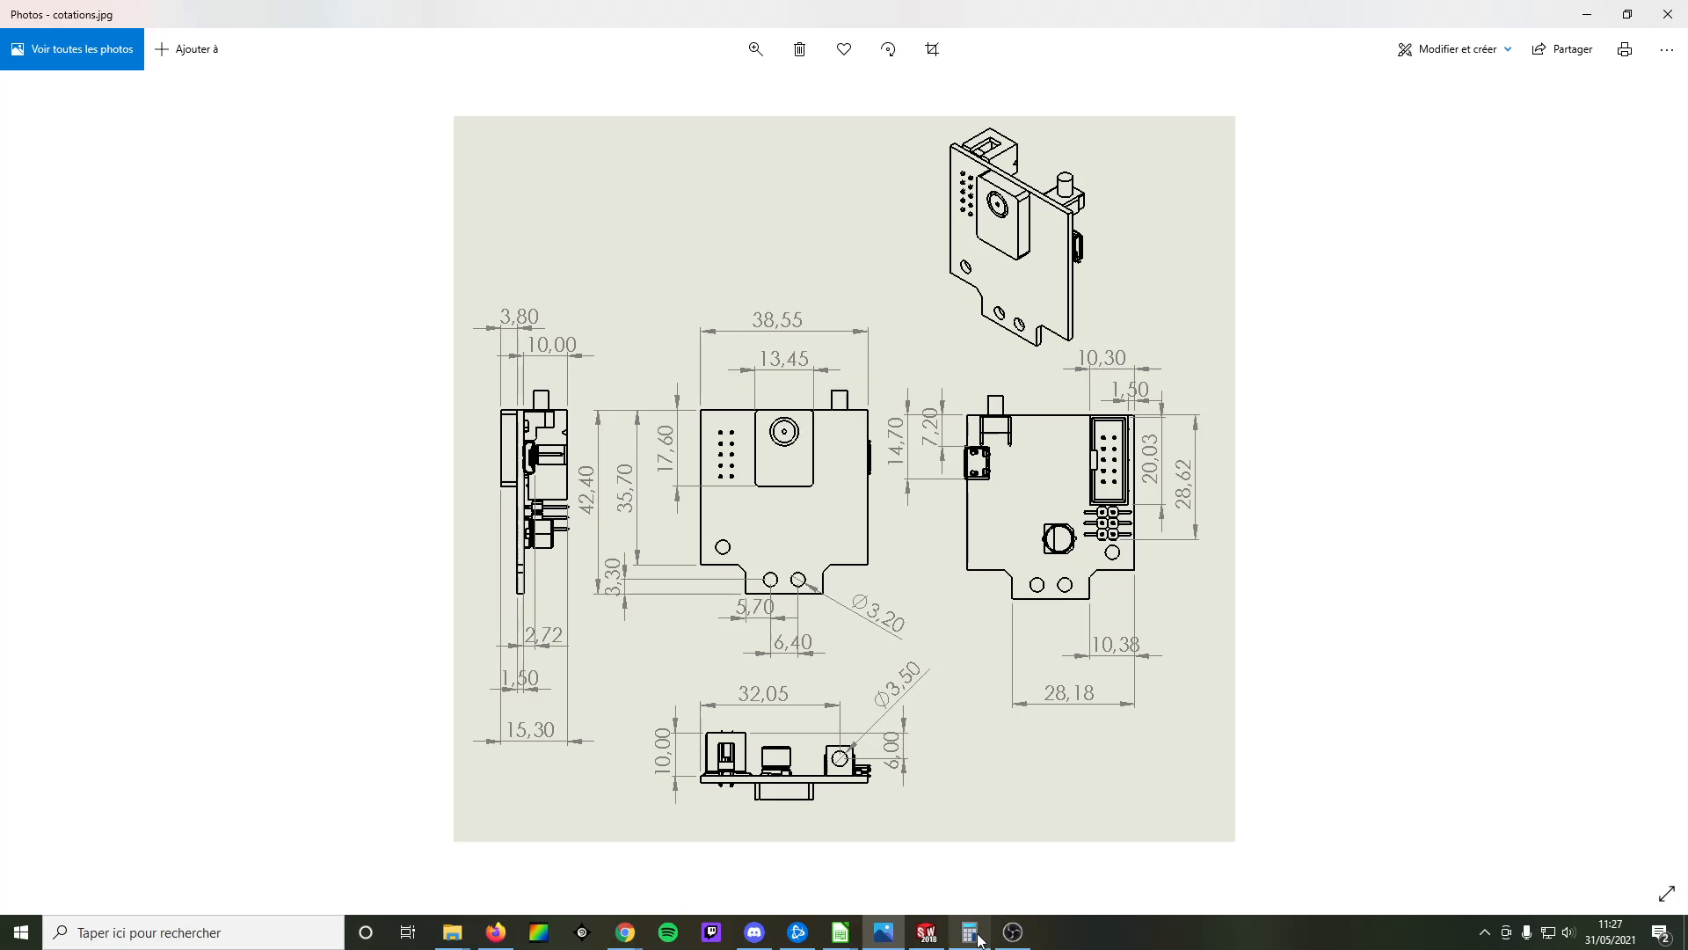
left_click(927, 933)
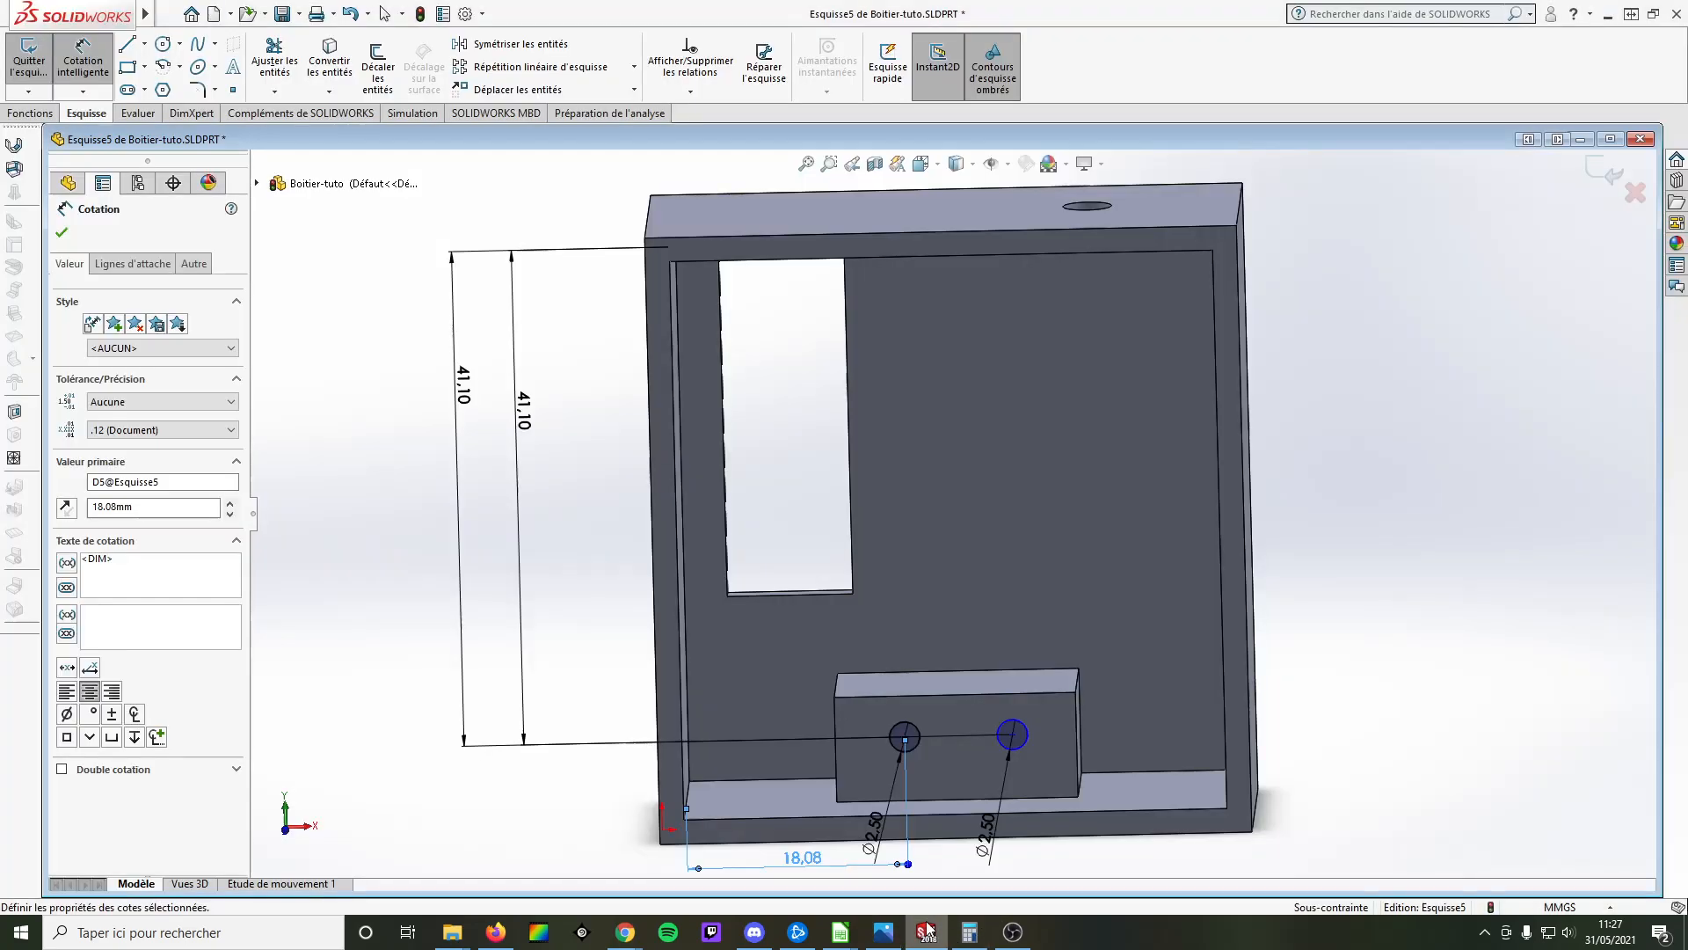
left_click(915, 747)
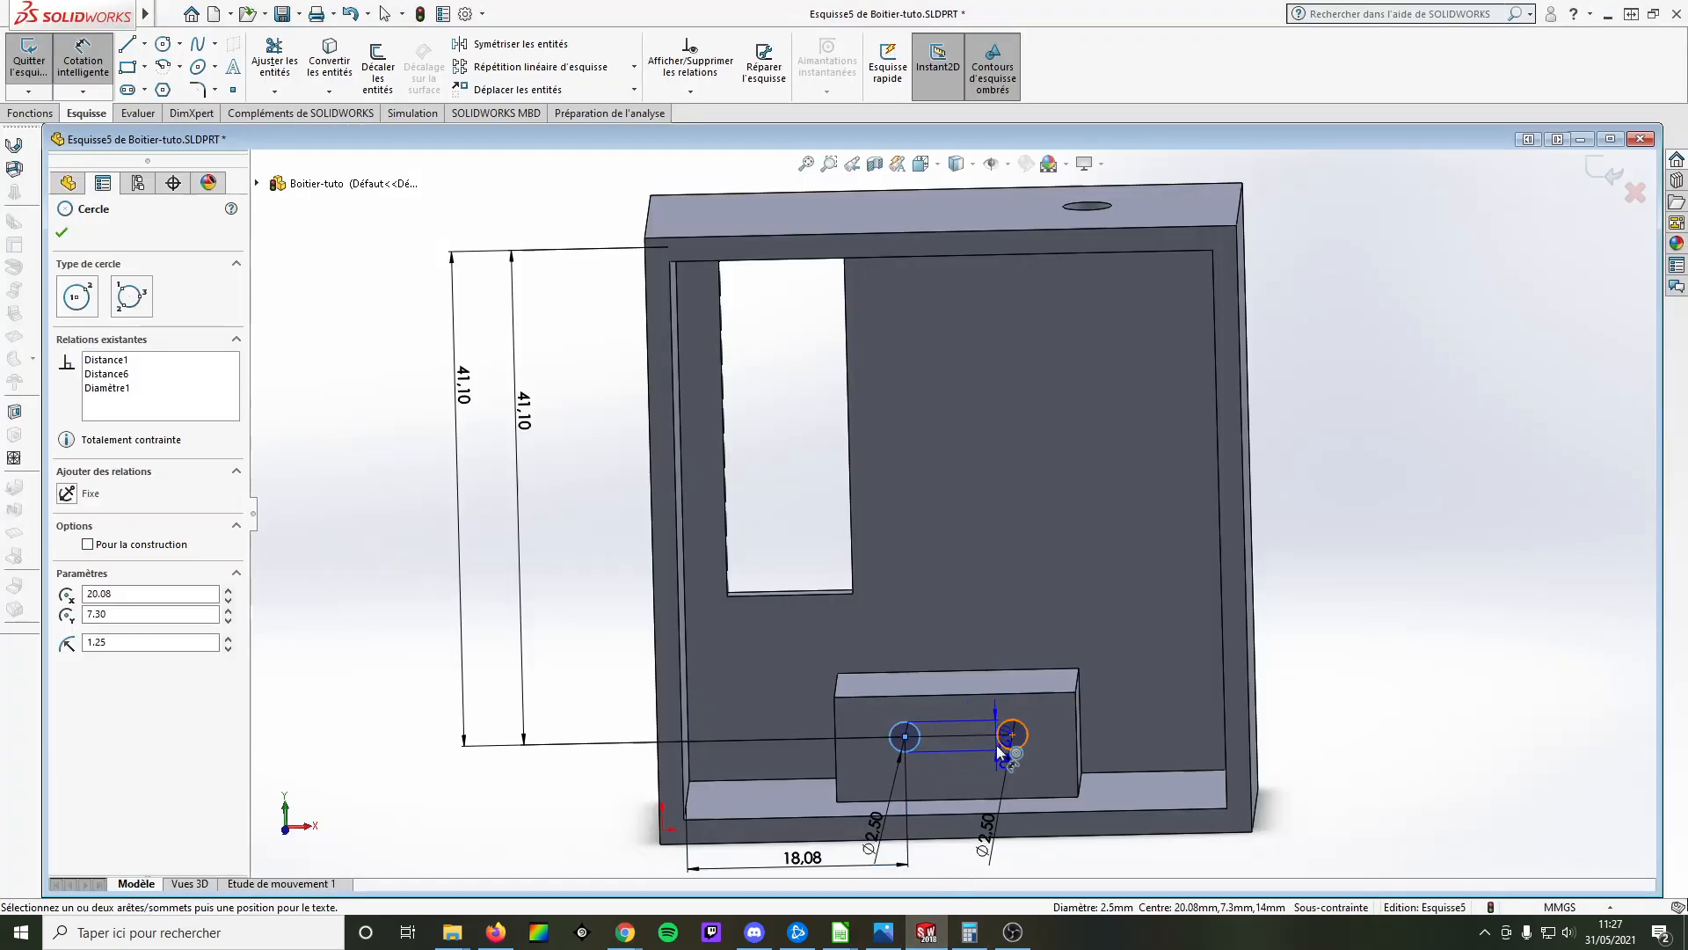
left_click(1007, 743)
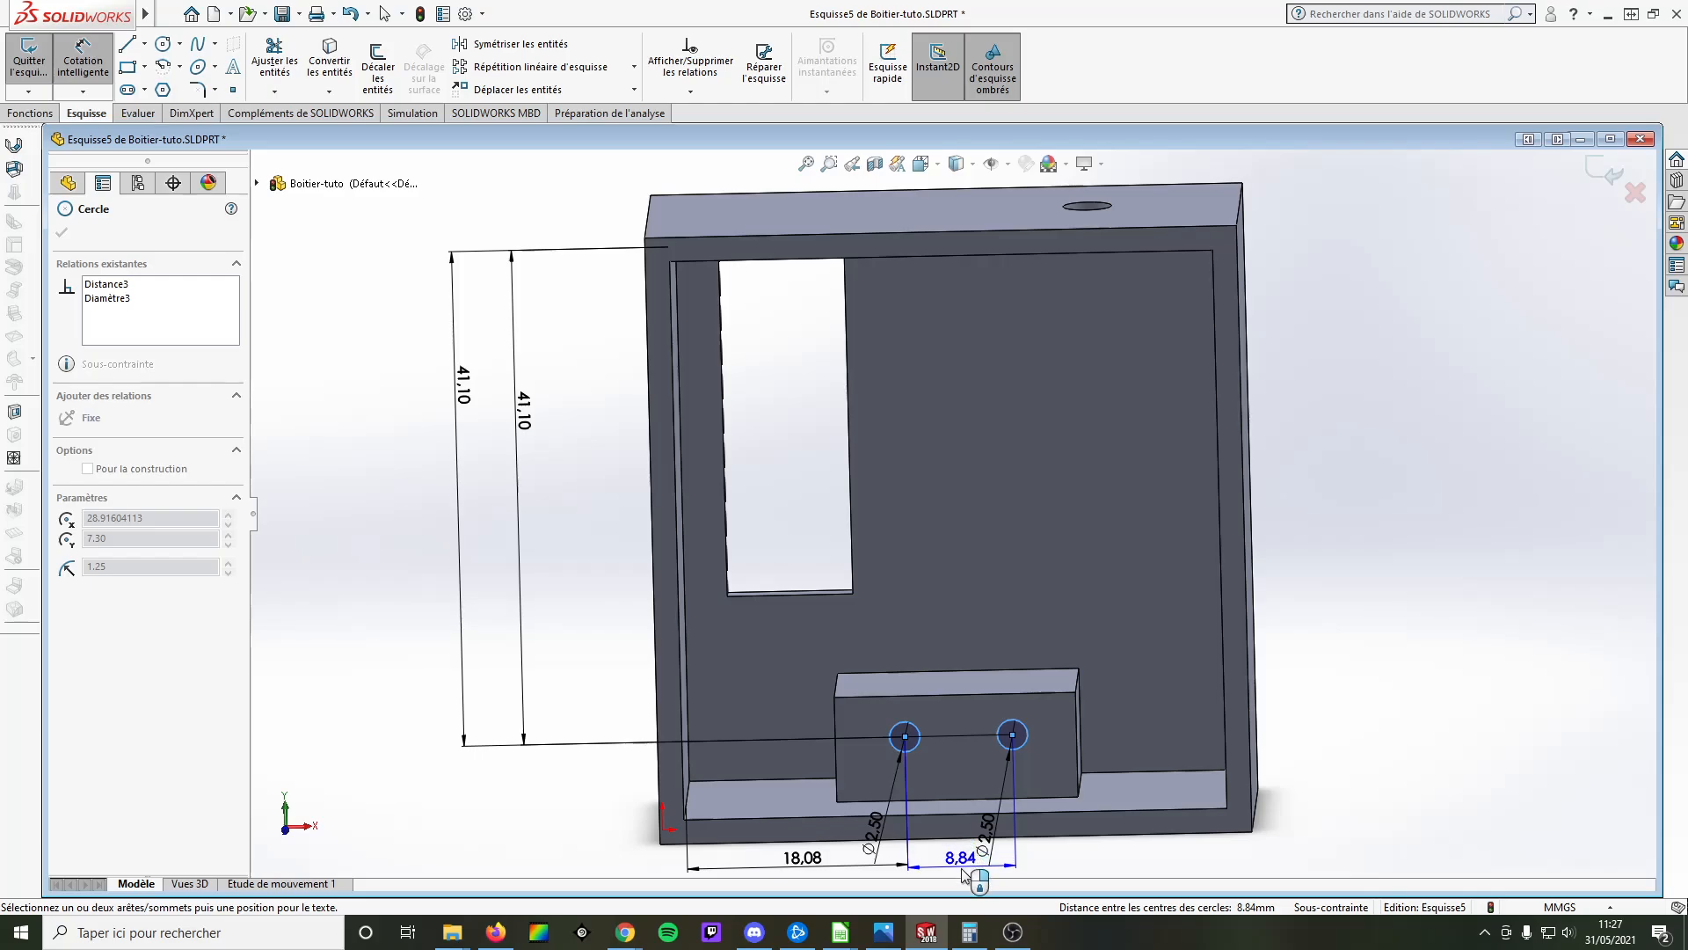
scroll(967, 879, "up", 1)
left_click(967, 851)
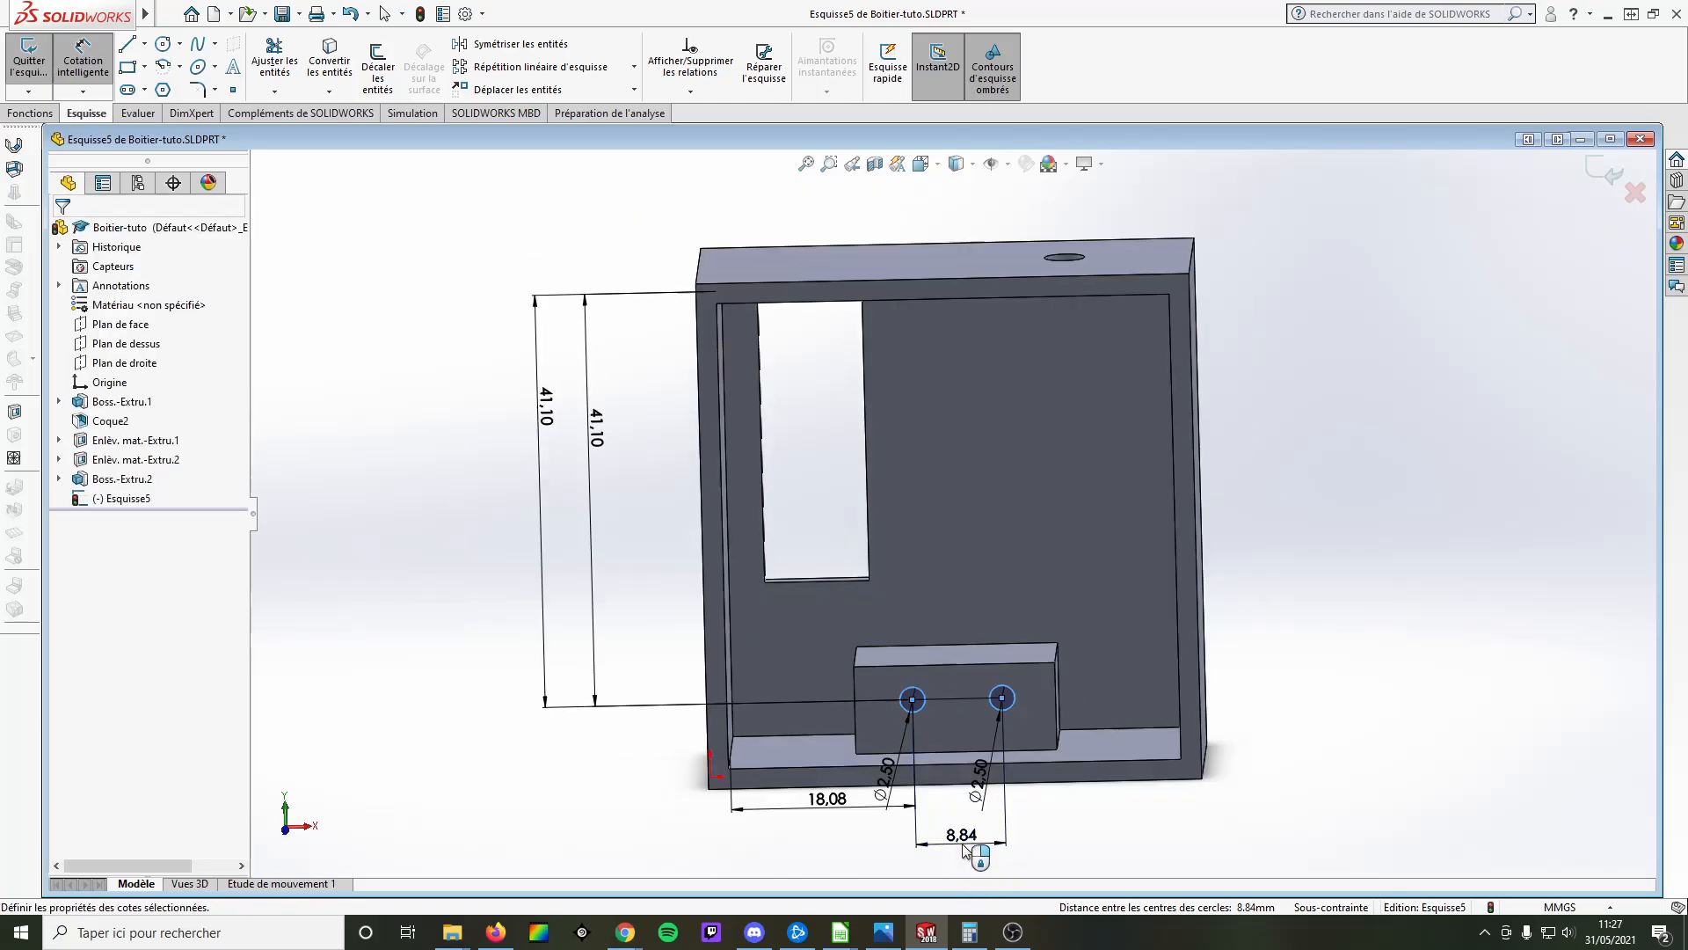
key("Return")
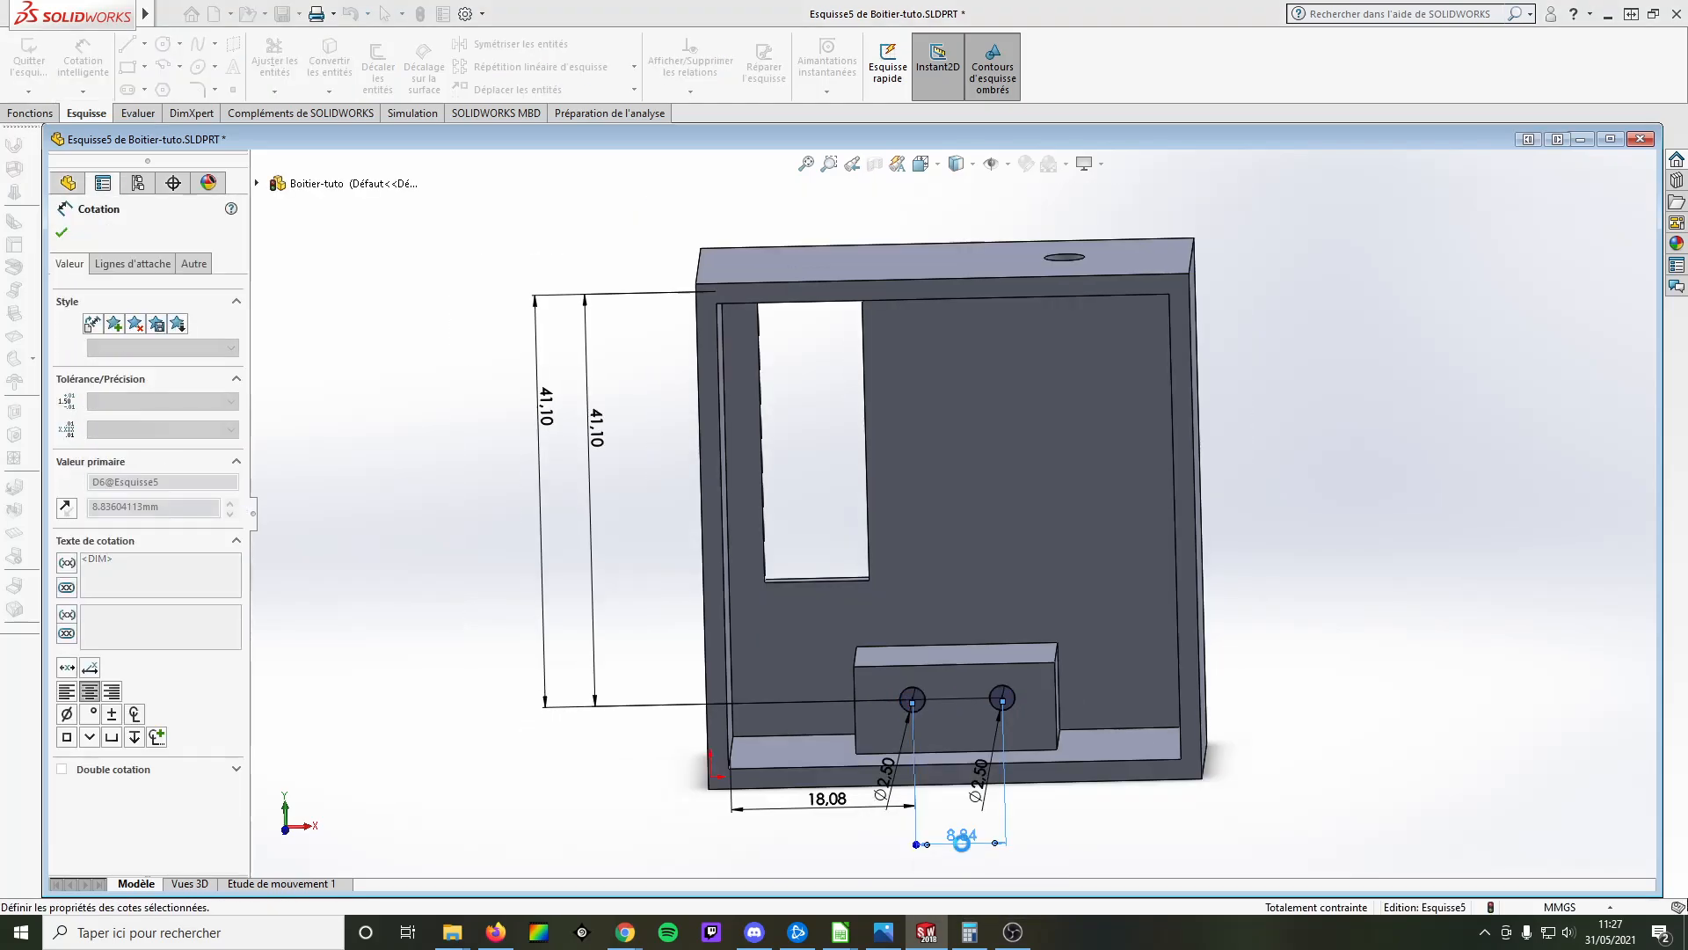
left_click(1059, 826)
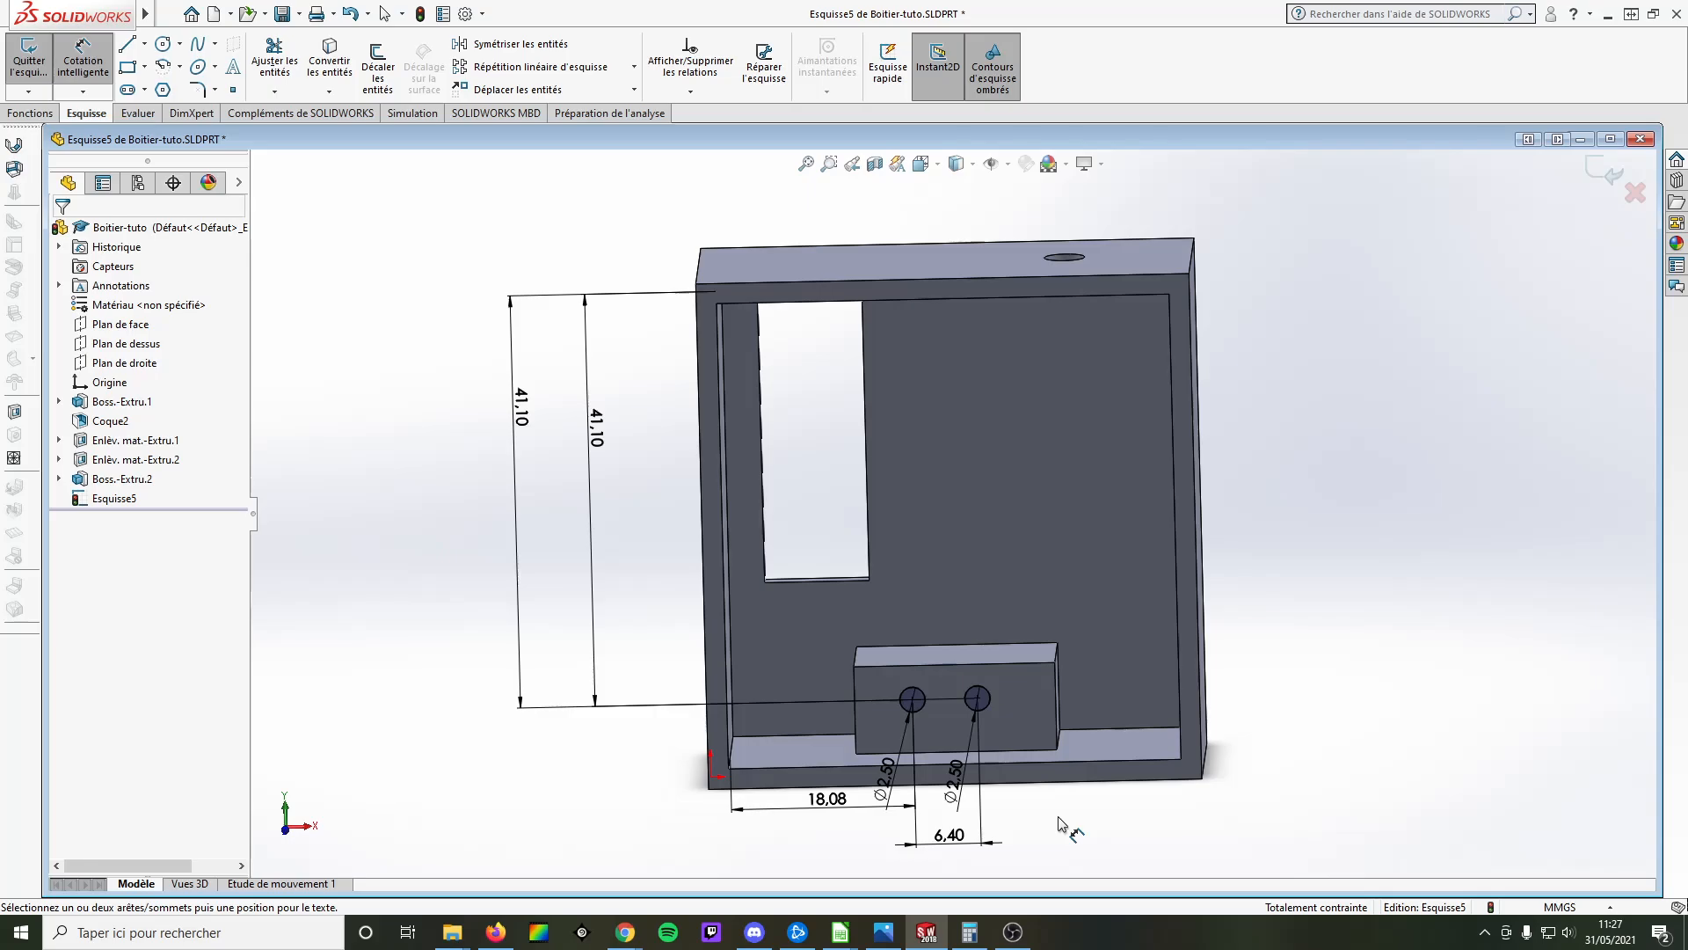
Cut-extrude the two mounting-hole circles blind into the support block to a depth of 8 mm
left_click(29, 113)
left_click(307, 66)
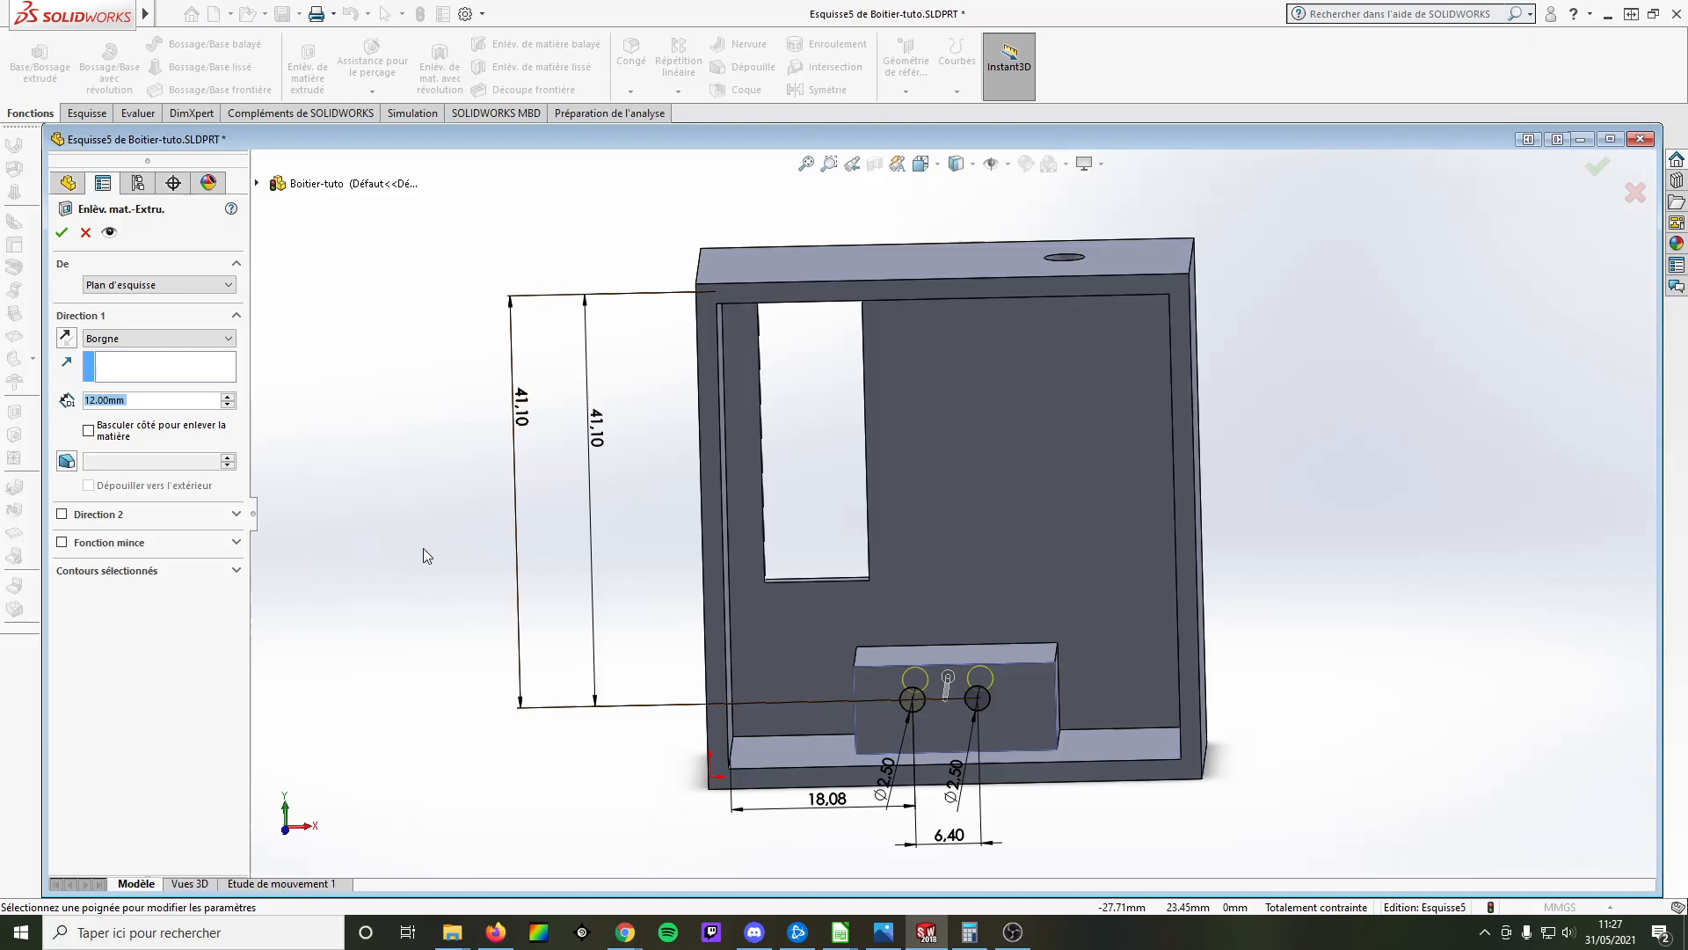
middle_click_drag(423, 547, 331, 578)
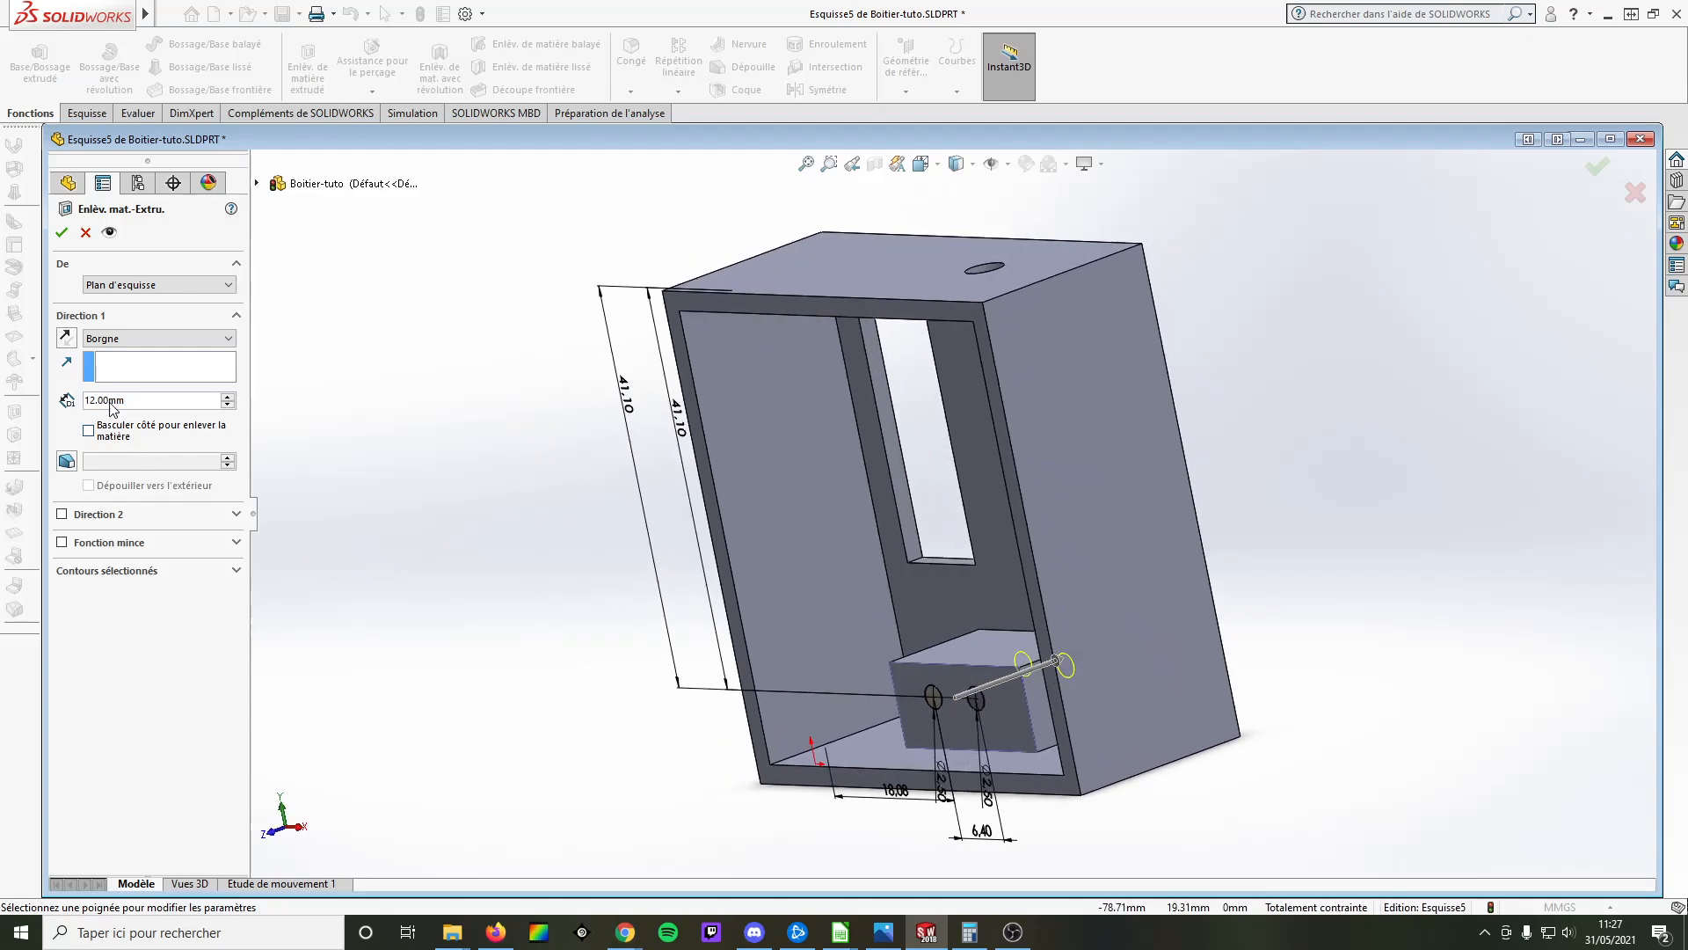
left_click(97, 402)
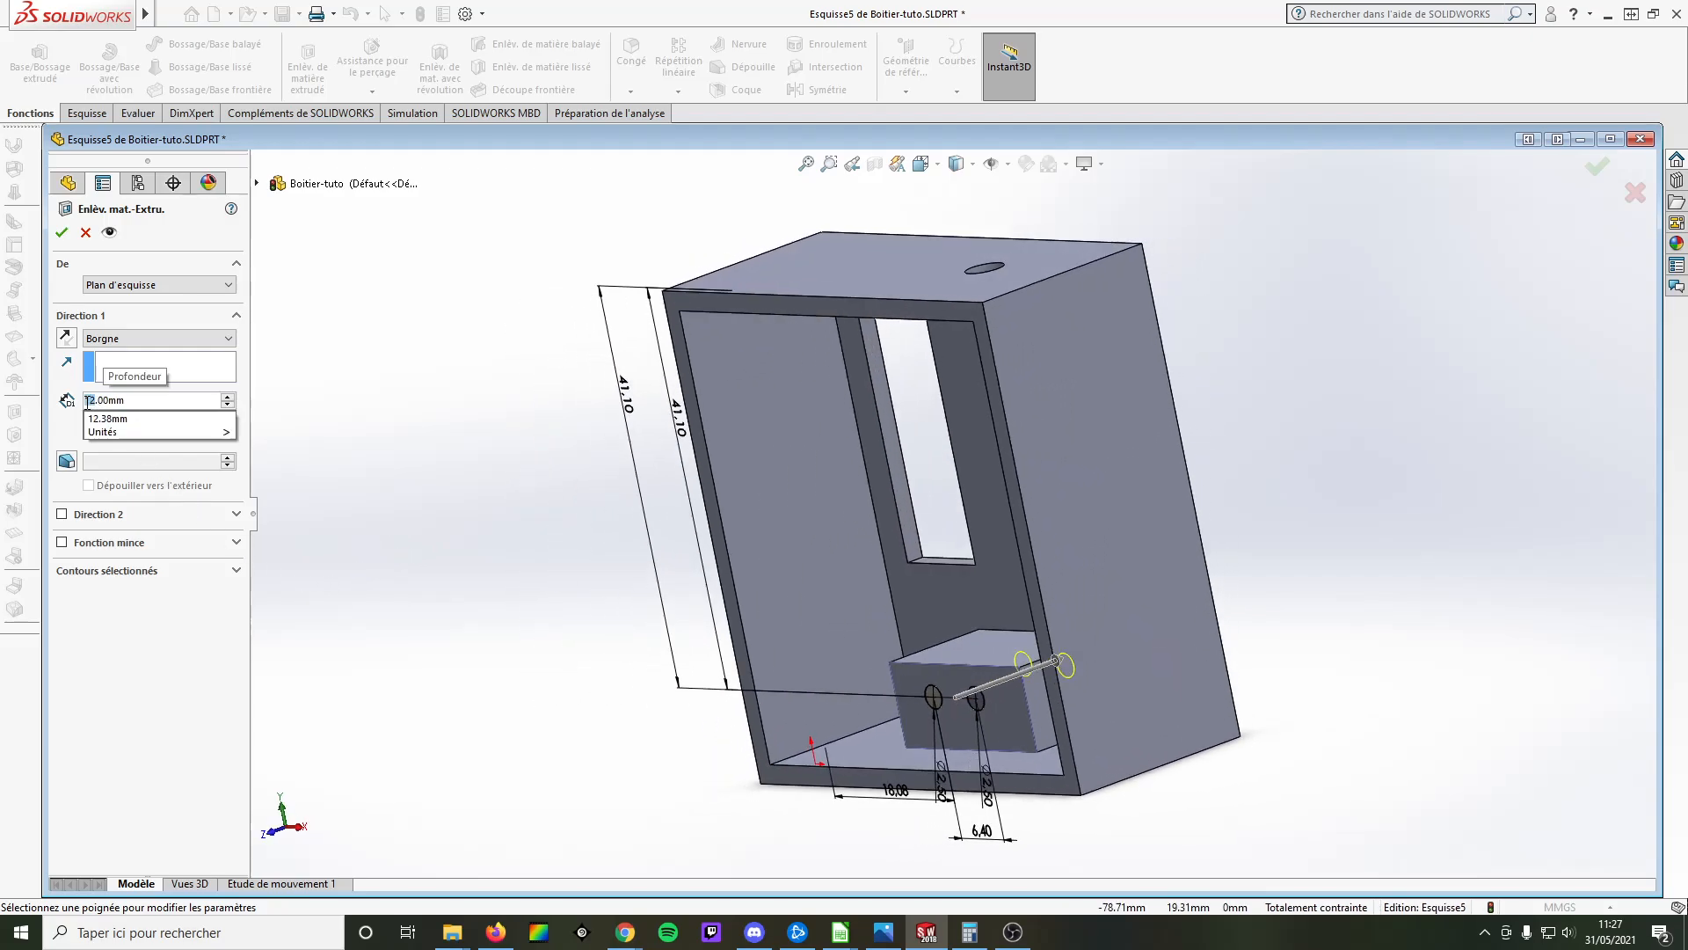
type("8")
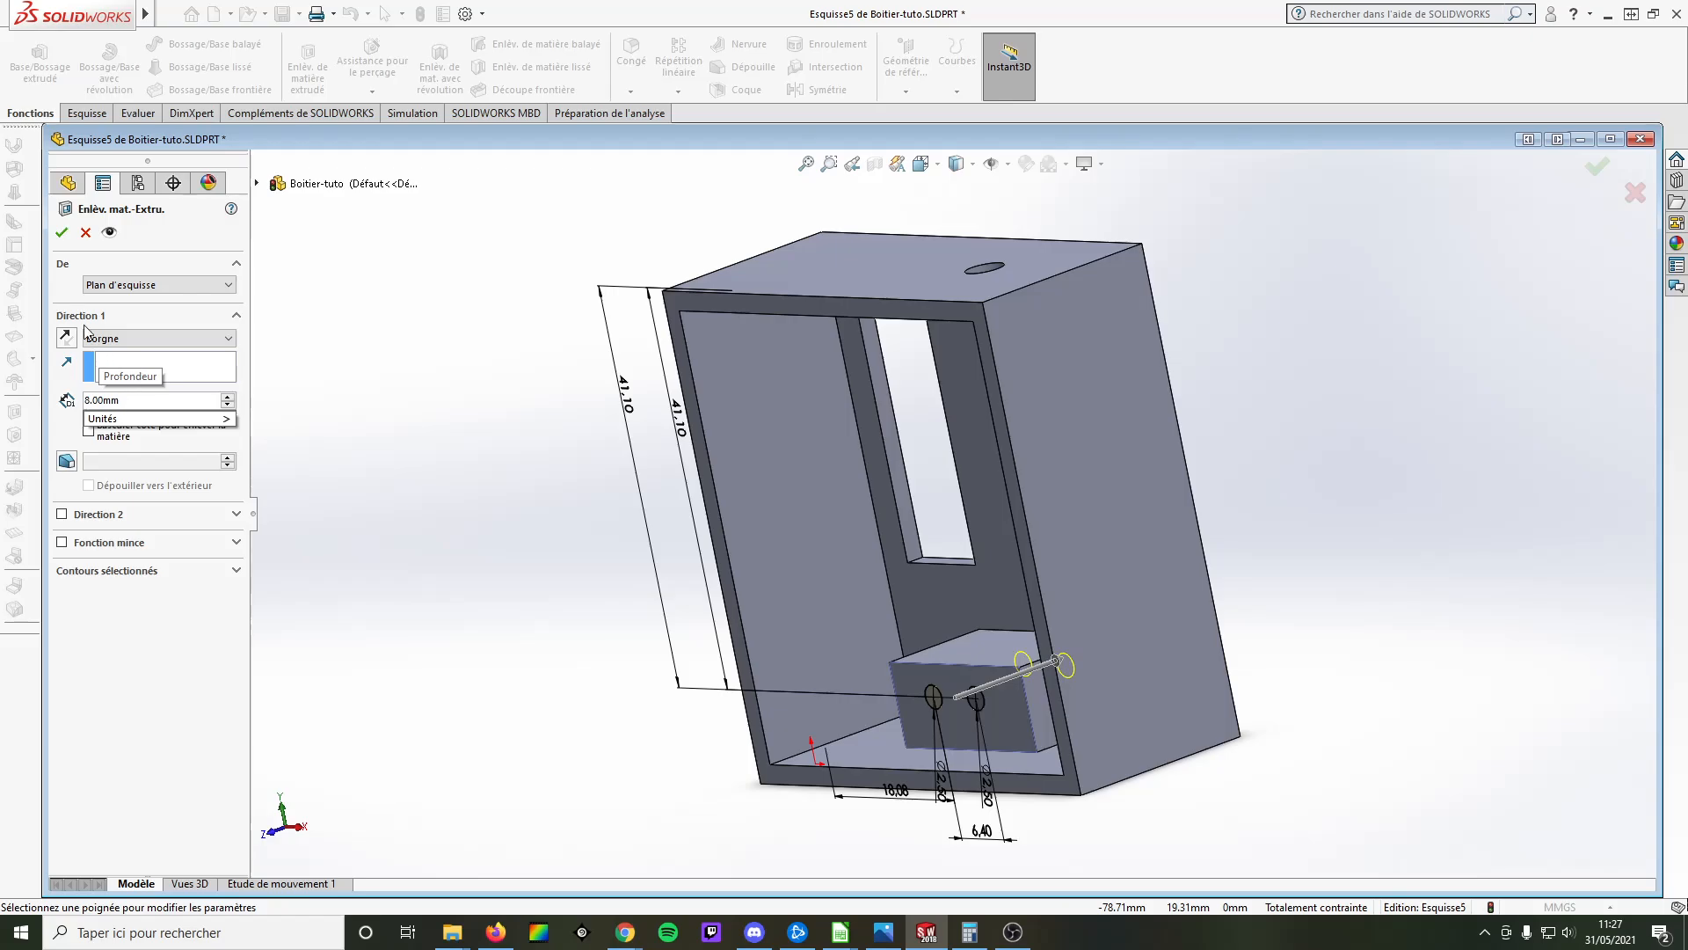
key("Return")
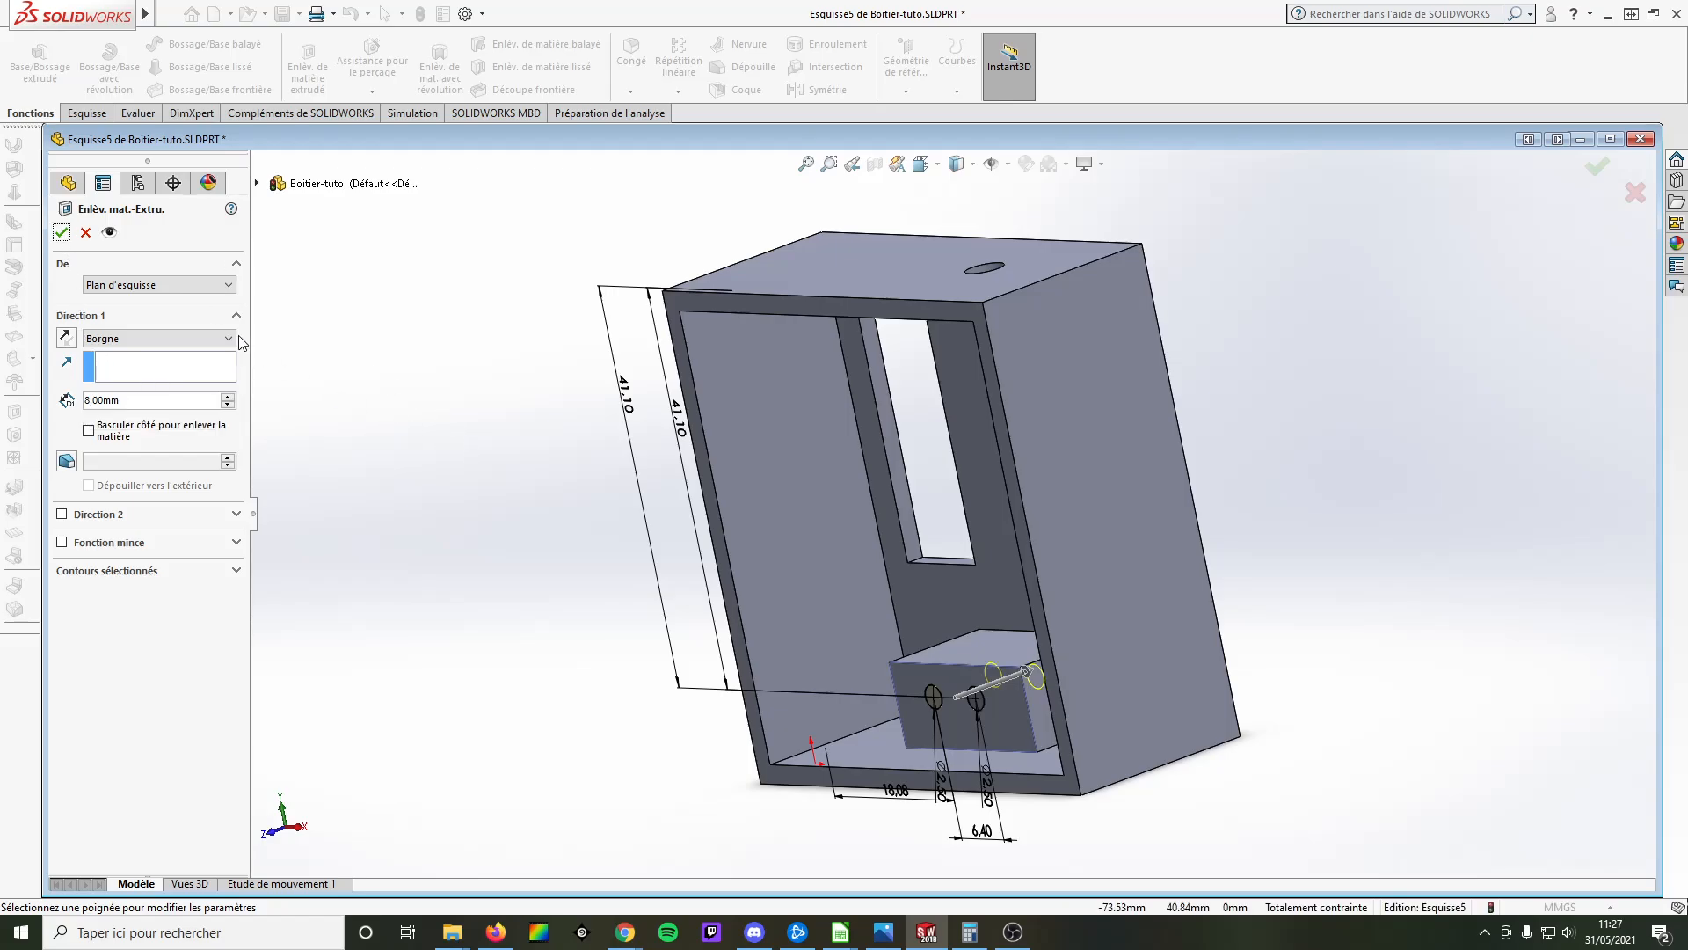
left_click(61, 231)
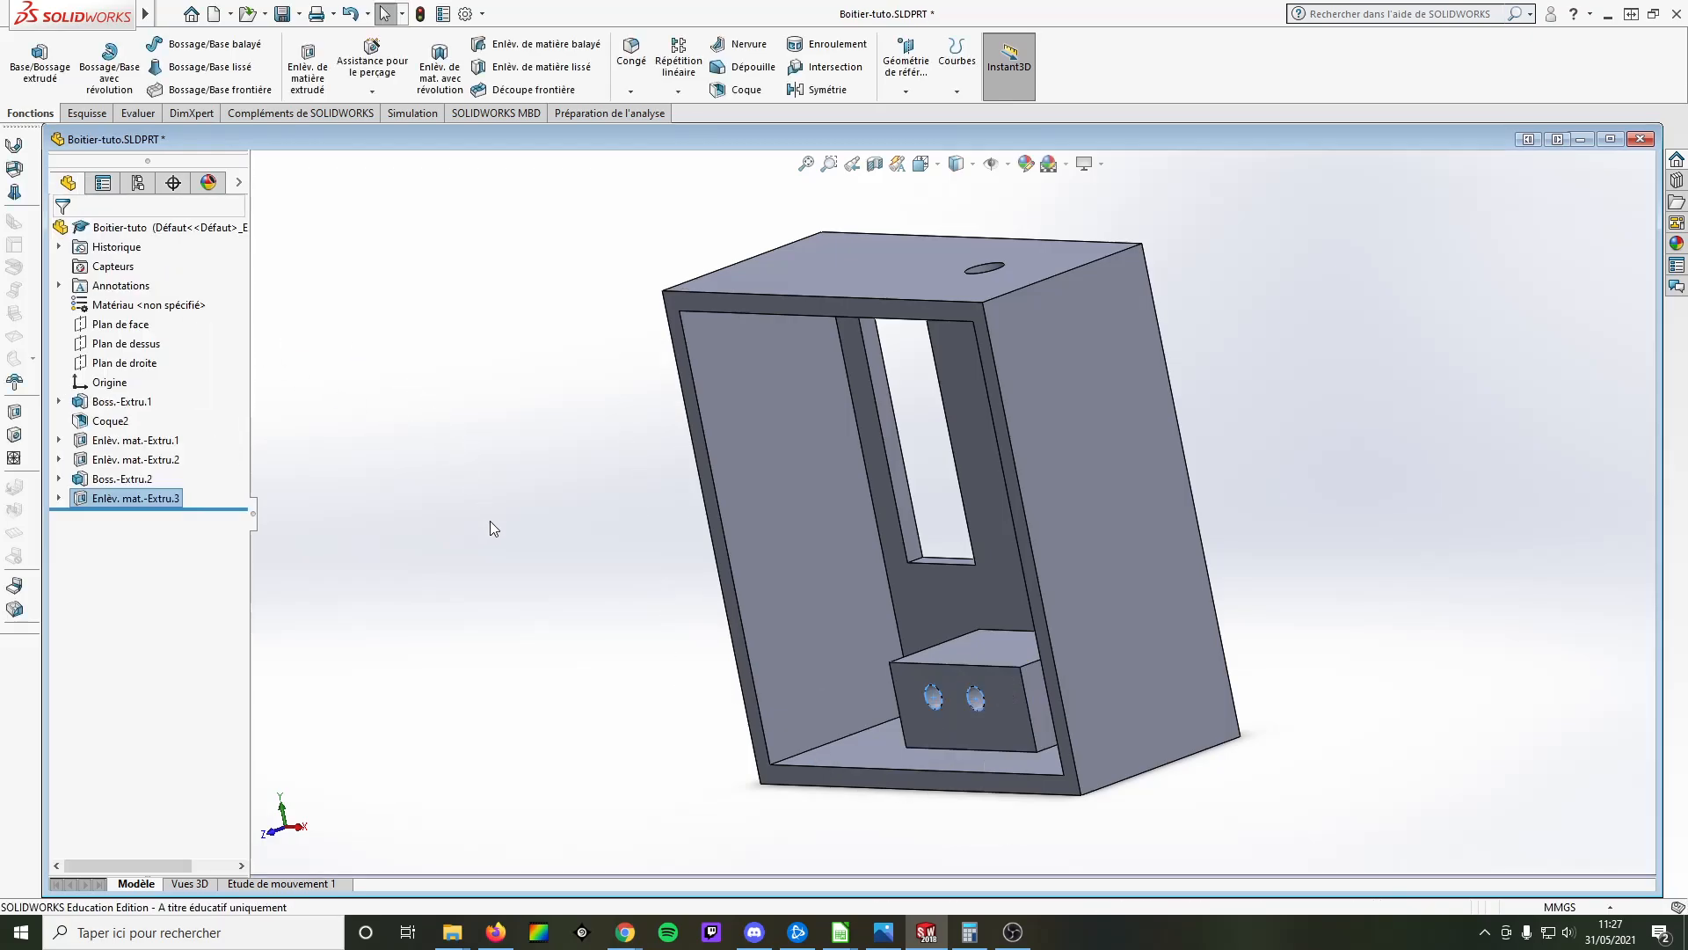
middle_click_drag(494, 592, 563, 556)
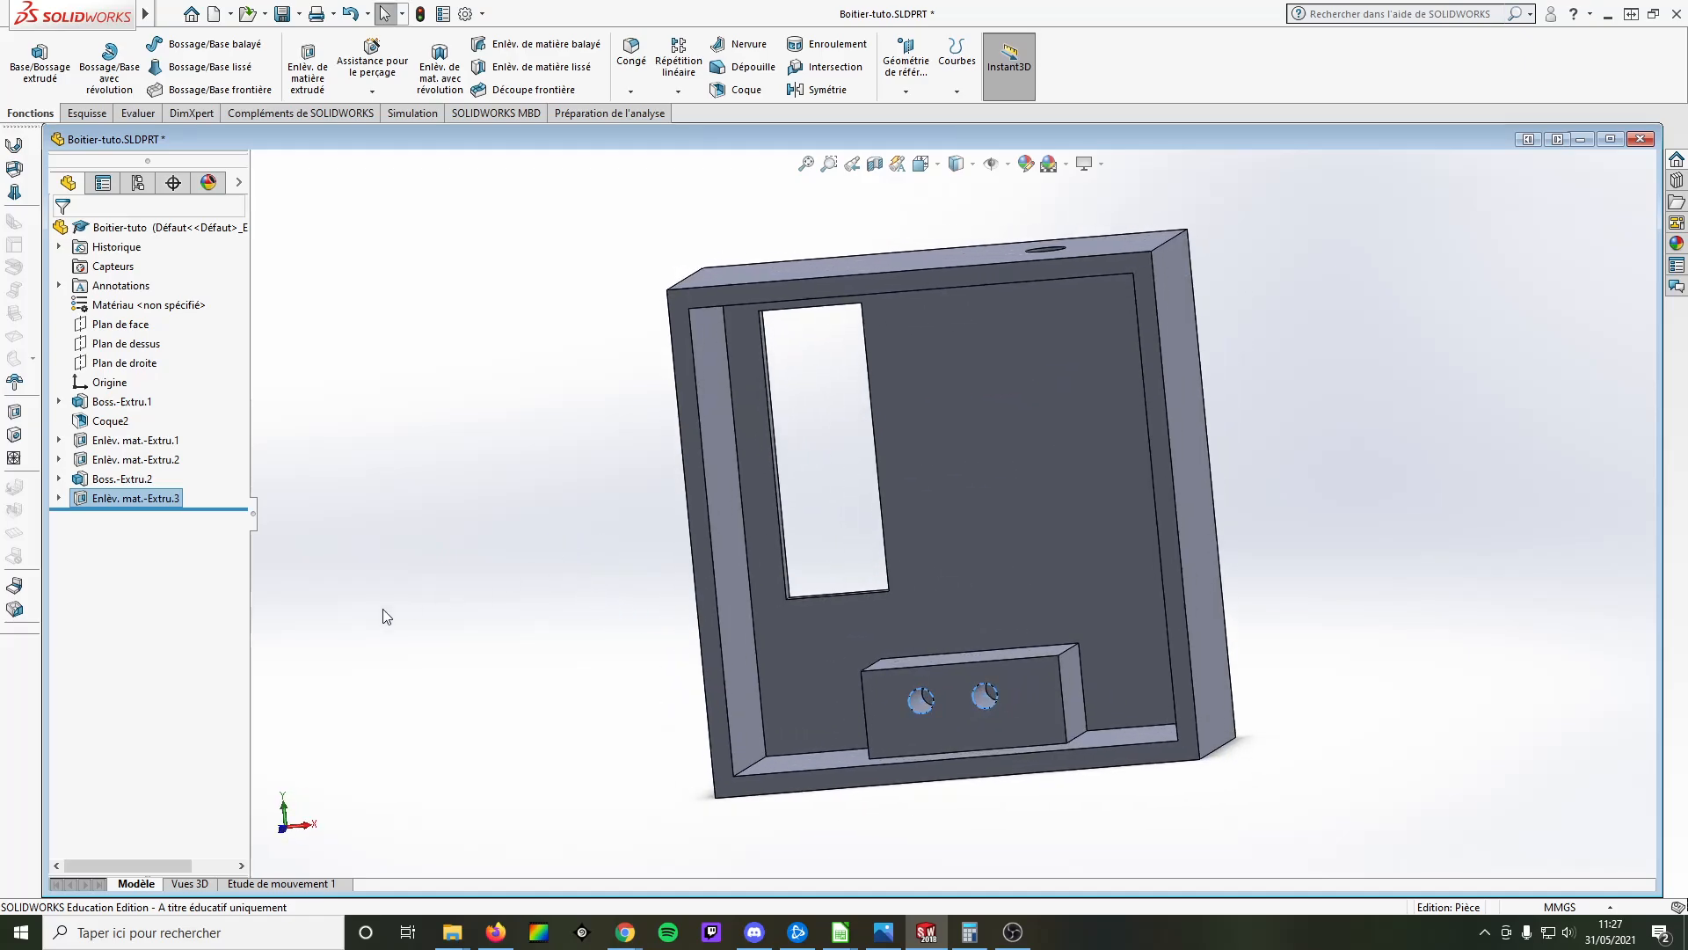
middle_click_drag(518, 682, 595, 667)
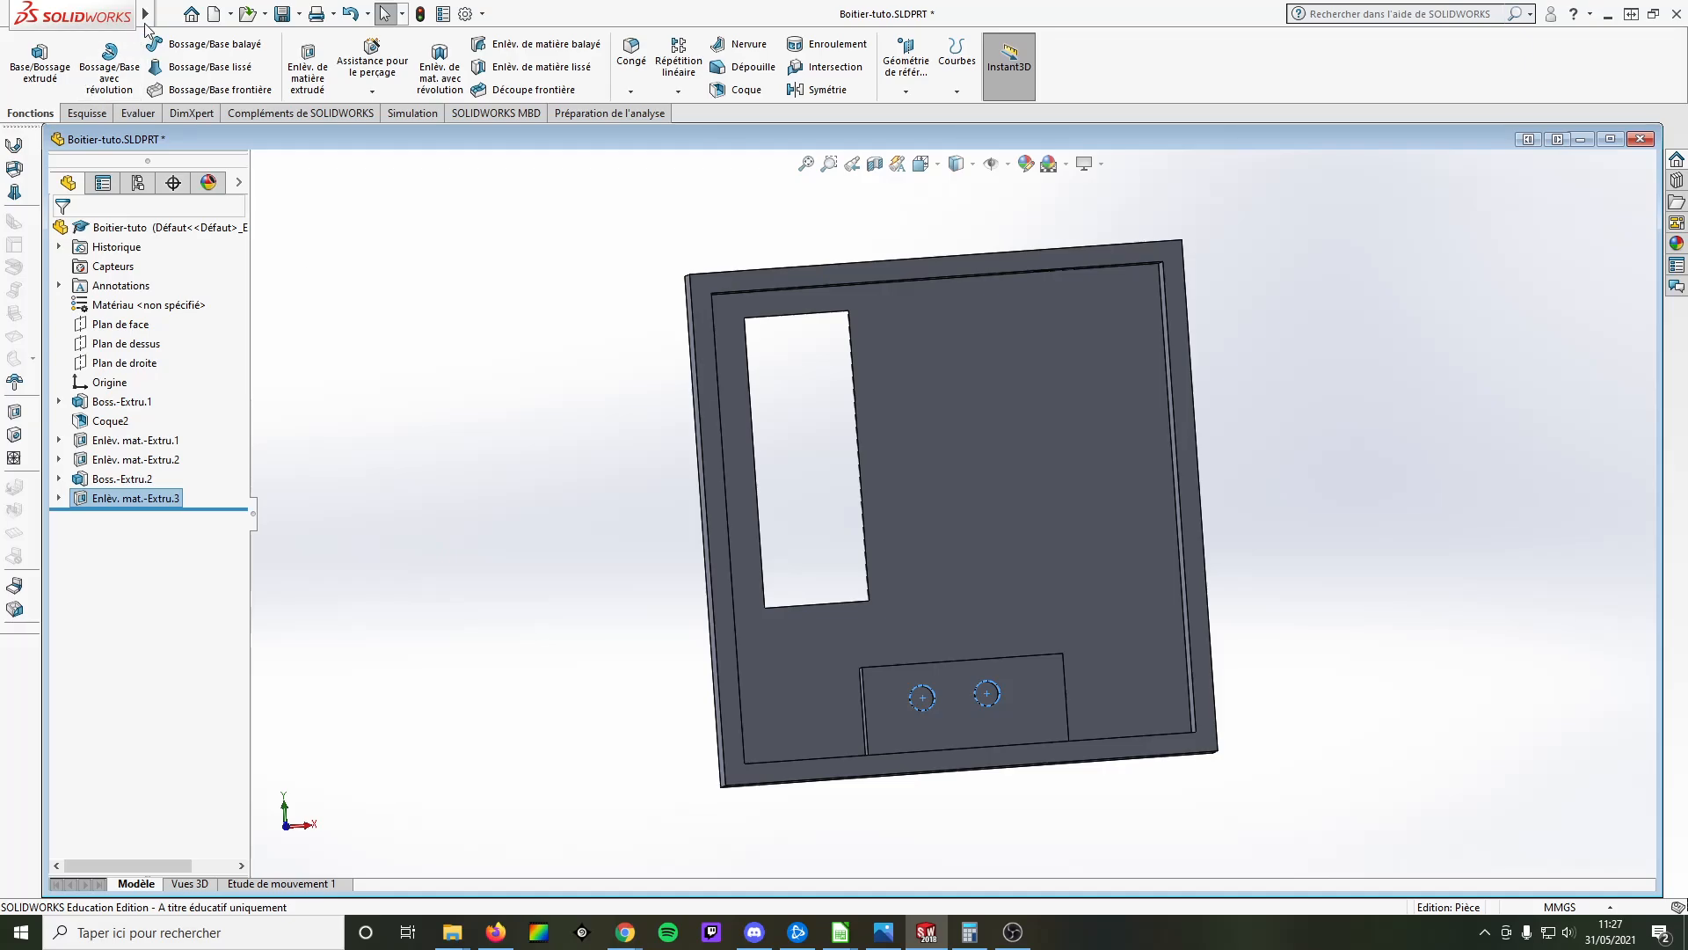
left_click(273, 13)
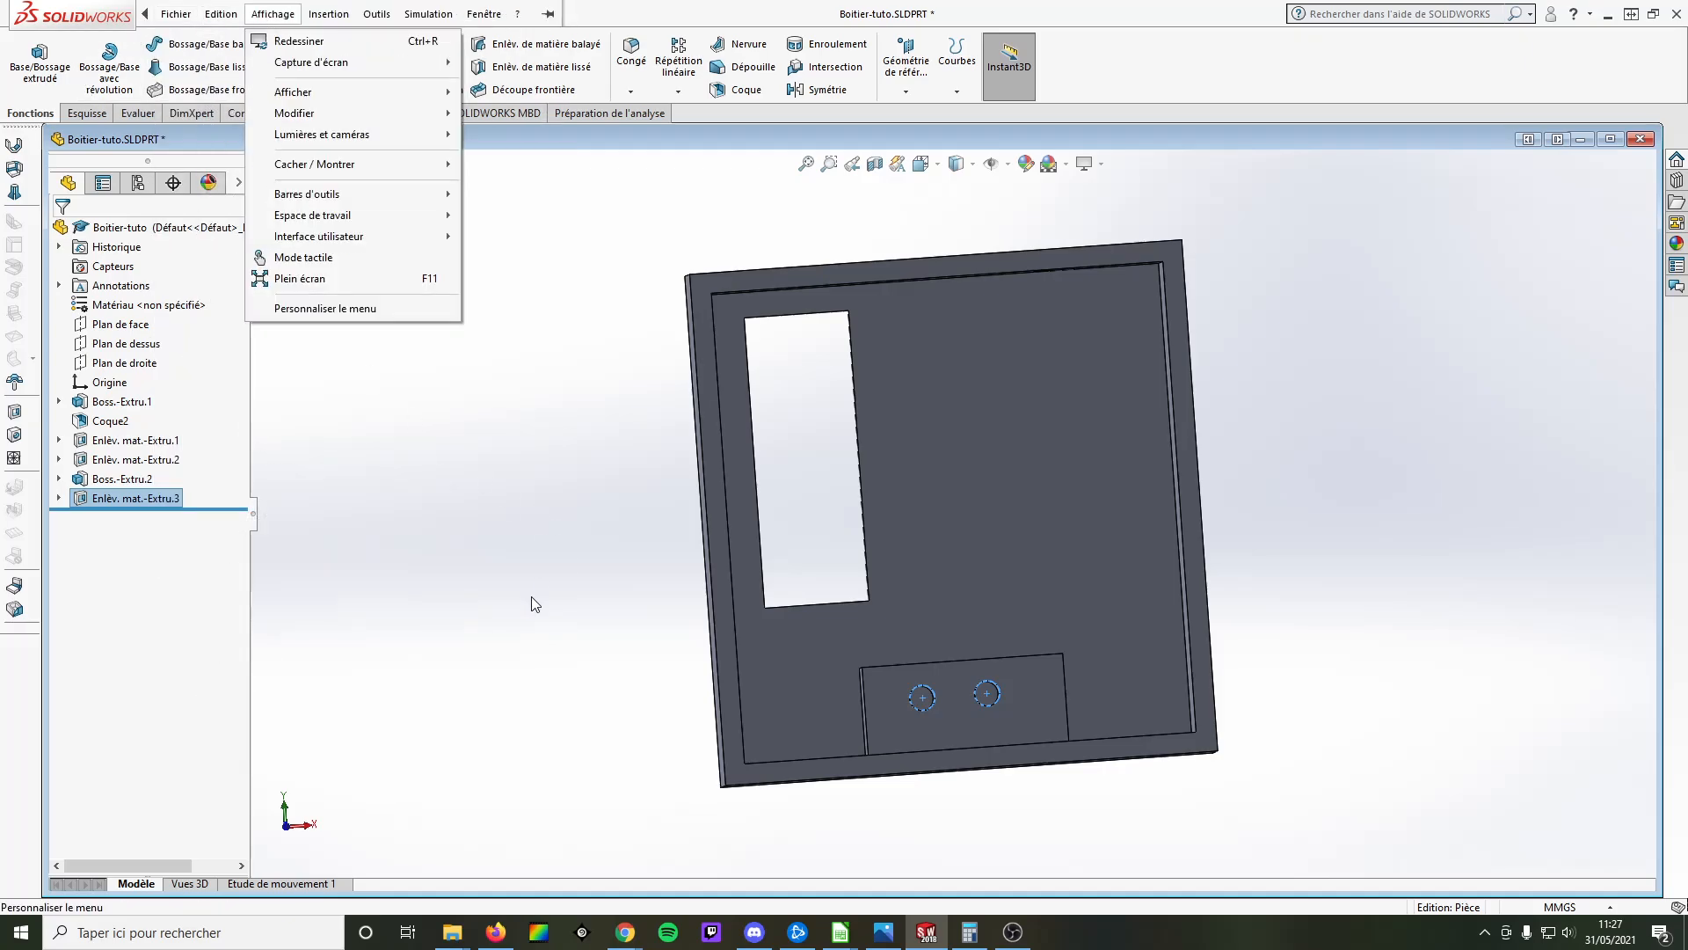